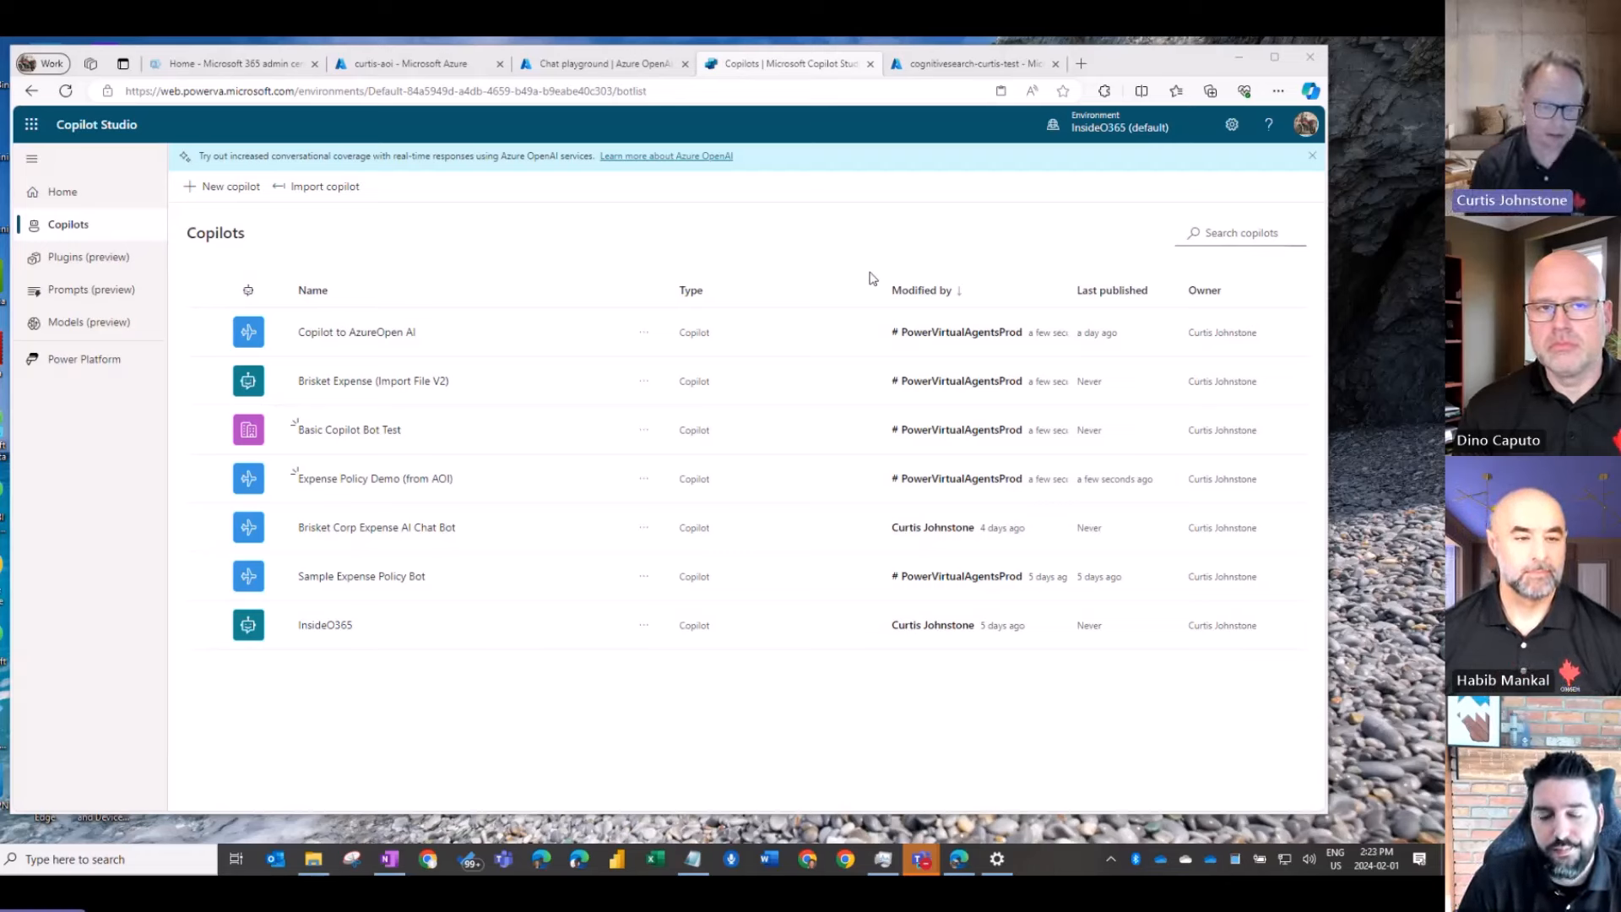
Review the Azure OpenAI resource overview and its chat playground, and launch Azure OpenAI Studio from the resource.
click(456, 71)
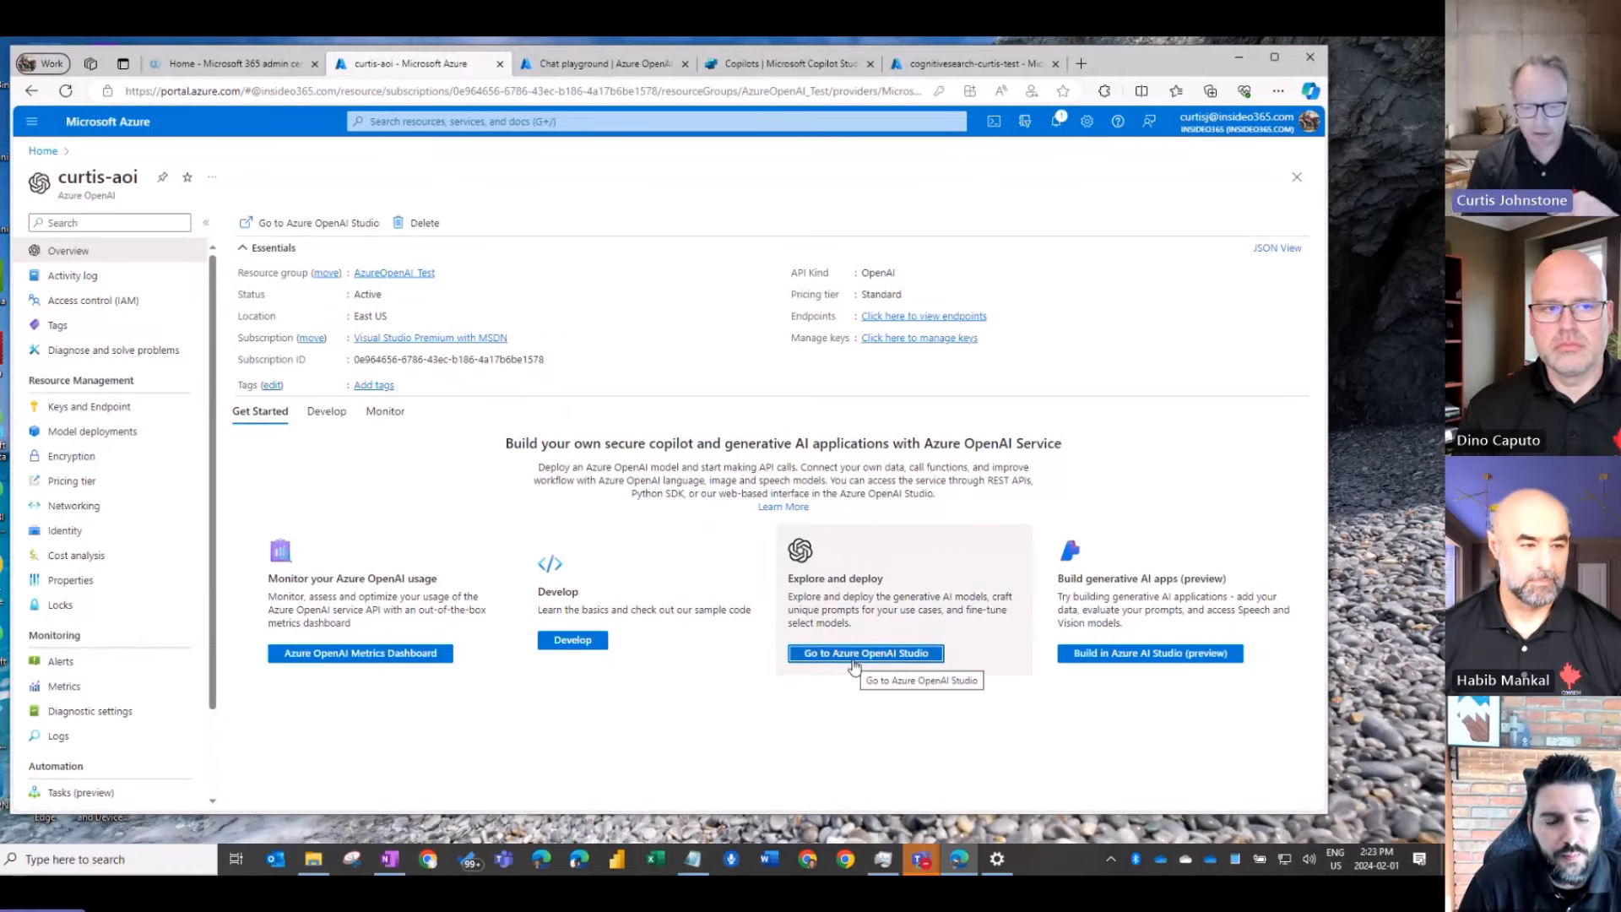
click(560, 66)
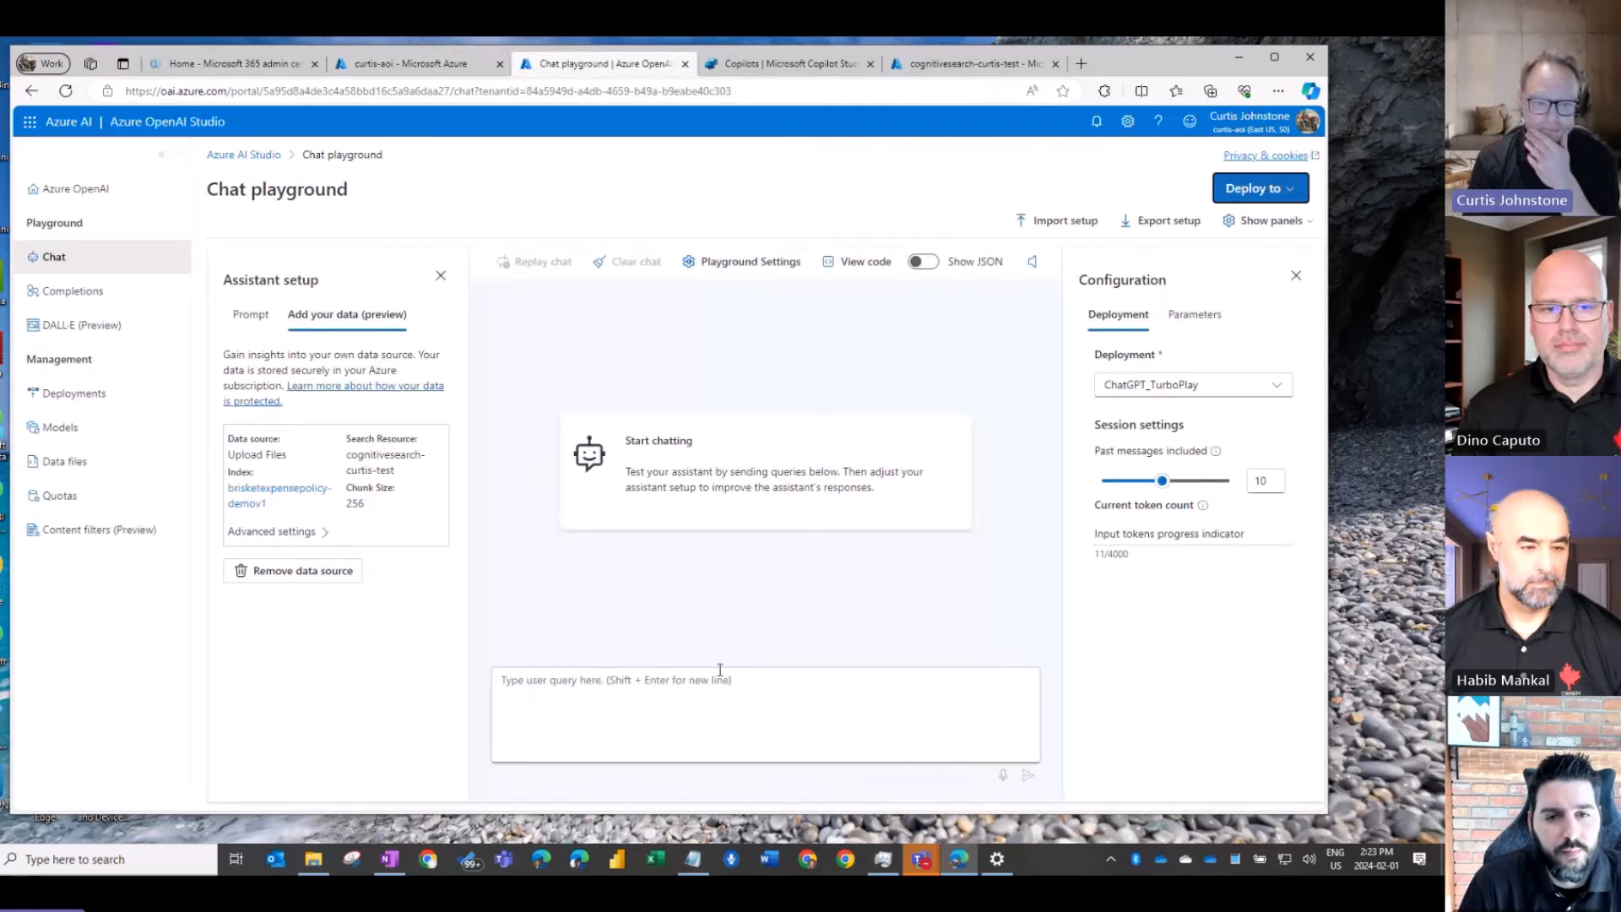
click(445, 65)
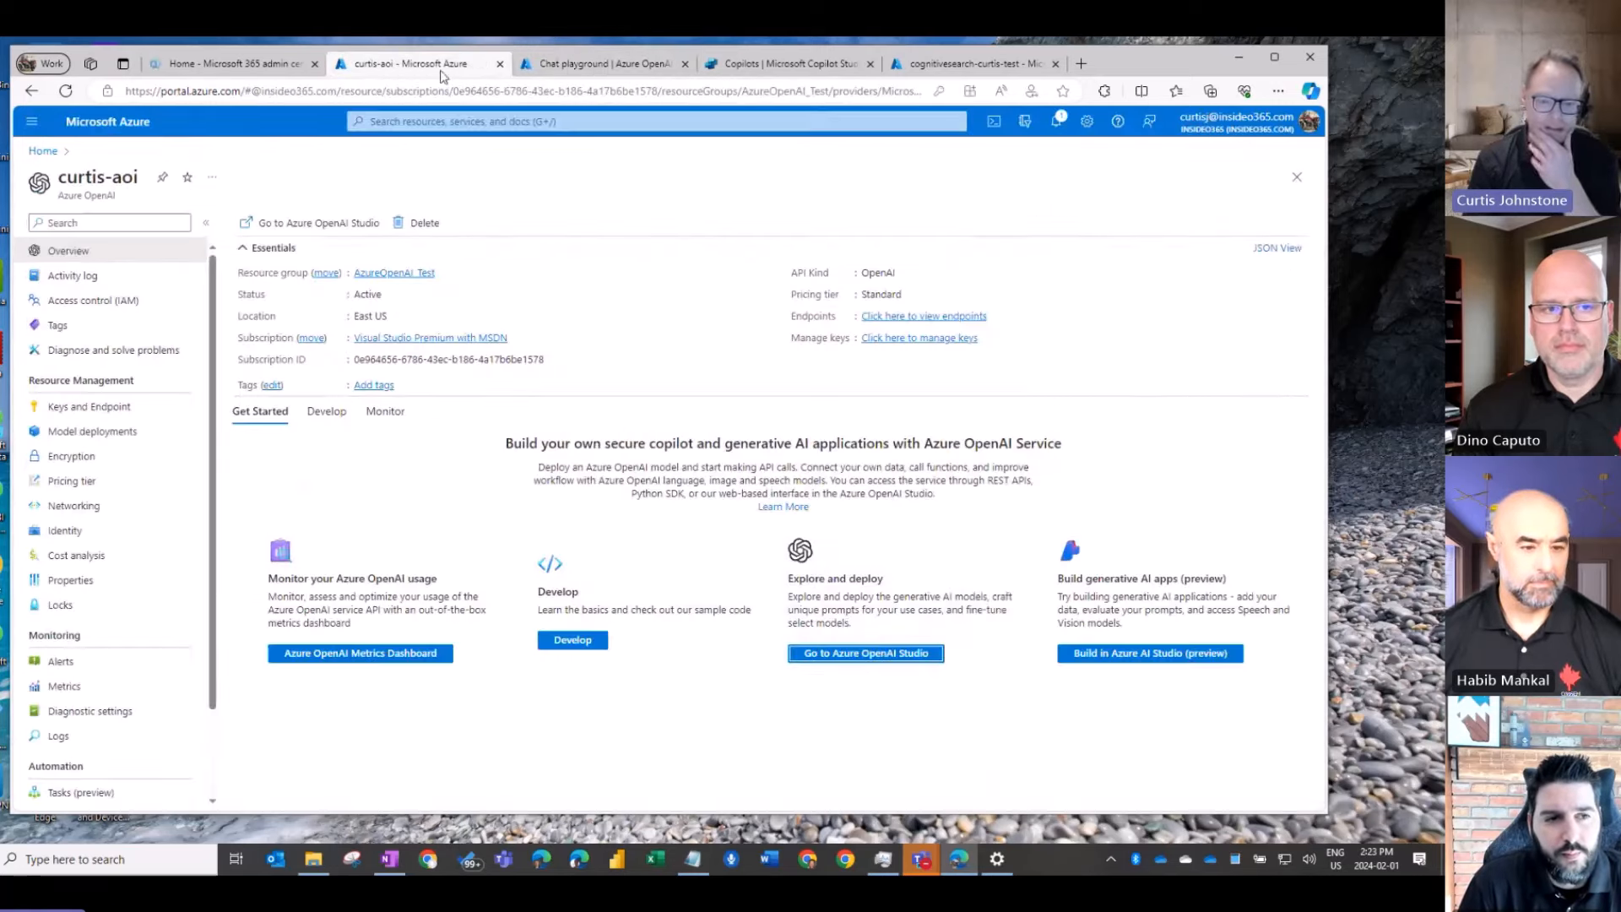
click(861, 656)
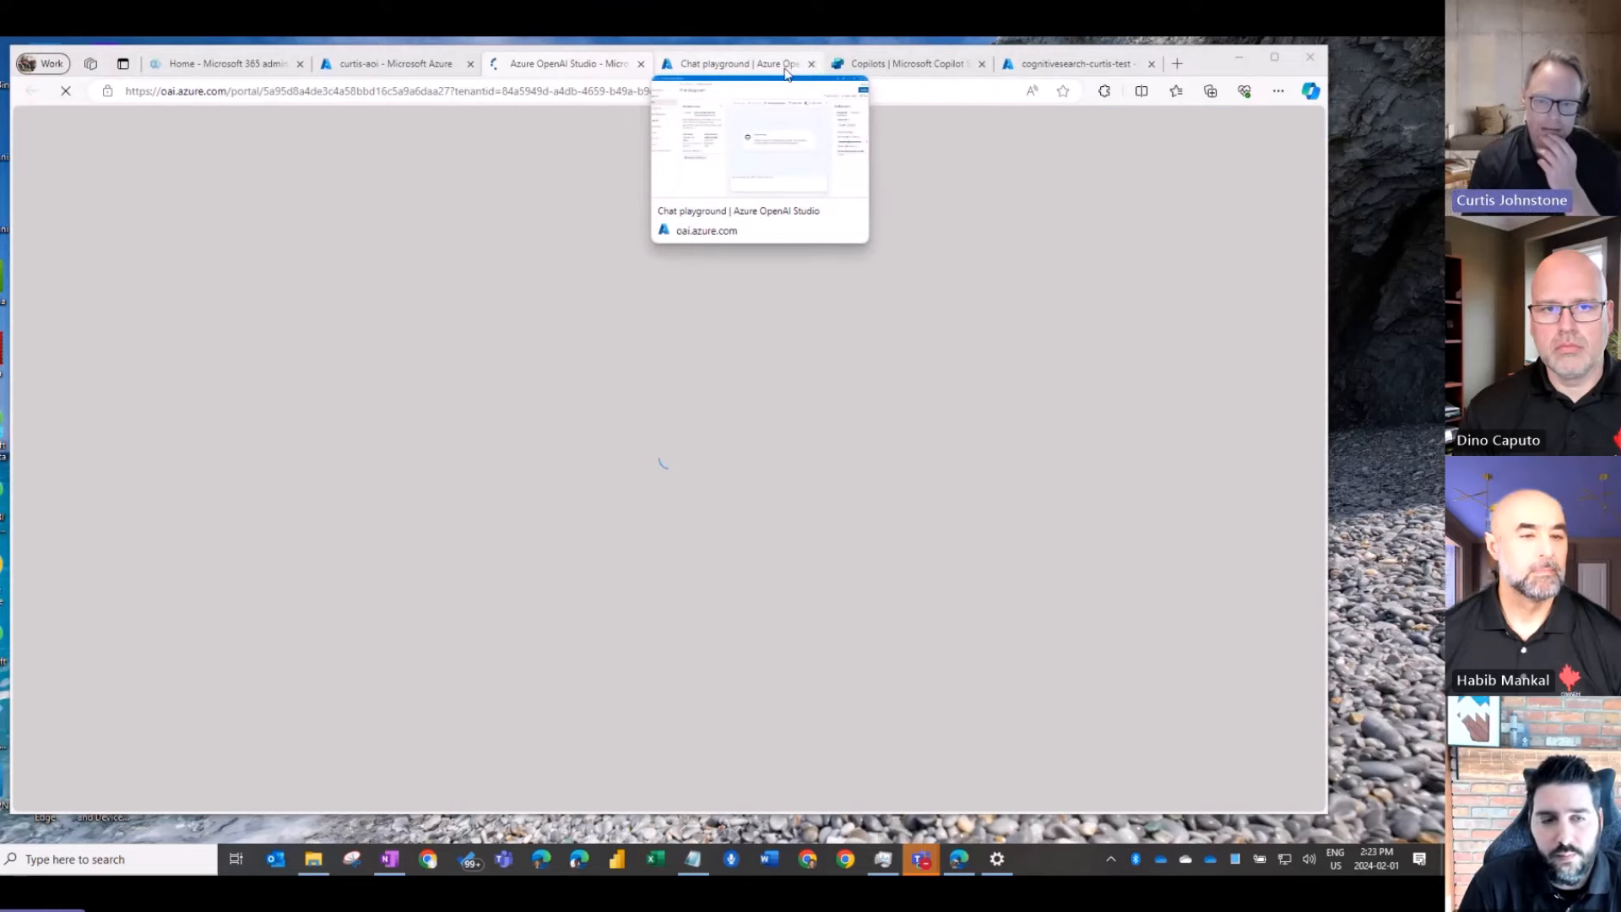
click(784, 71)
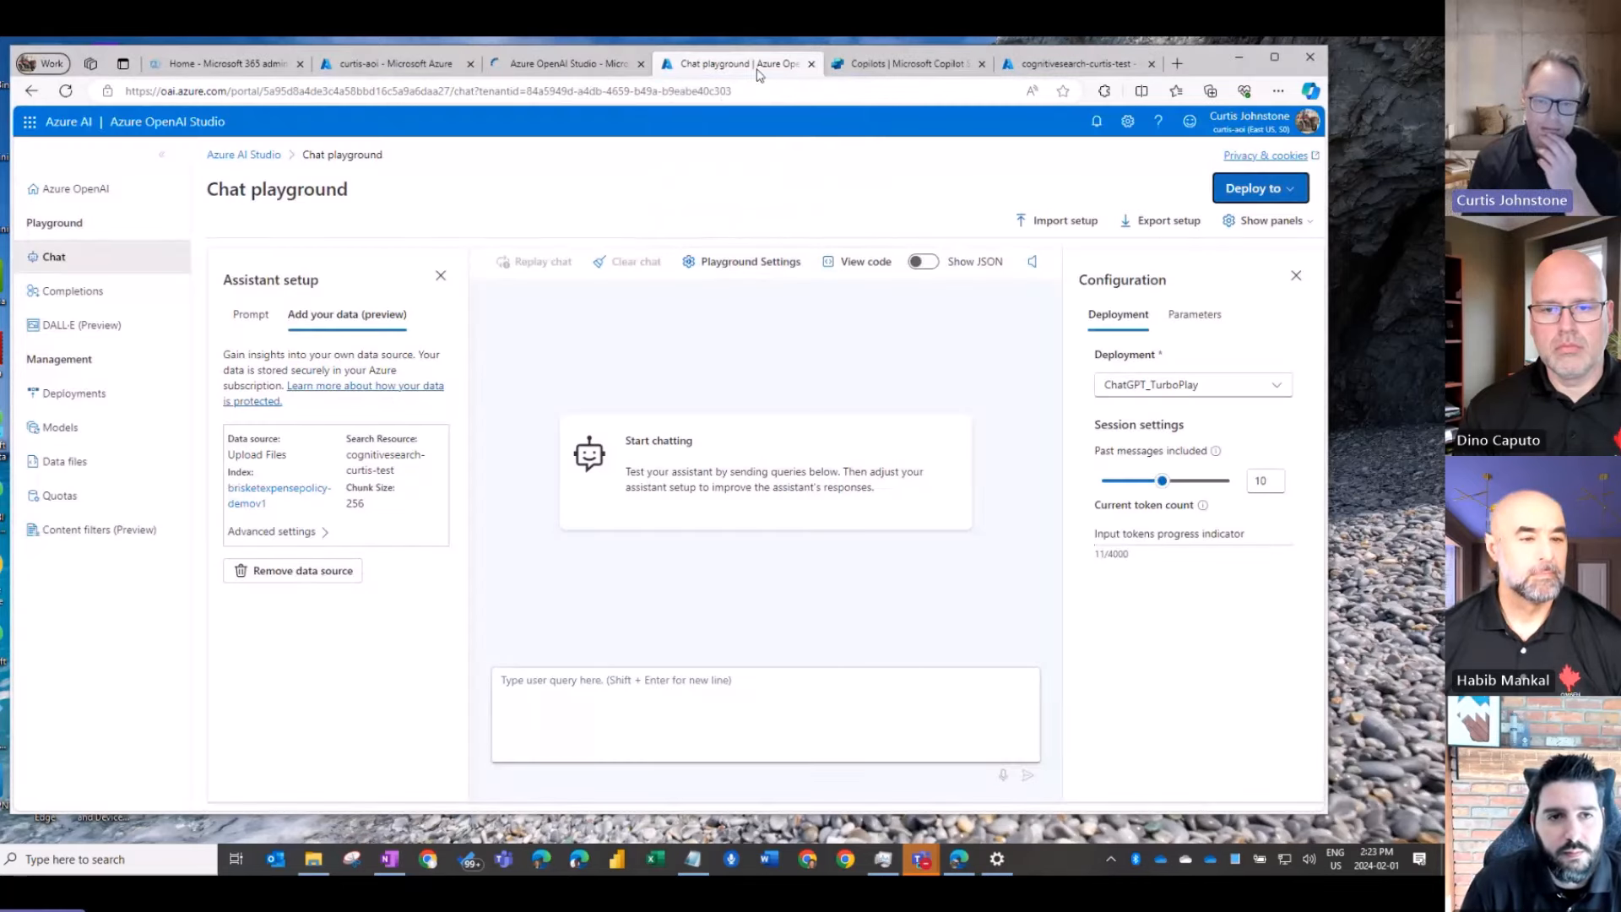
Open the Chat playground from the newly launched Azure OpenAI Studio home page.
click(603, 72)
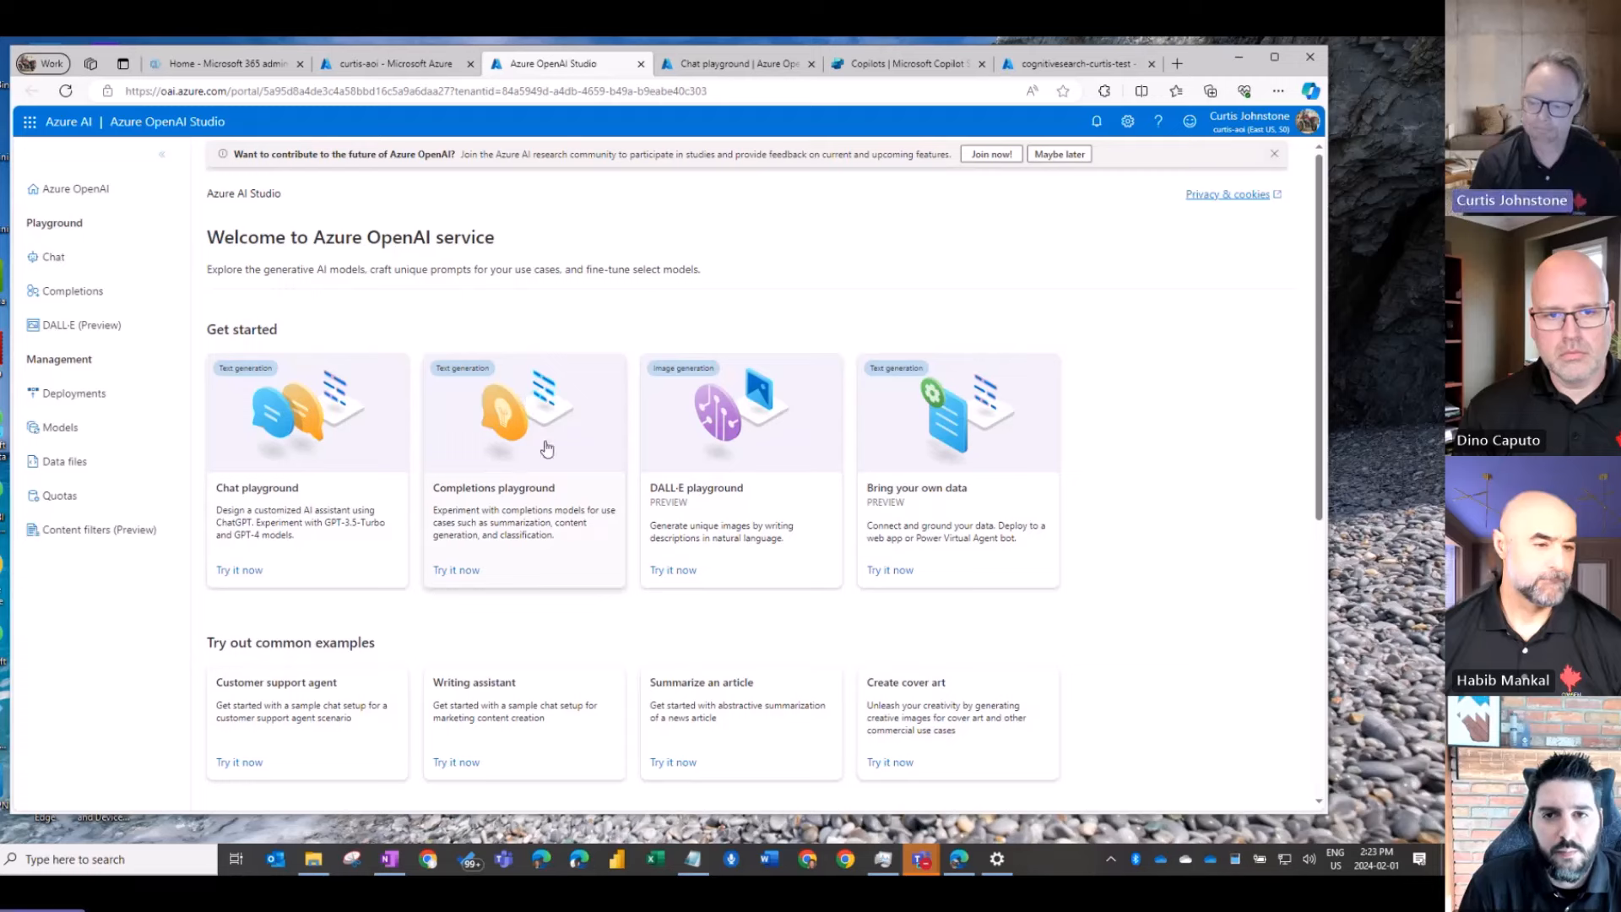
click(317, 502)
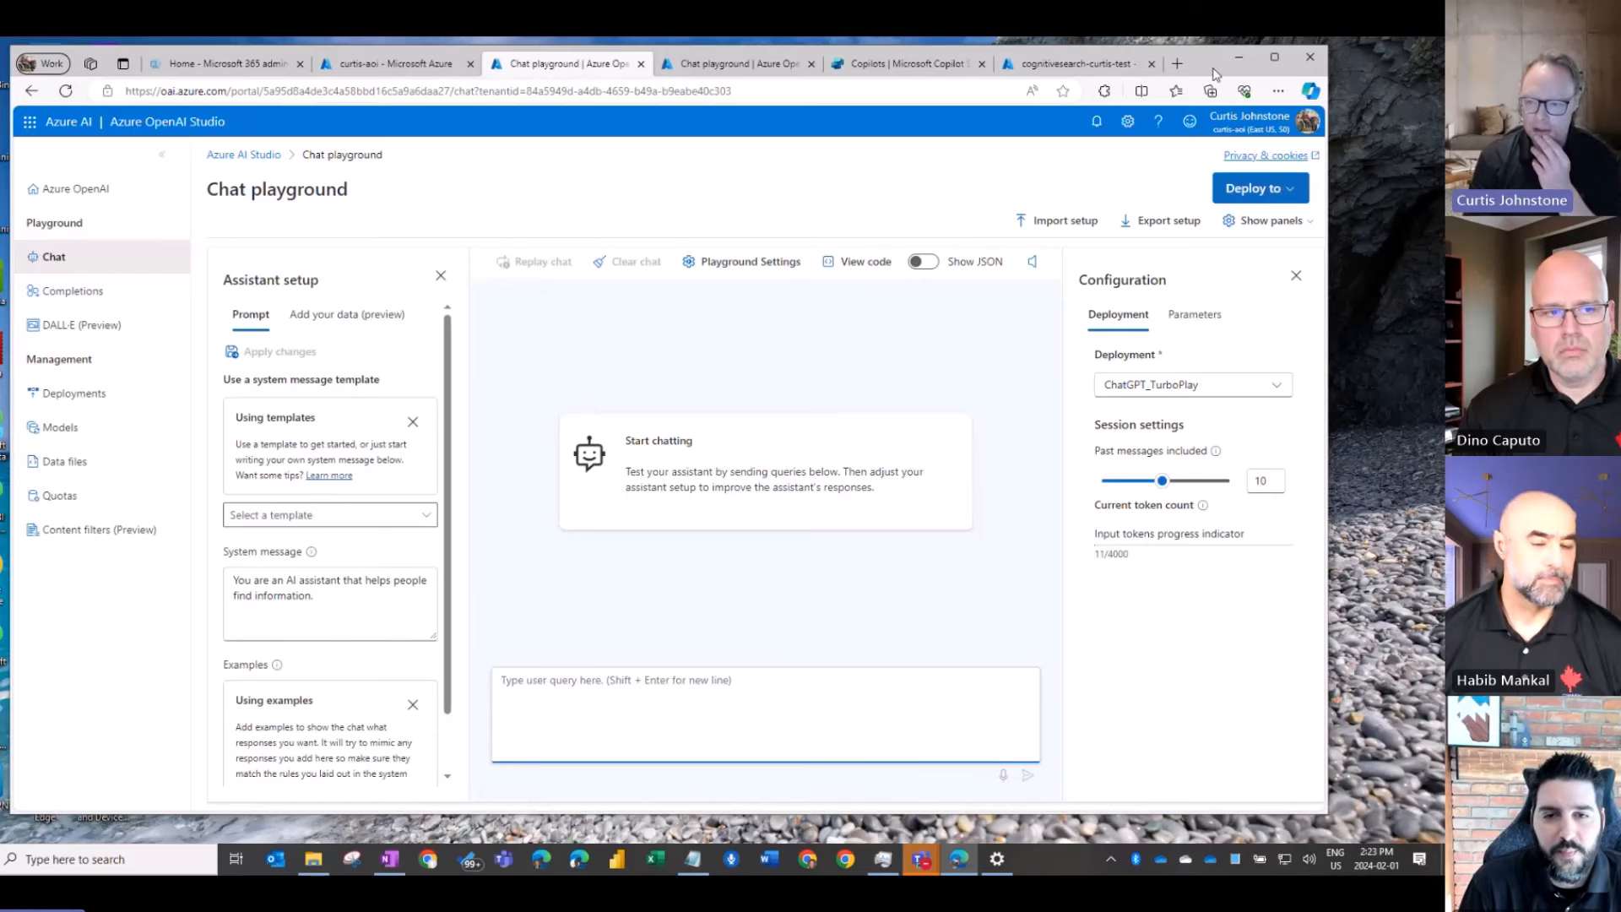
drag(1218, 78, 1199, 79)
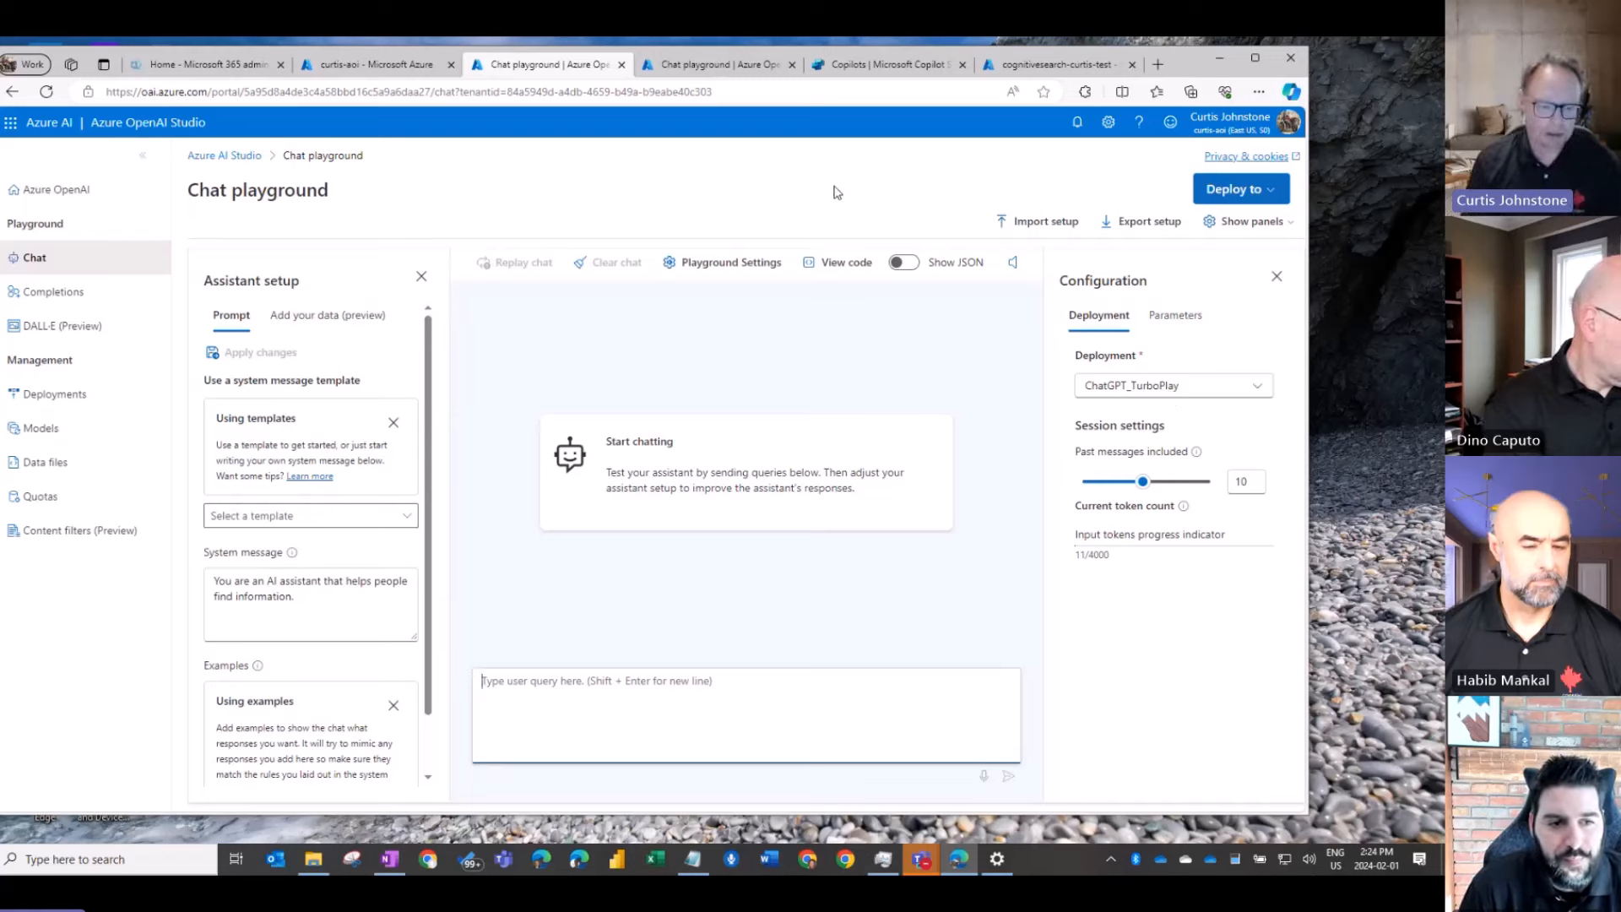
Switch to Copilot Studio, start a new copilot and name it Demo Test V1.
click(876, 66)
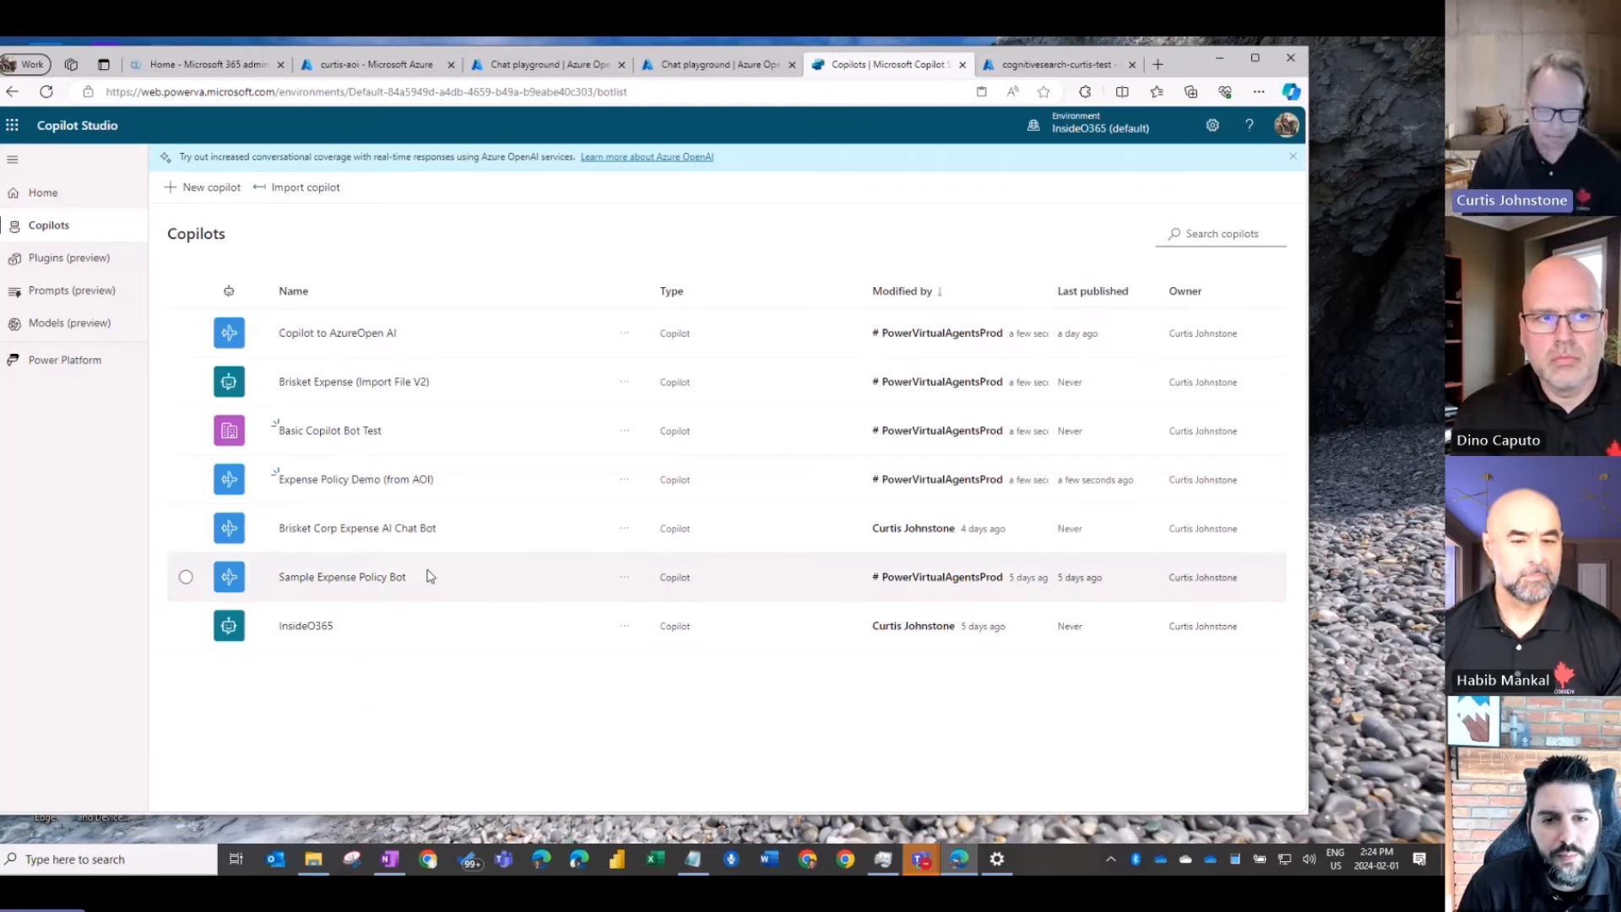
click(207, 187)
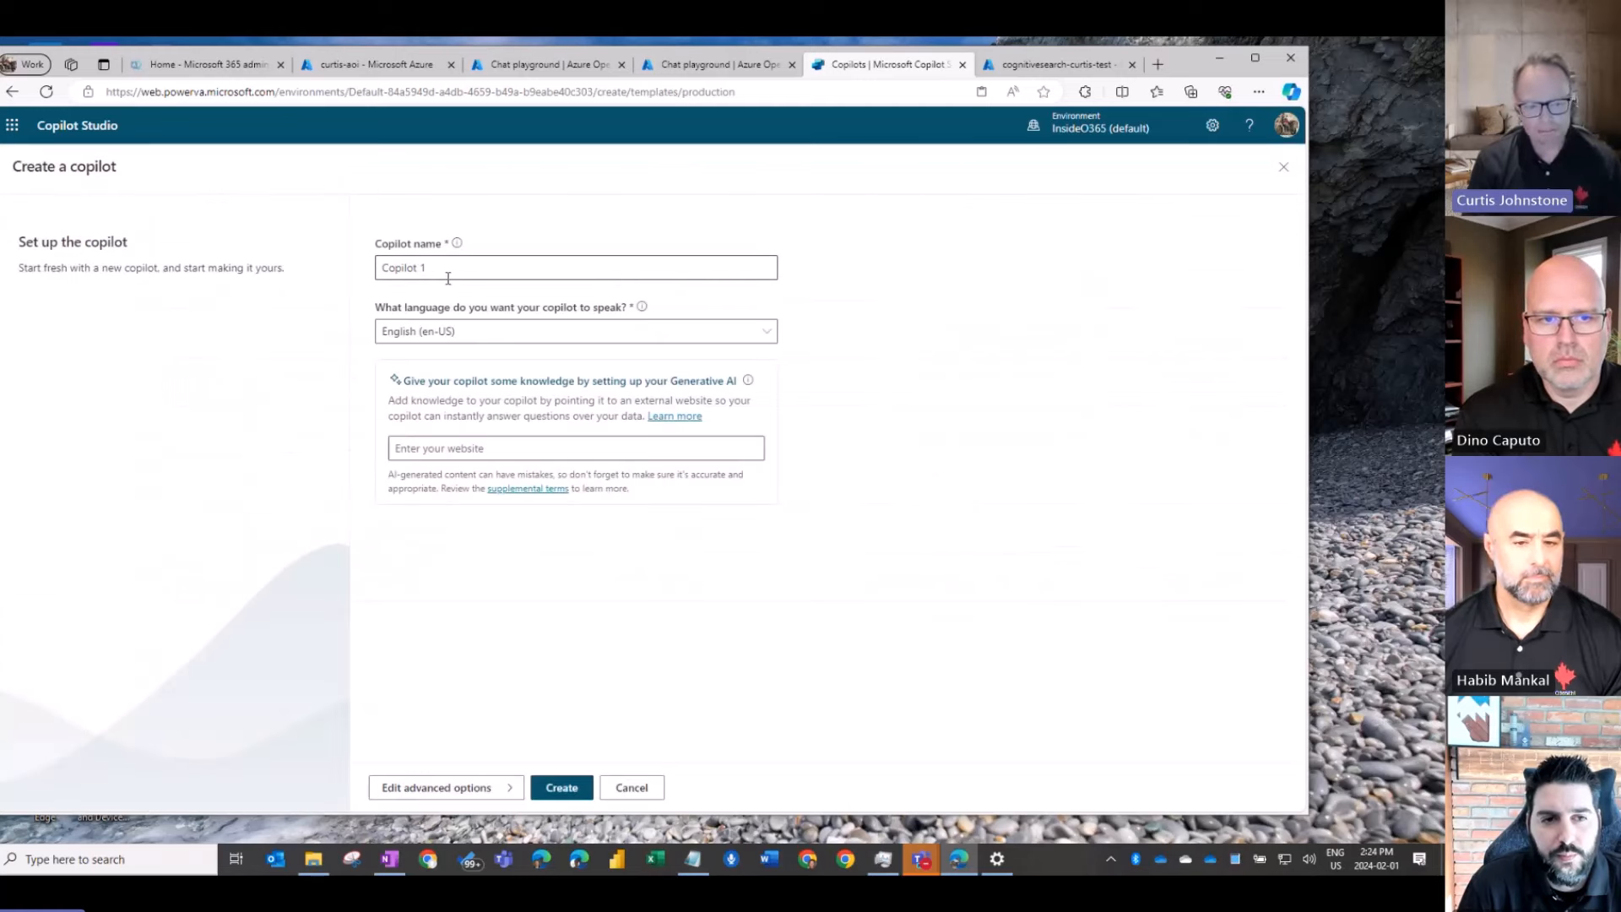
drag(447, 278, 402, 281)
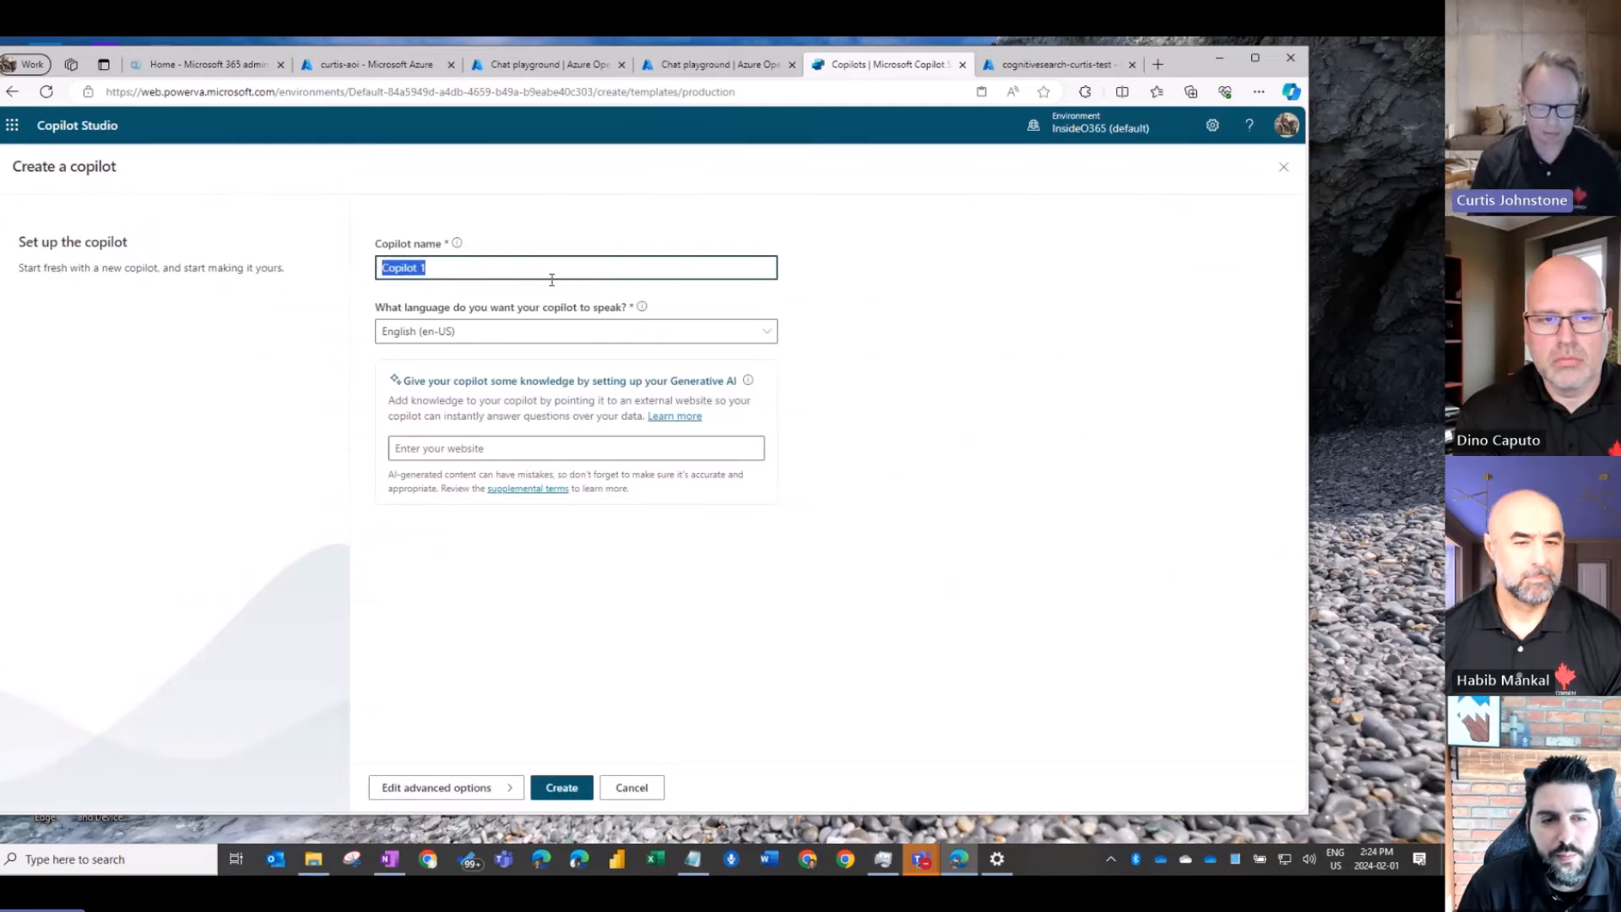
key(BackSpace)
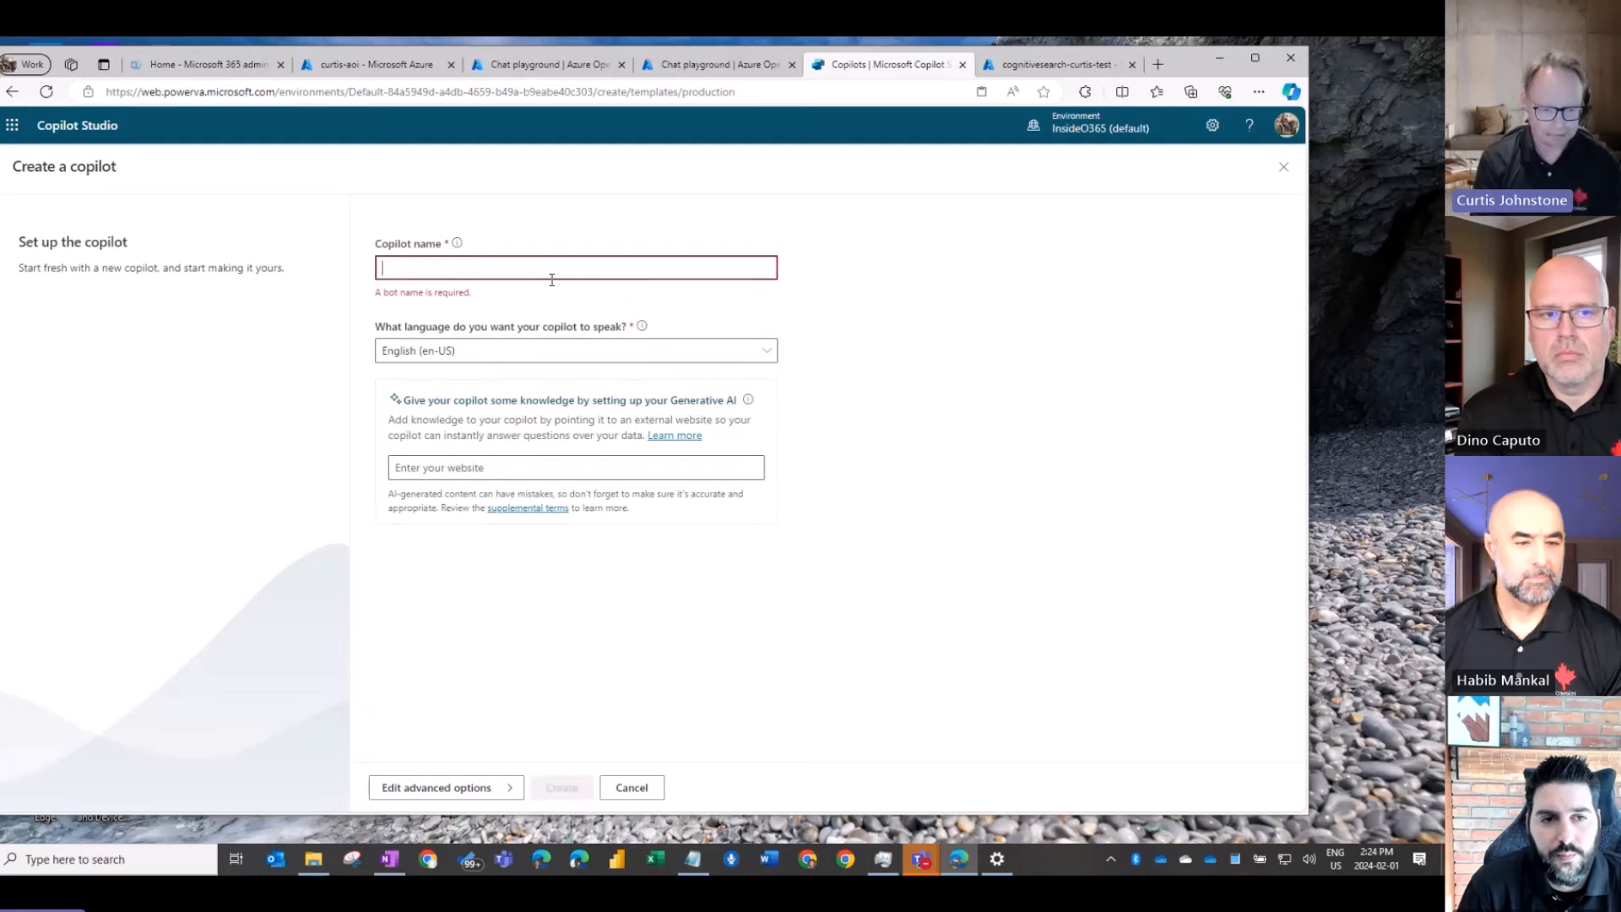
text(Demo Test V1)
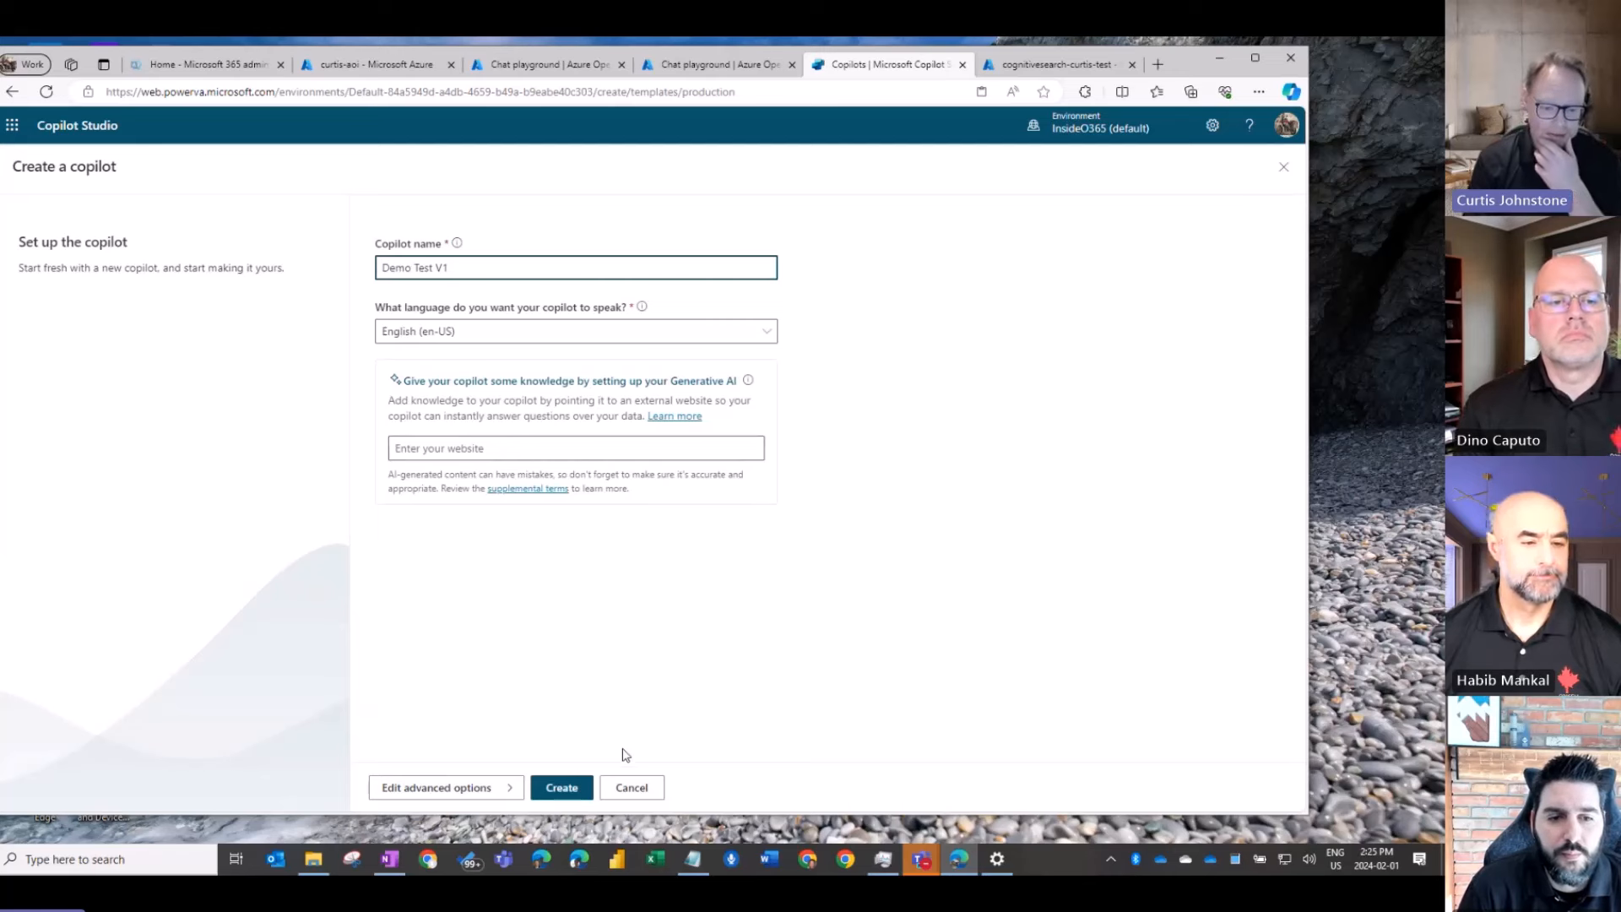
Review the new copilot's advanced options and create it with the defaults.
click(513, 788)
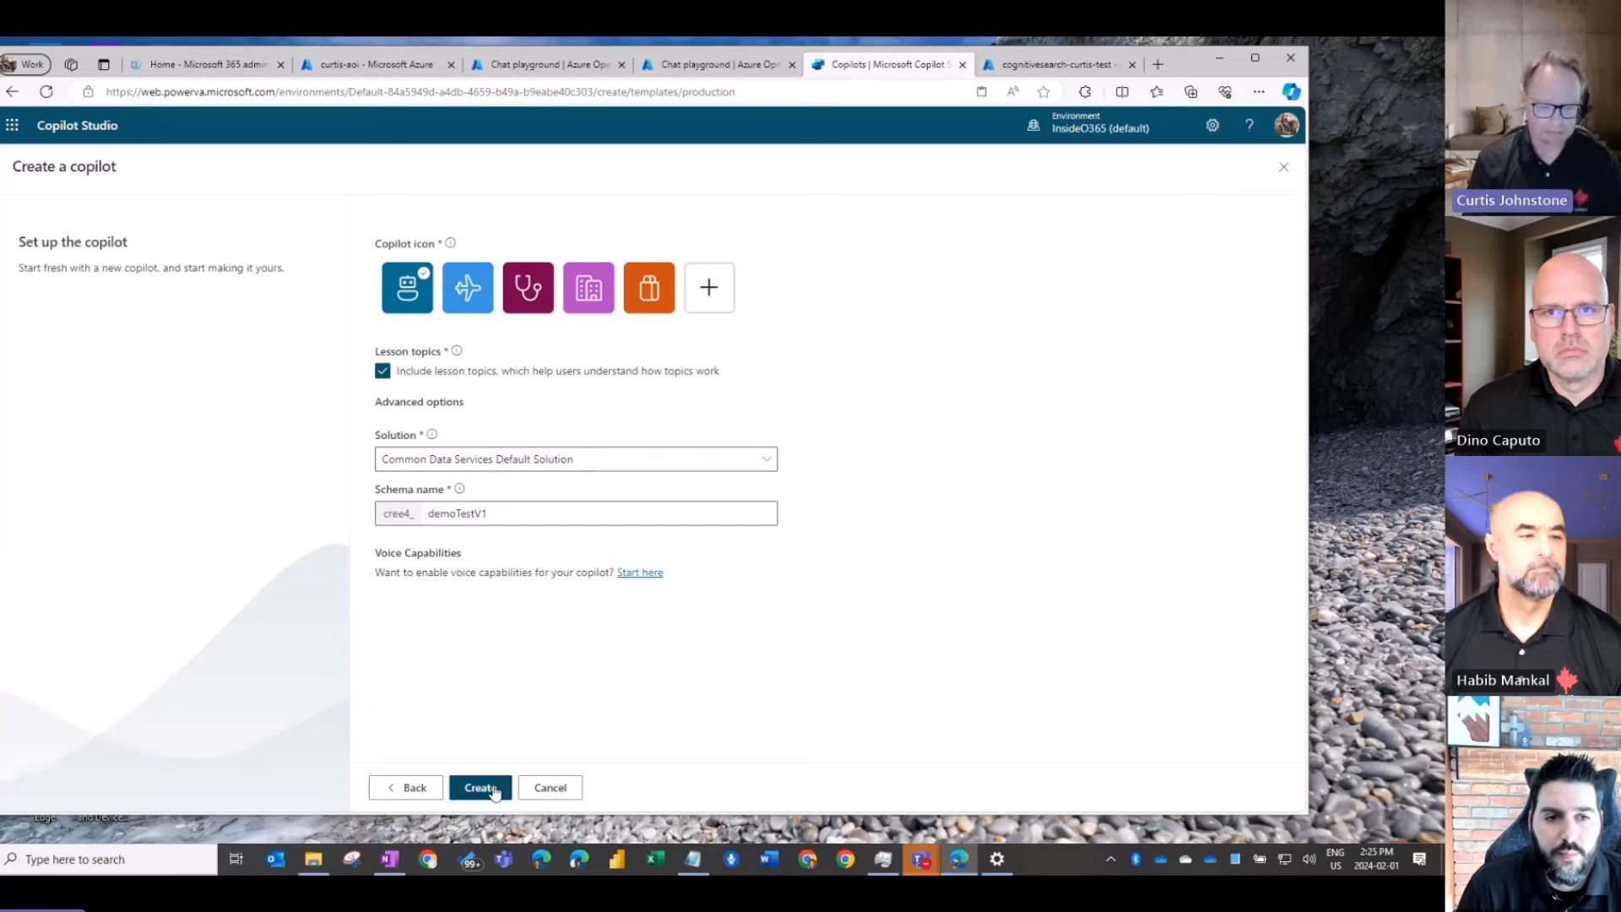
click(418, 785)
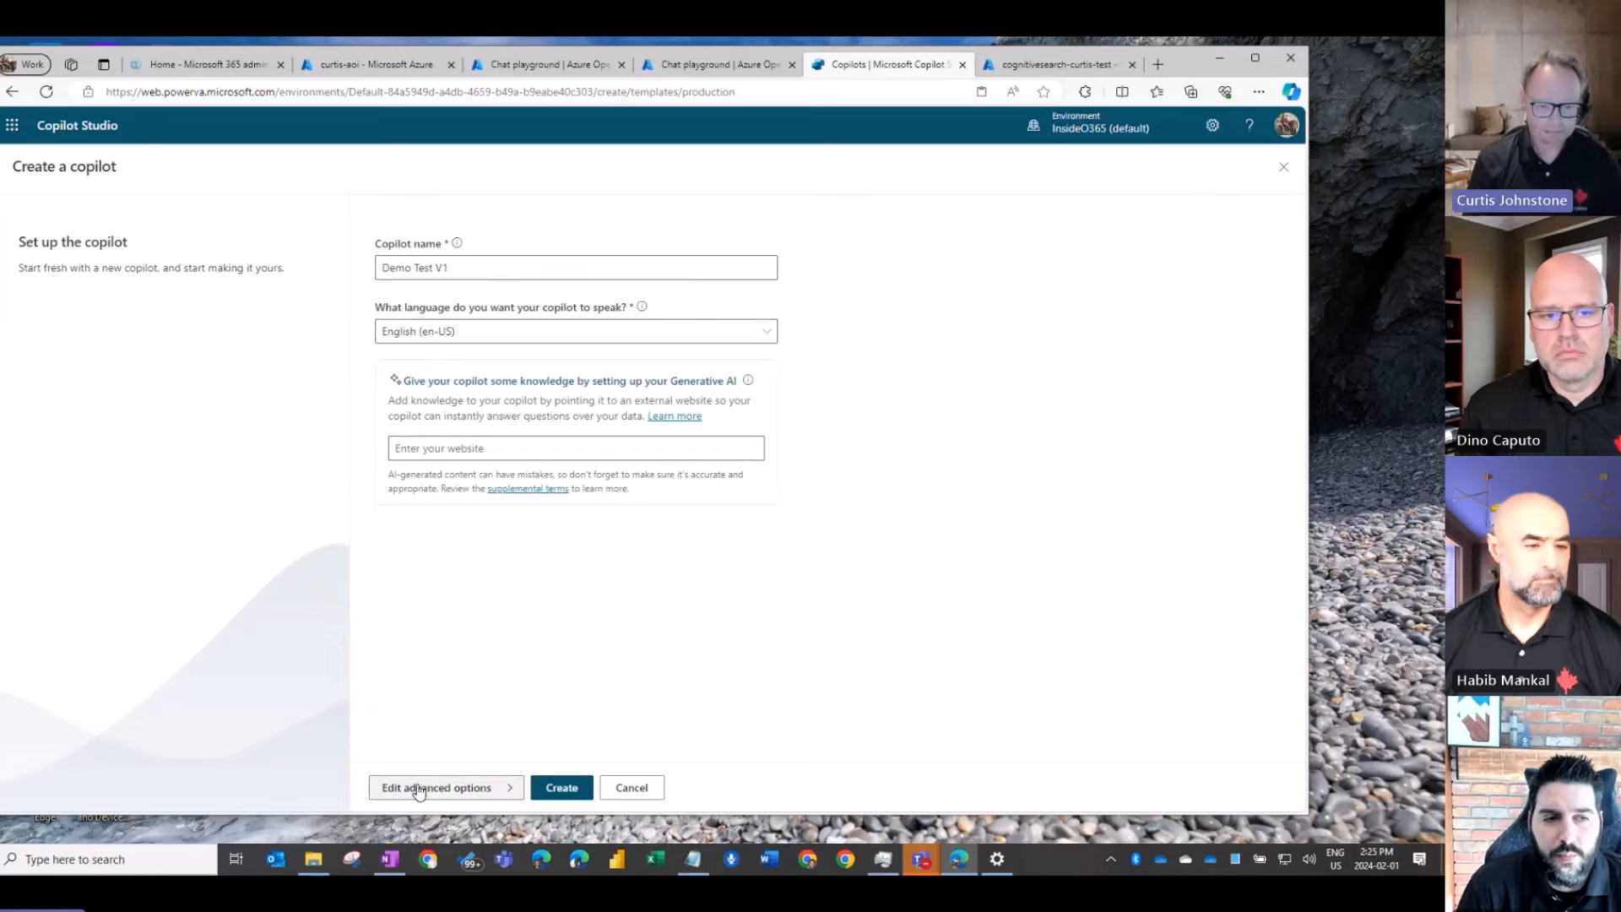
click(561, 787)
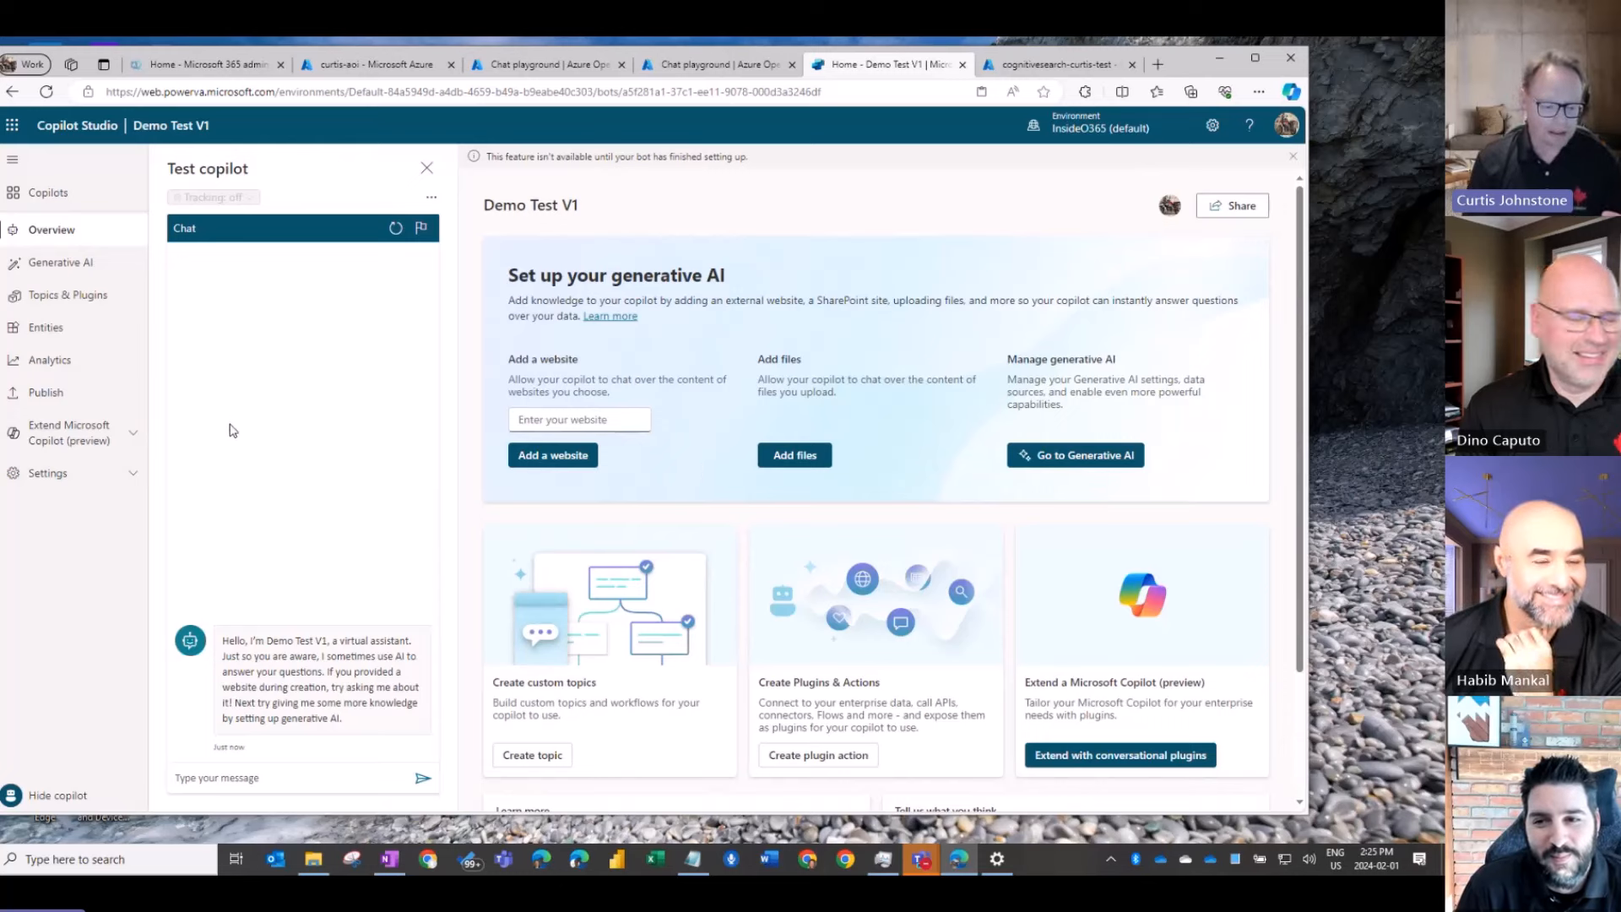
Send the message "Hello" to the new copilot in its test chat.
click(258, 781)
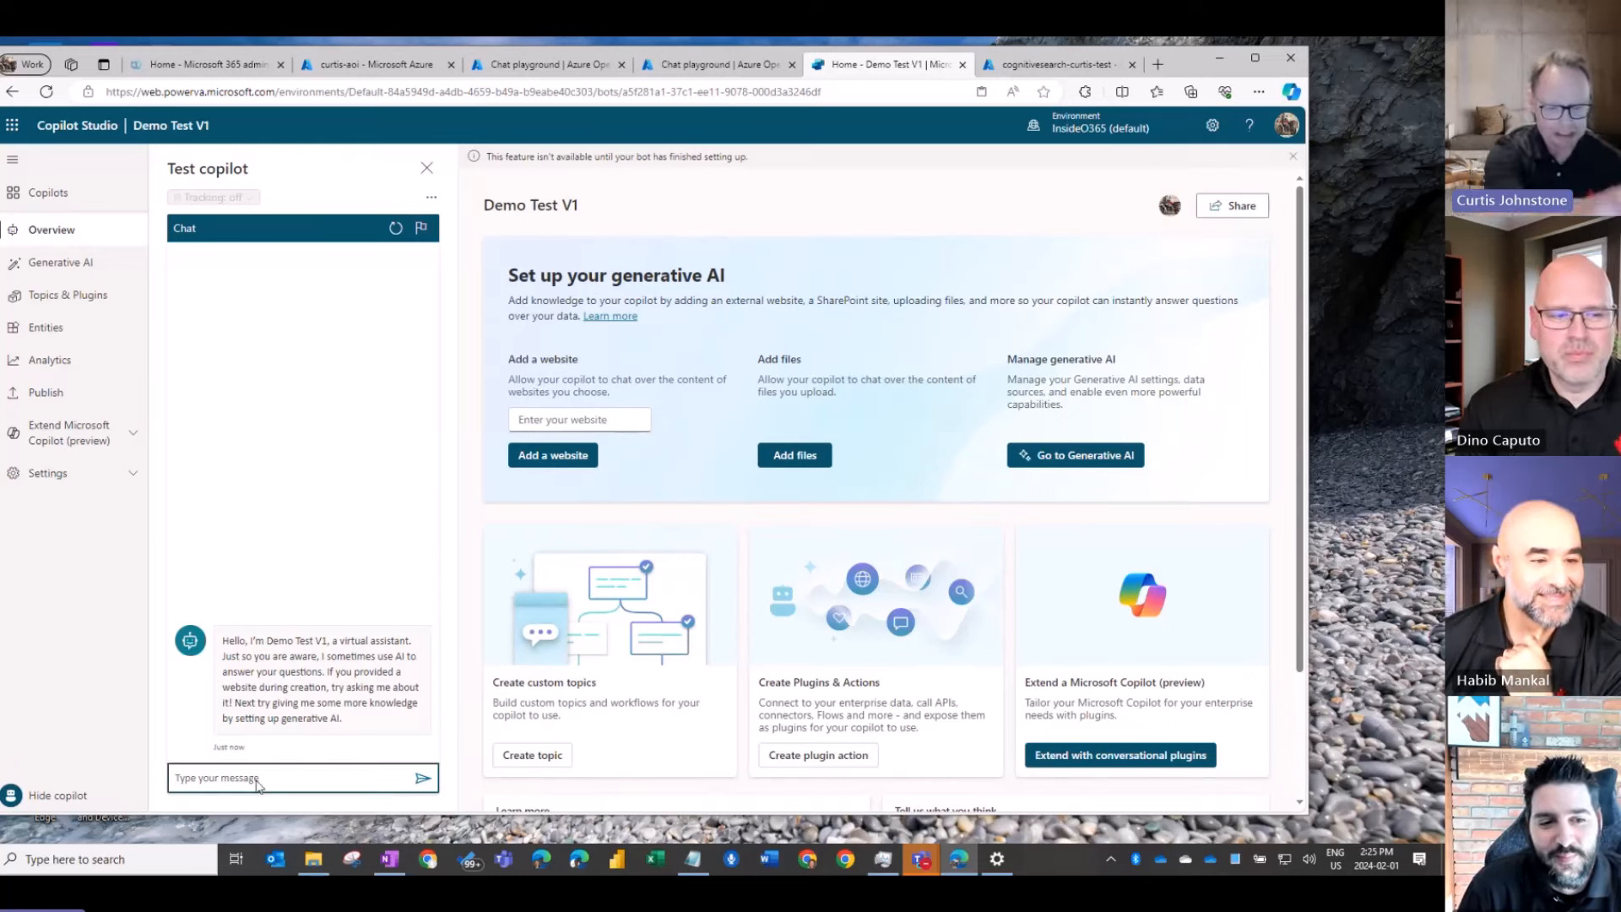
text(Hello)
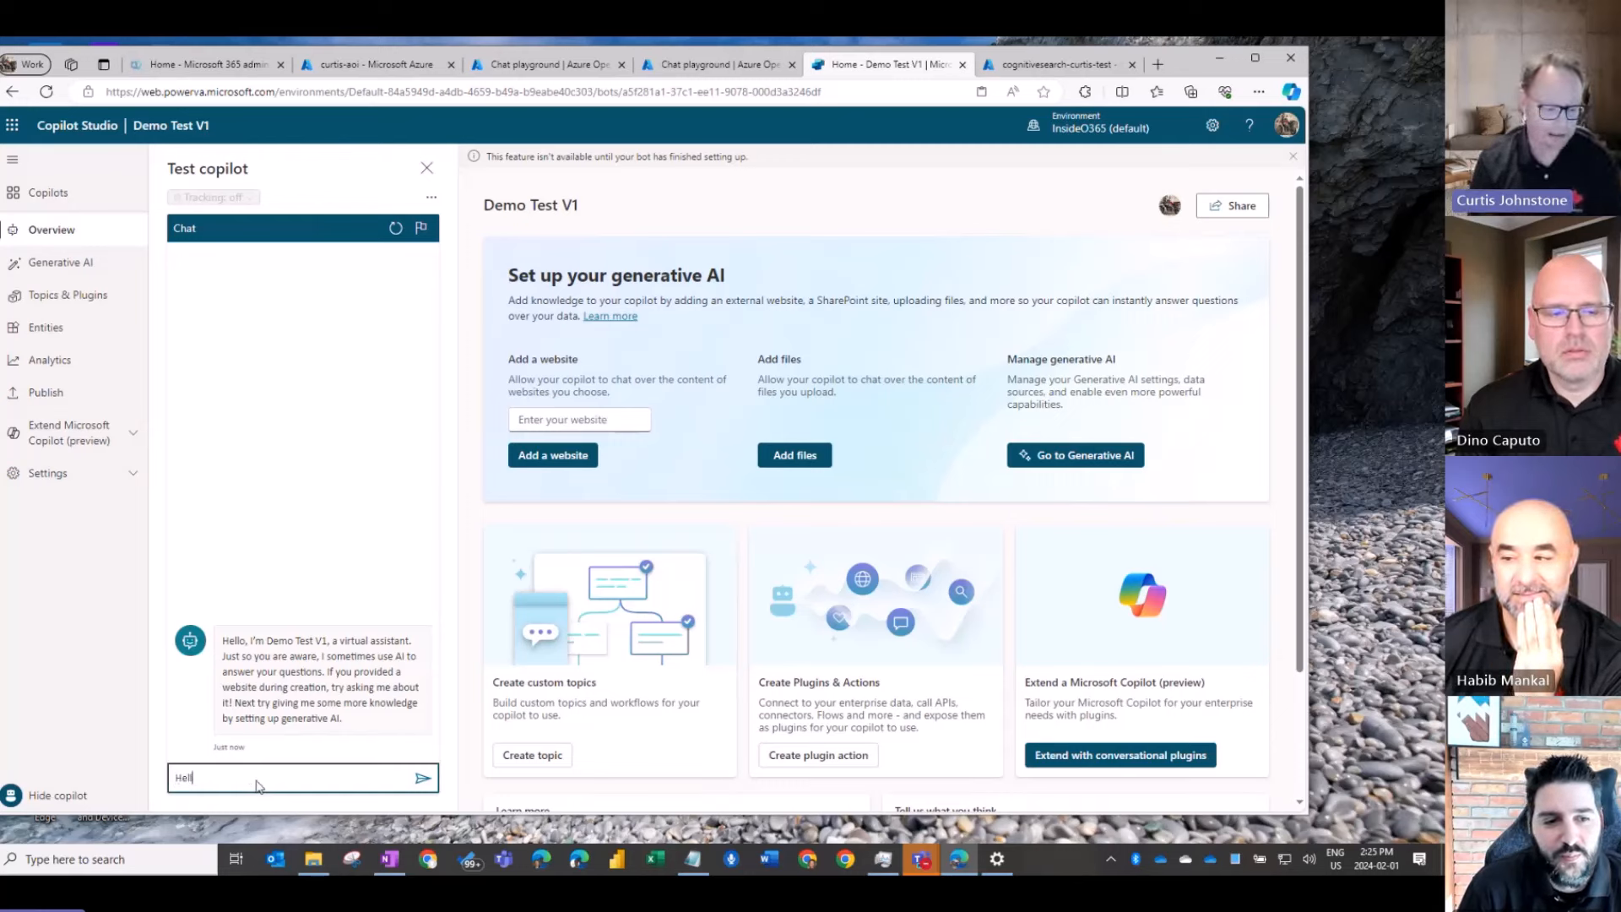
key(Return)
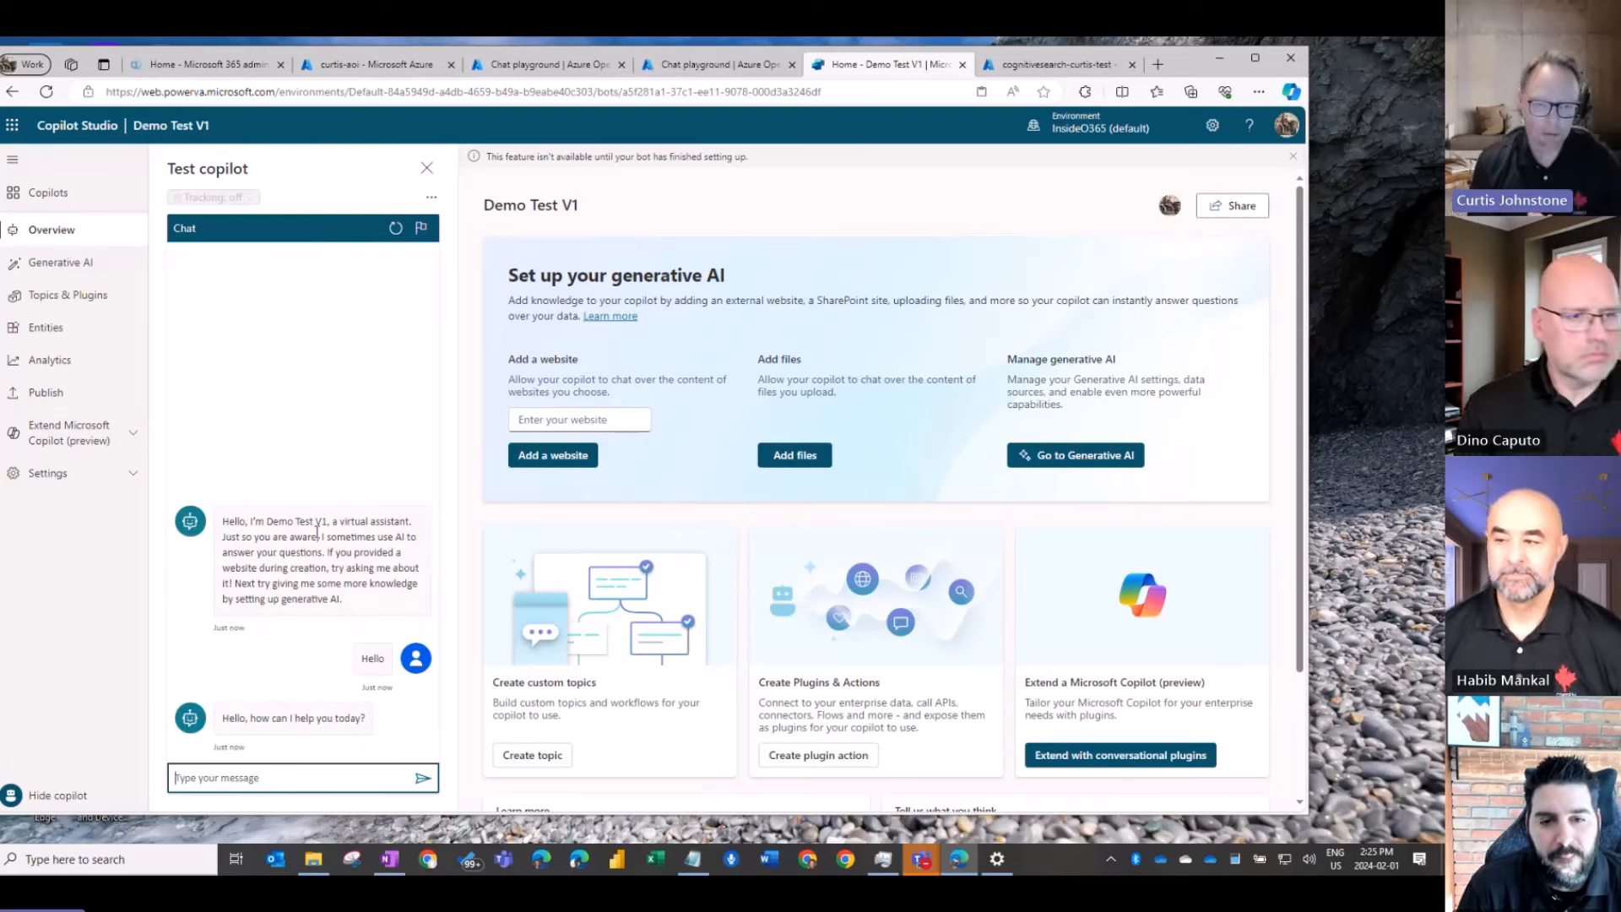
Examine the copilot's topic list and the Greeting topic's trigger phrases and message flow, and return to the list.
click(66, 305)
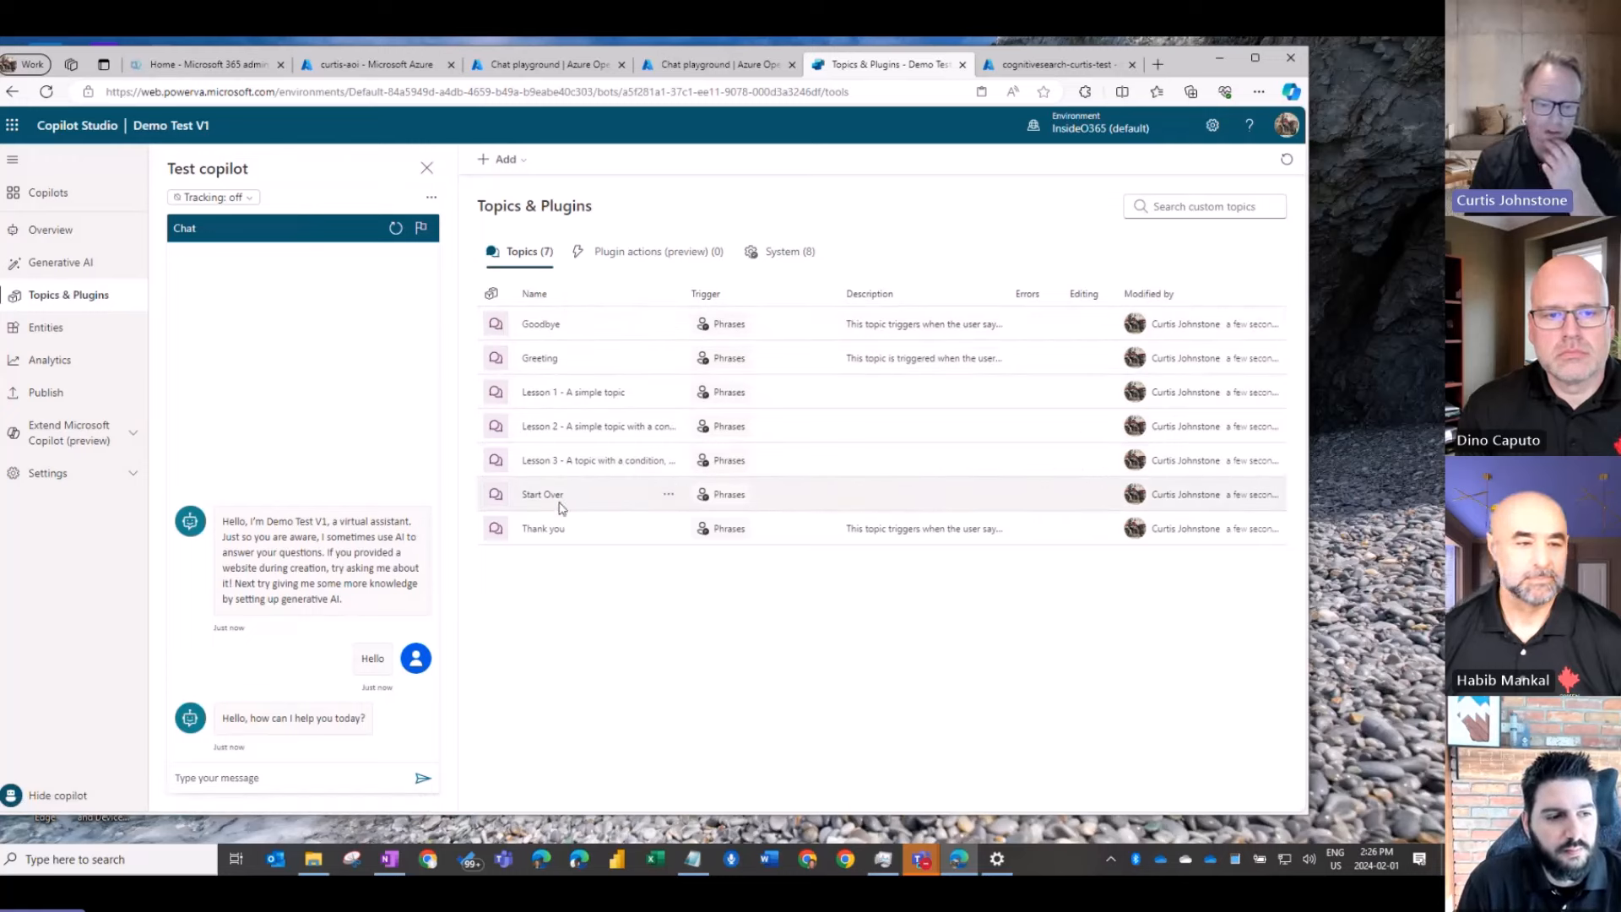
click(540, 361)
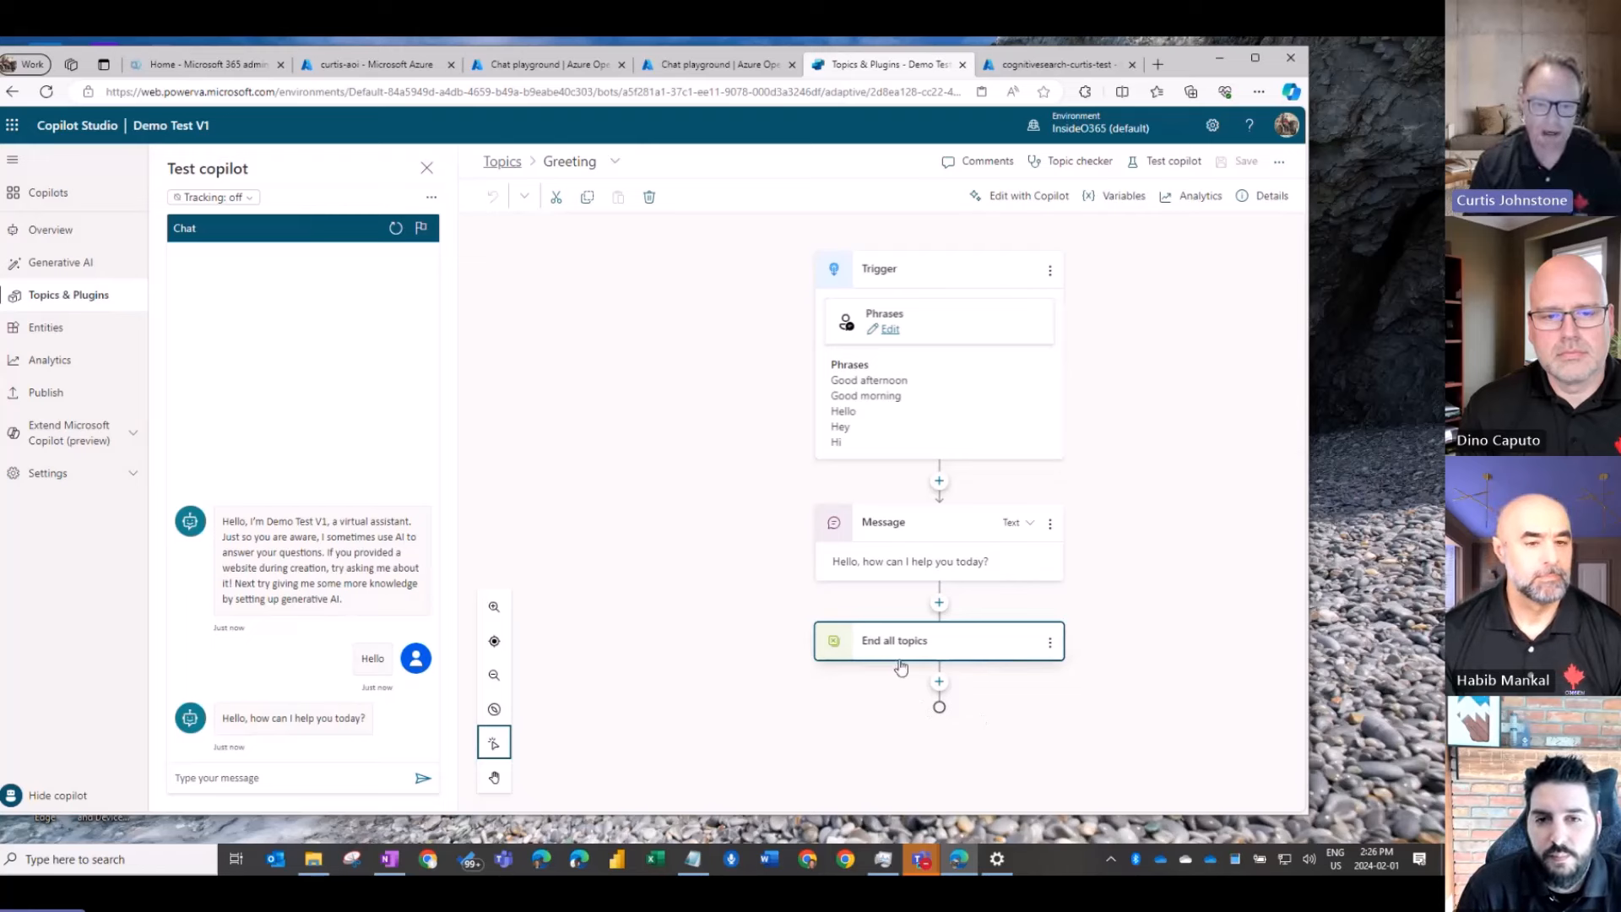
click(59, 297)
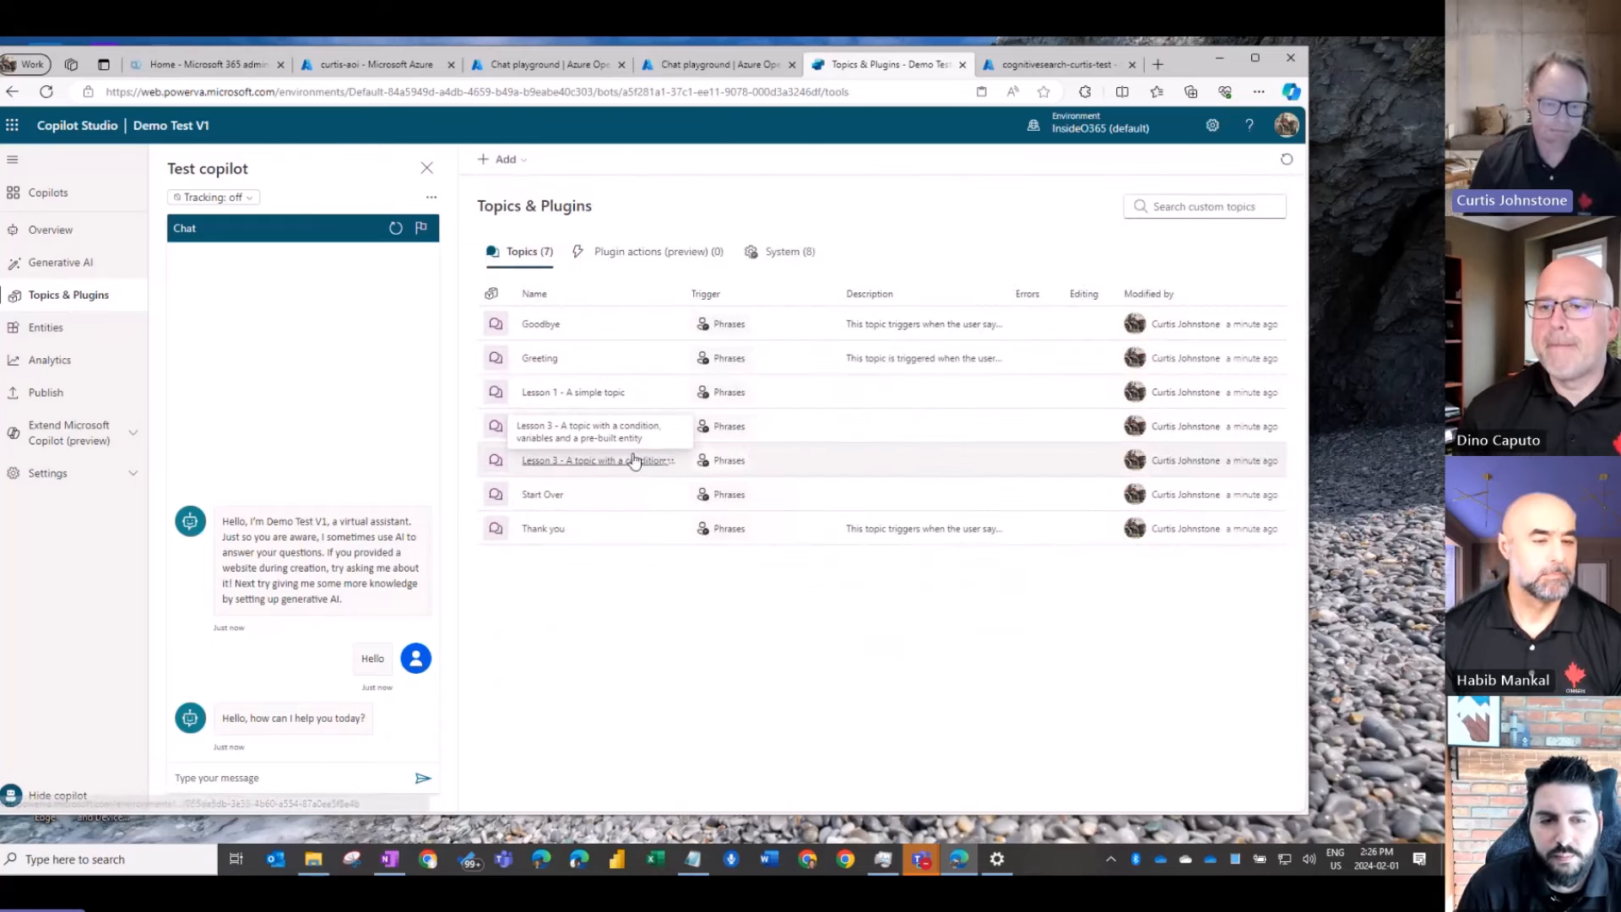
Upload Expense-Policy-Guideline V1.pdf from the Expense Policy Demo folder as a generative AI document source.
click(78, 269)
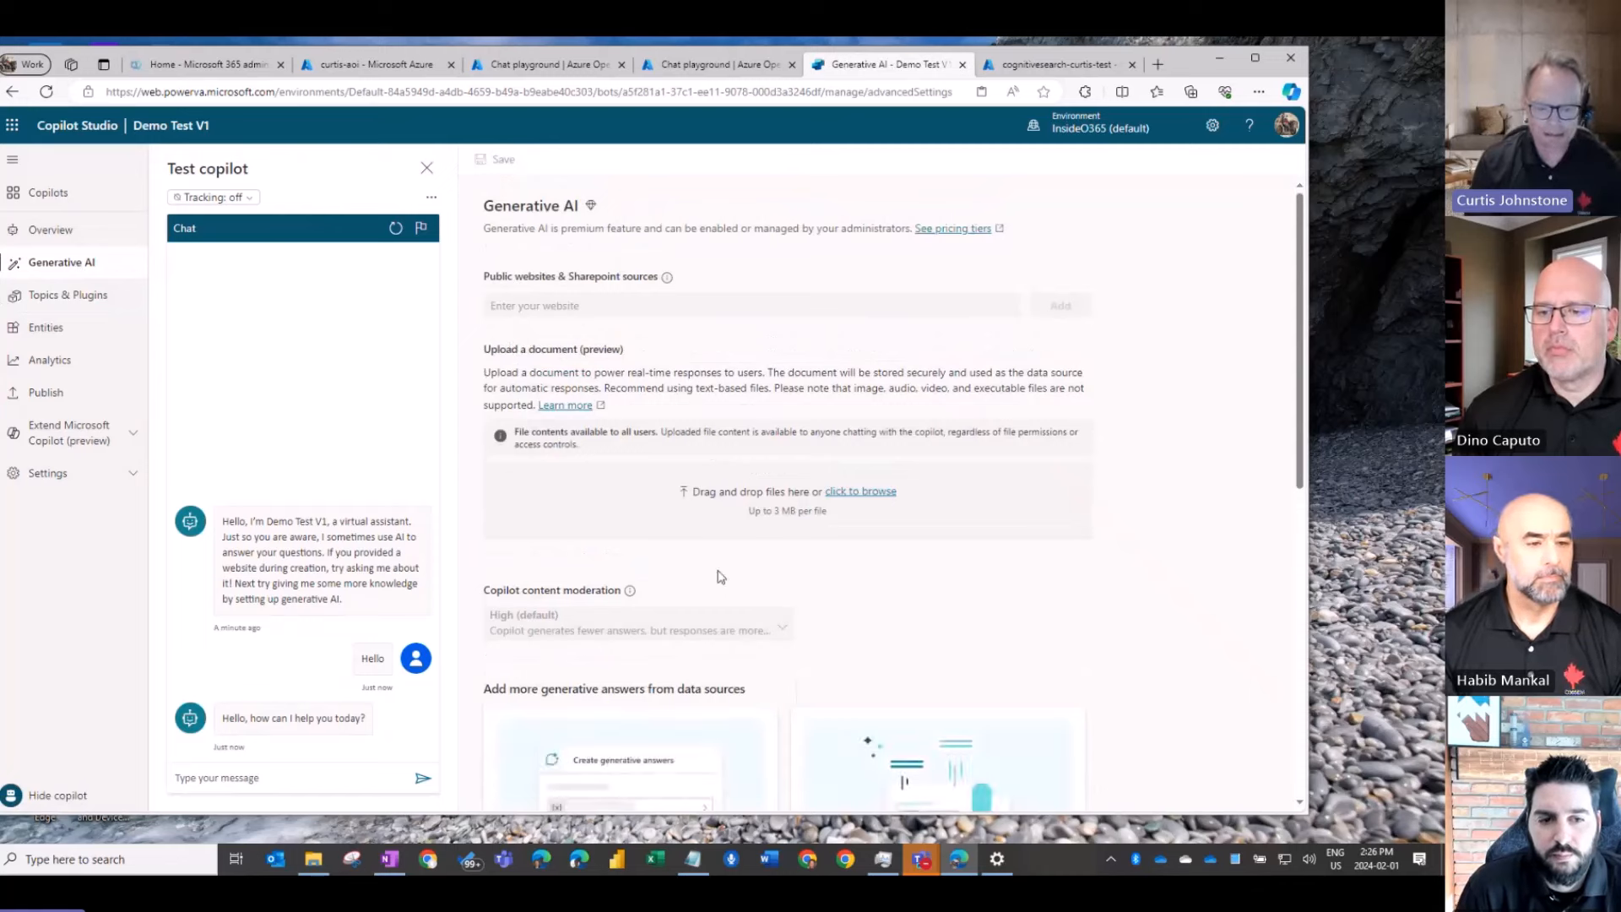
click(887, 498)
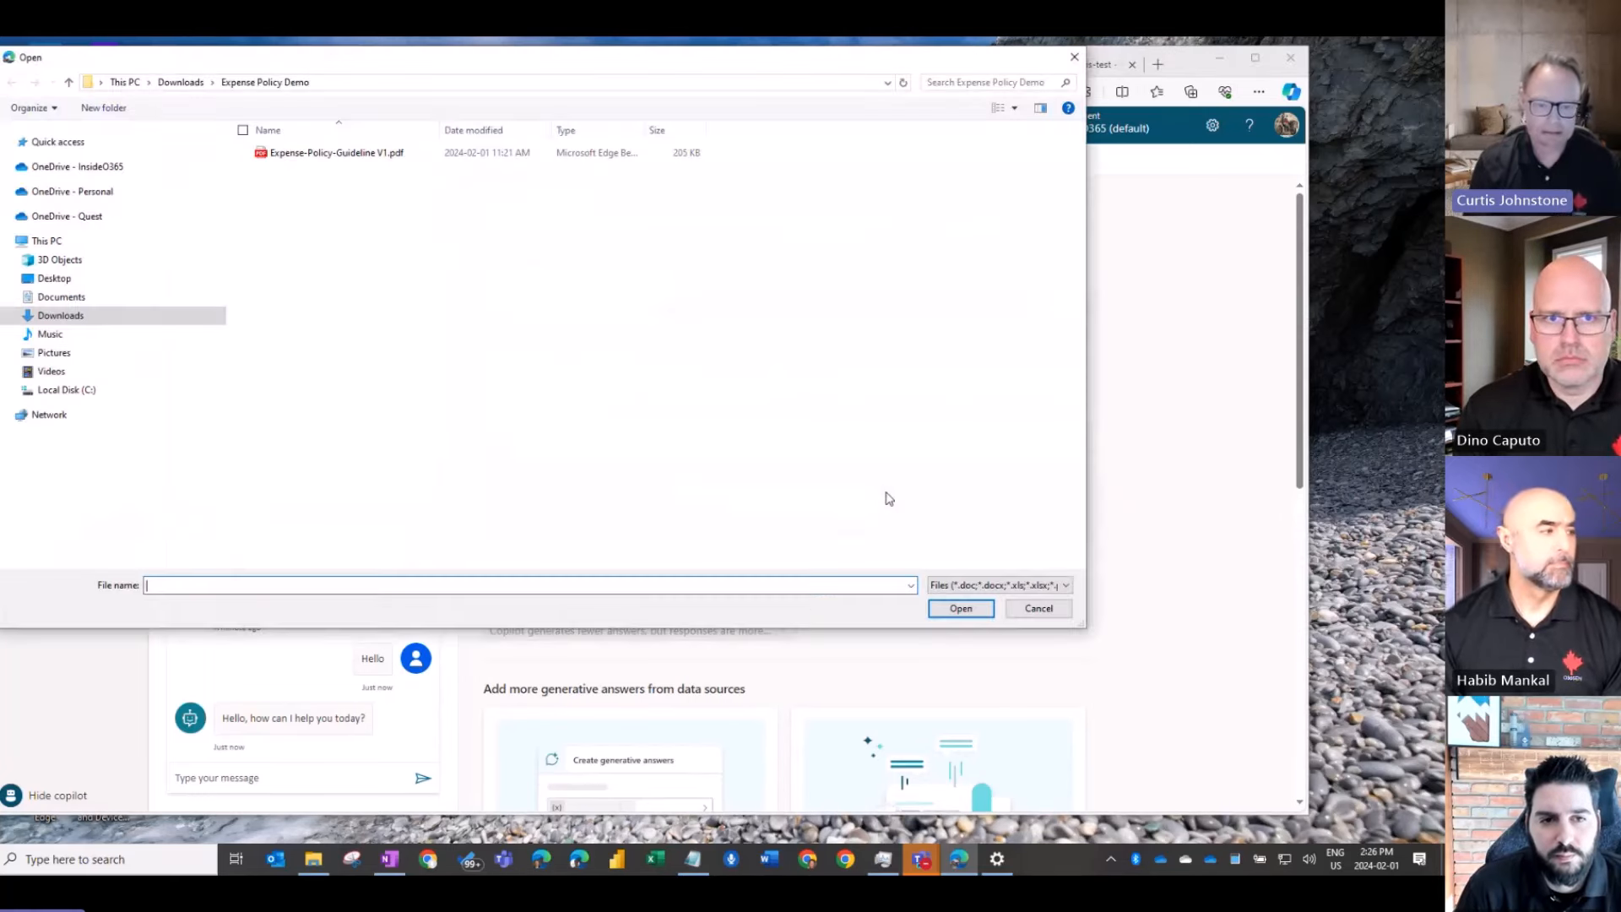
click(355, 156)
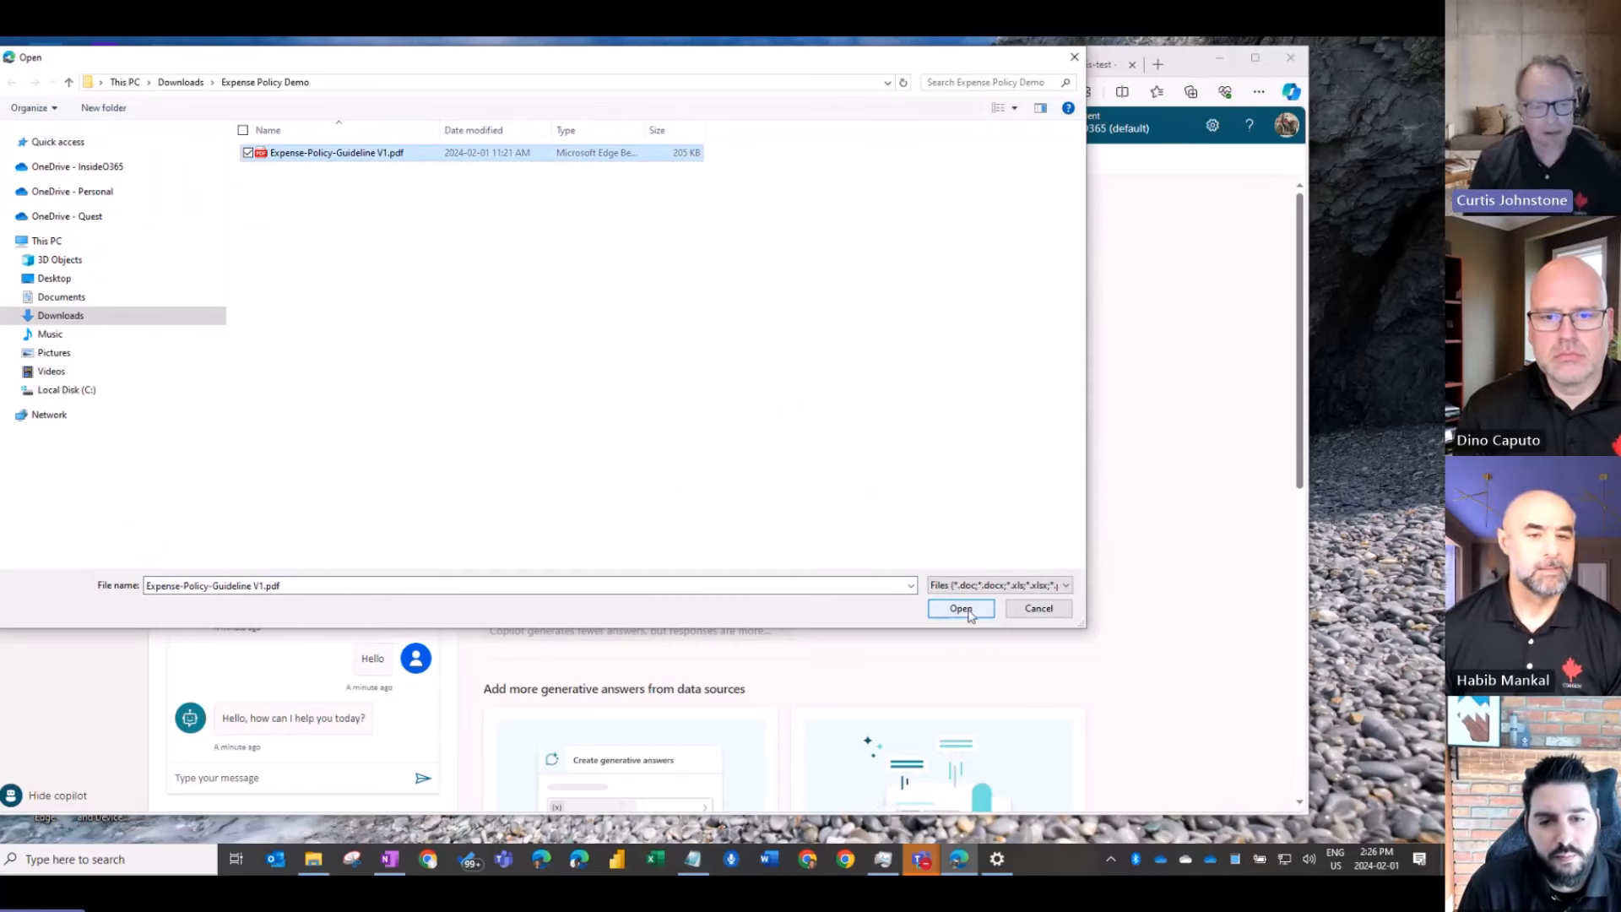
click(968, 617)
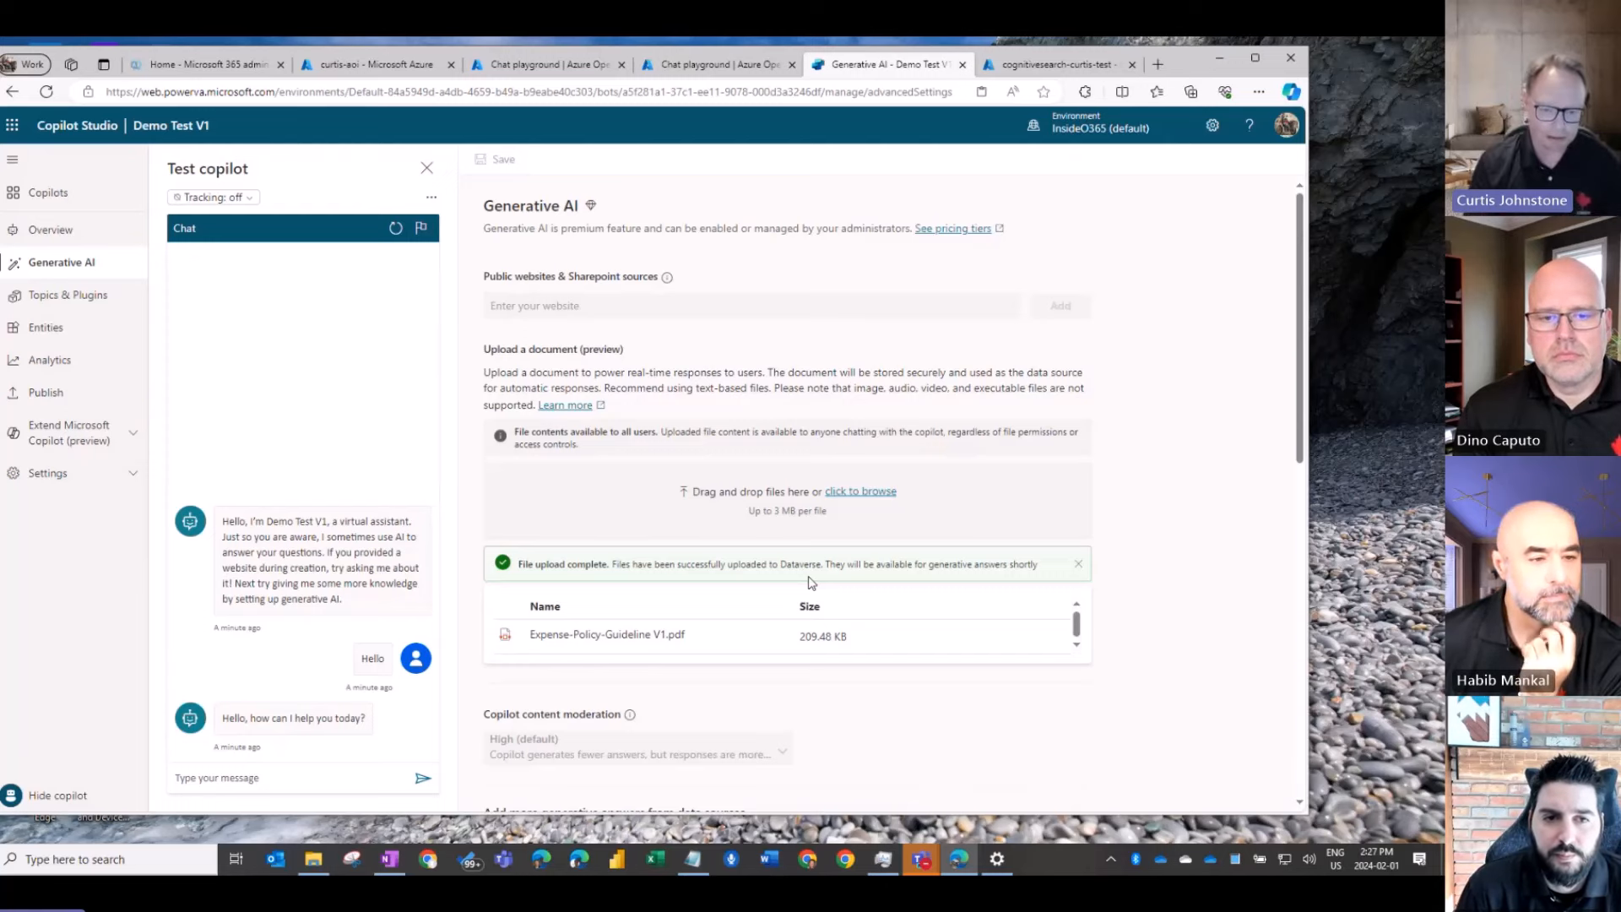
Turn on "Boost conversational coverage with generative answers" for the copilot and save the generative AI settings.
scroll(1121, 674, down, 5)
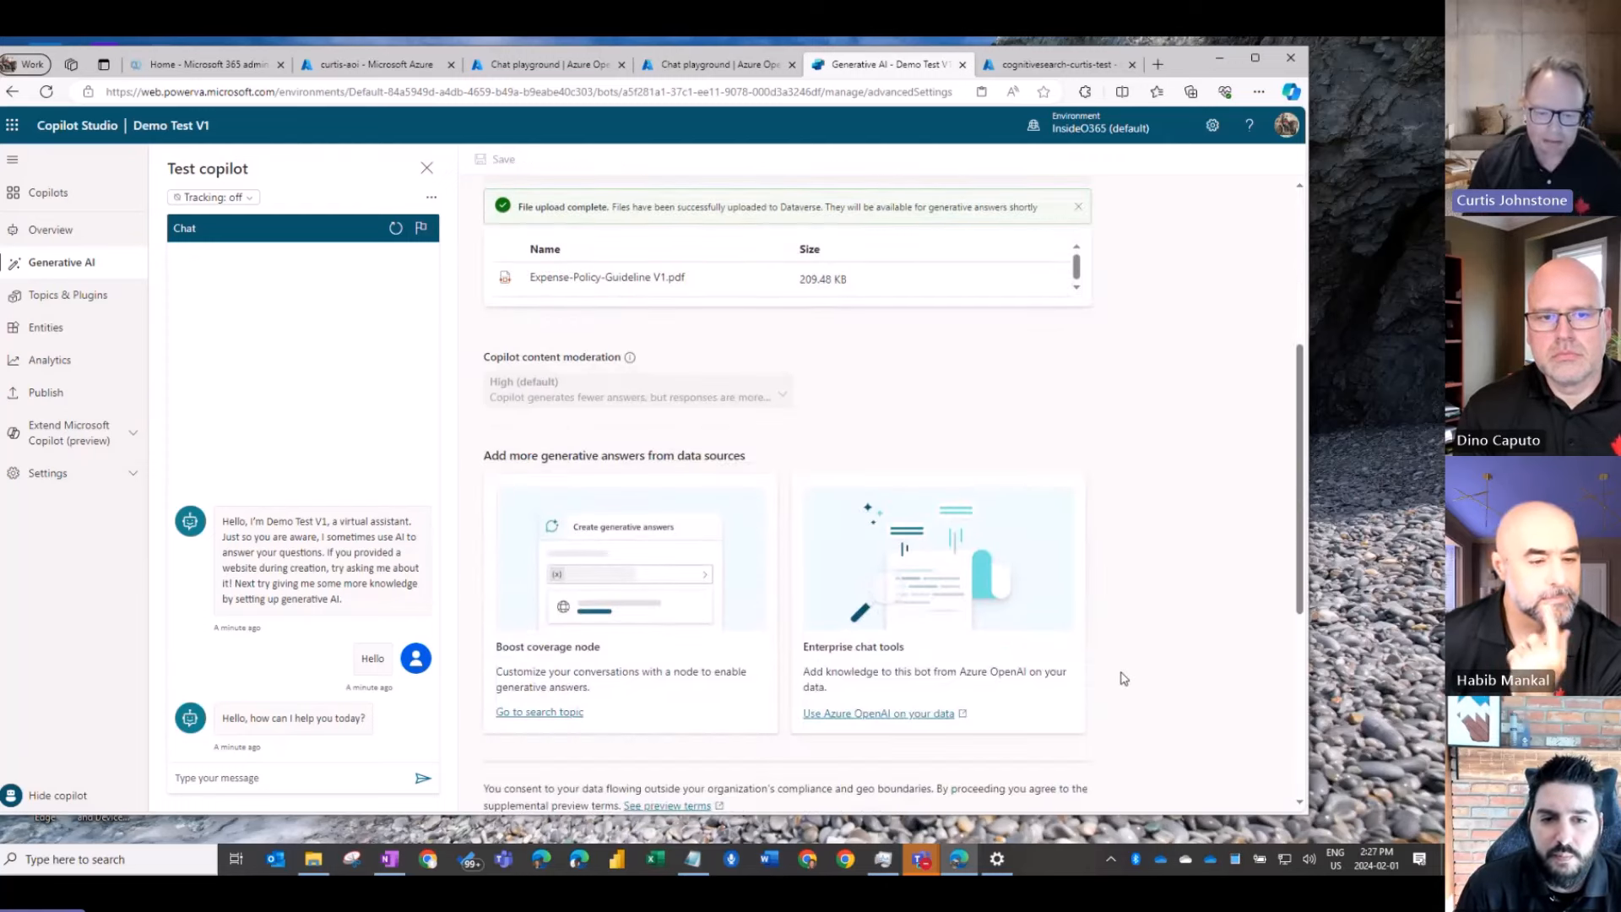
scroll(1122, 677, up, 4)
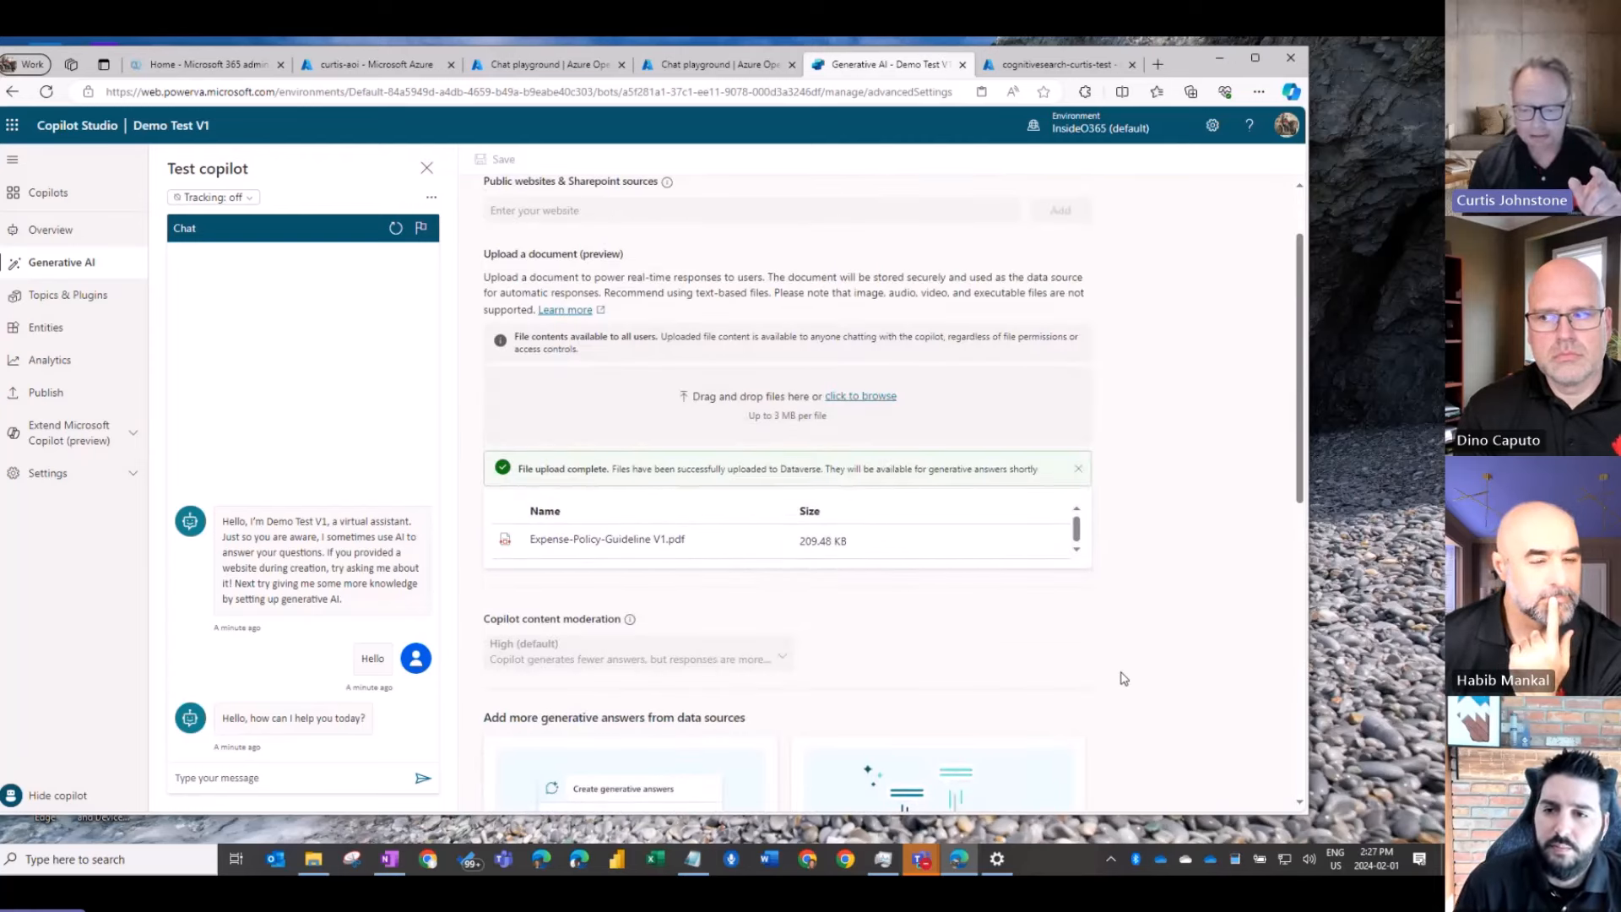
scroll(1123, 678, down, 7)
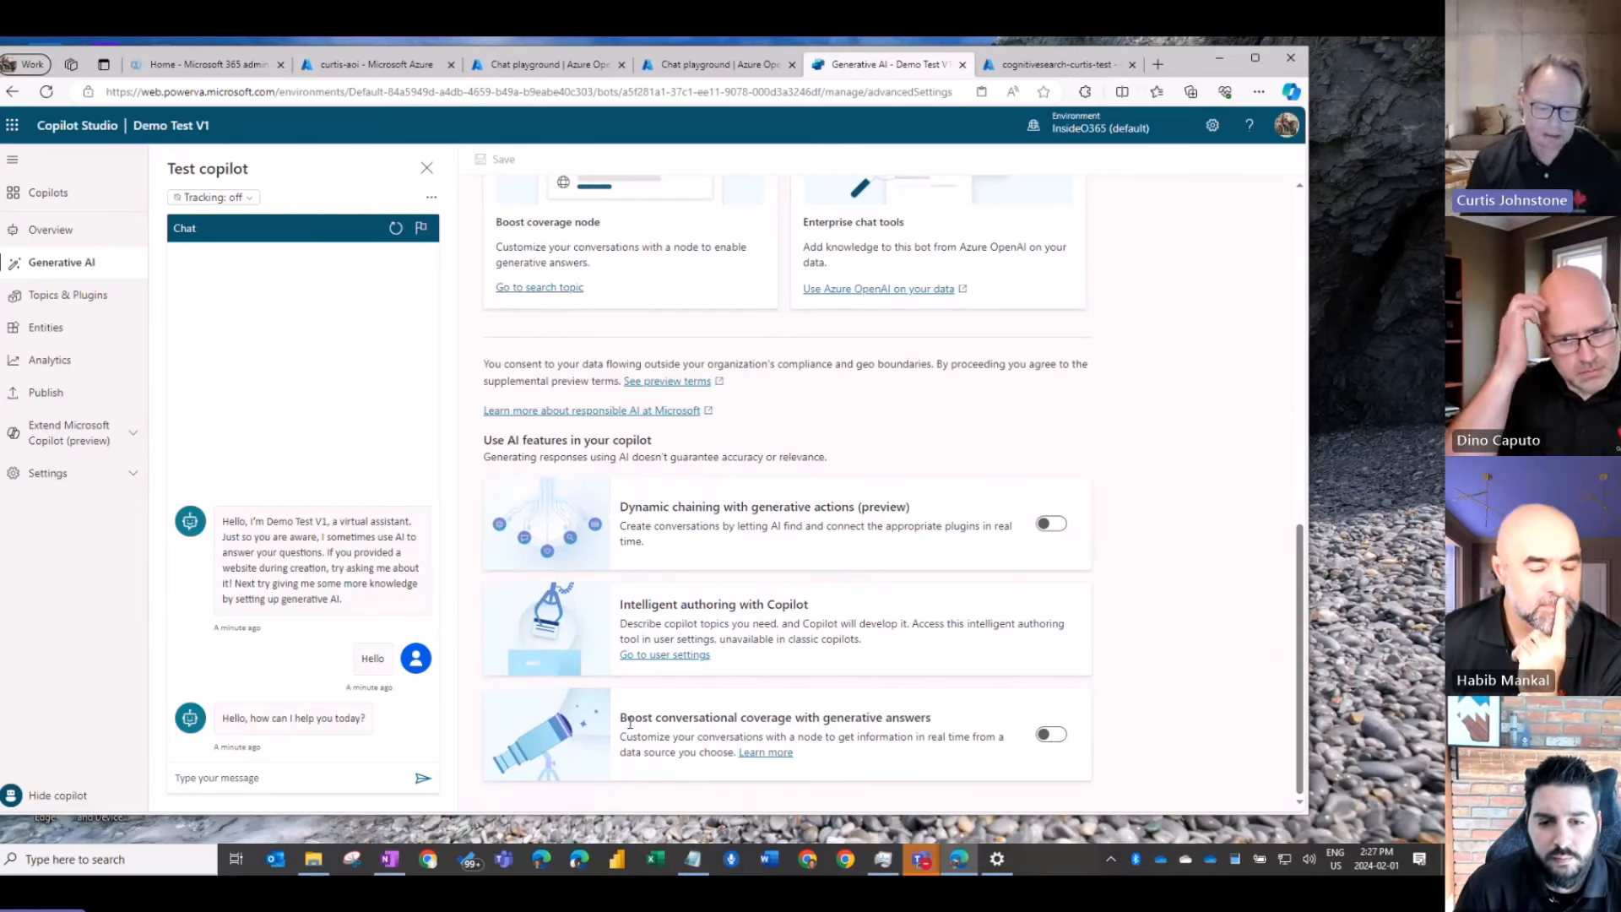
drag(621, 718, 788, 713)
click(820, 731)
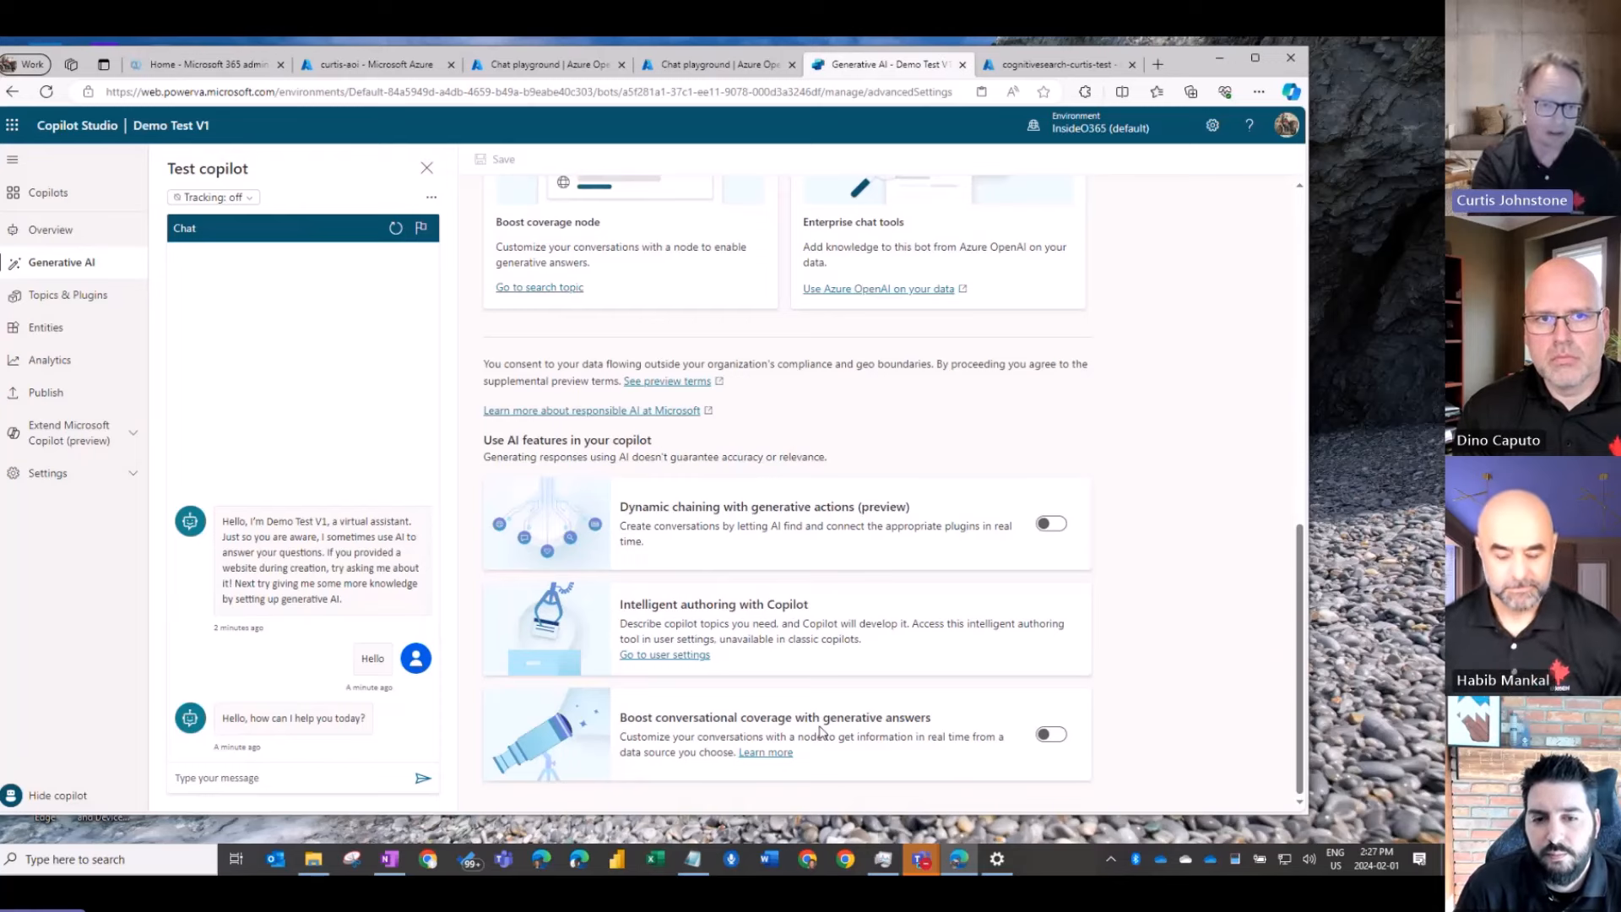
click(1055, 735)
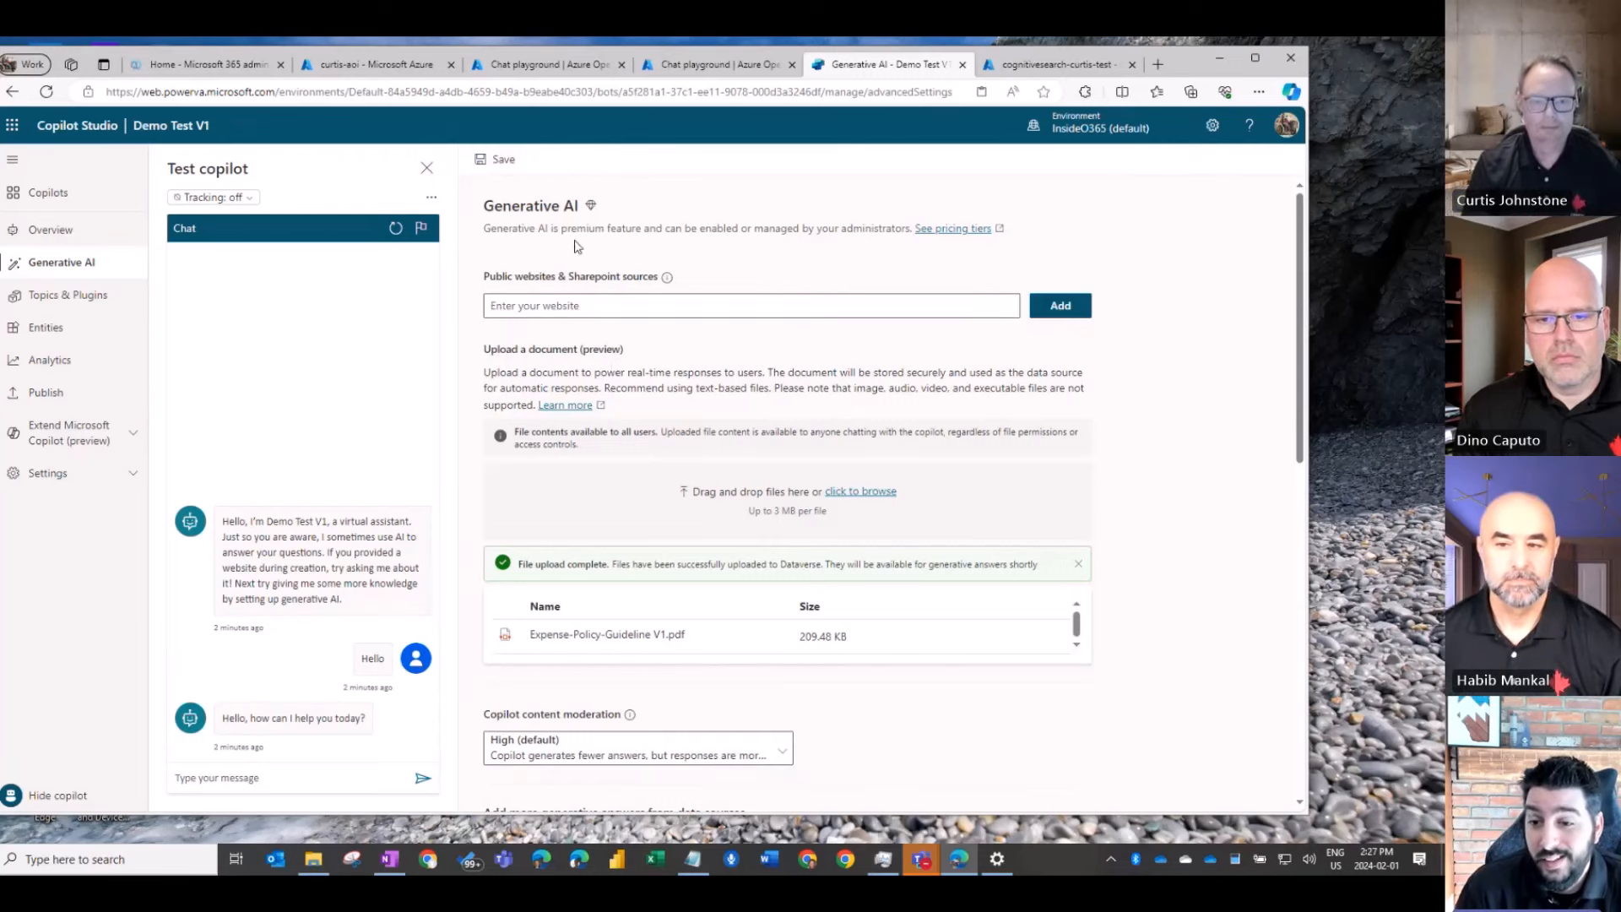
click(496, 159)
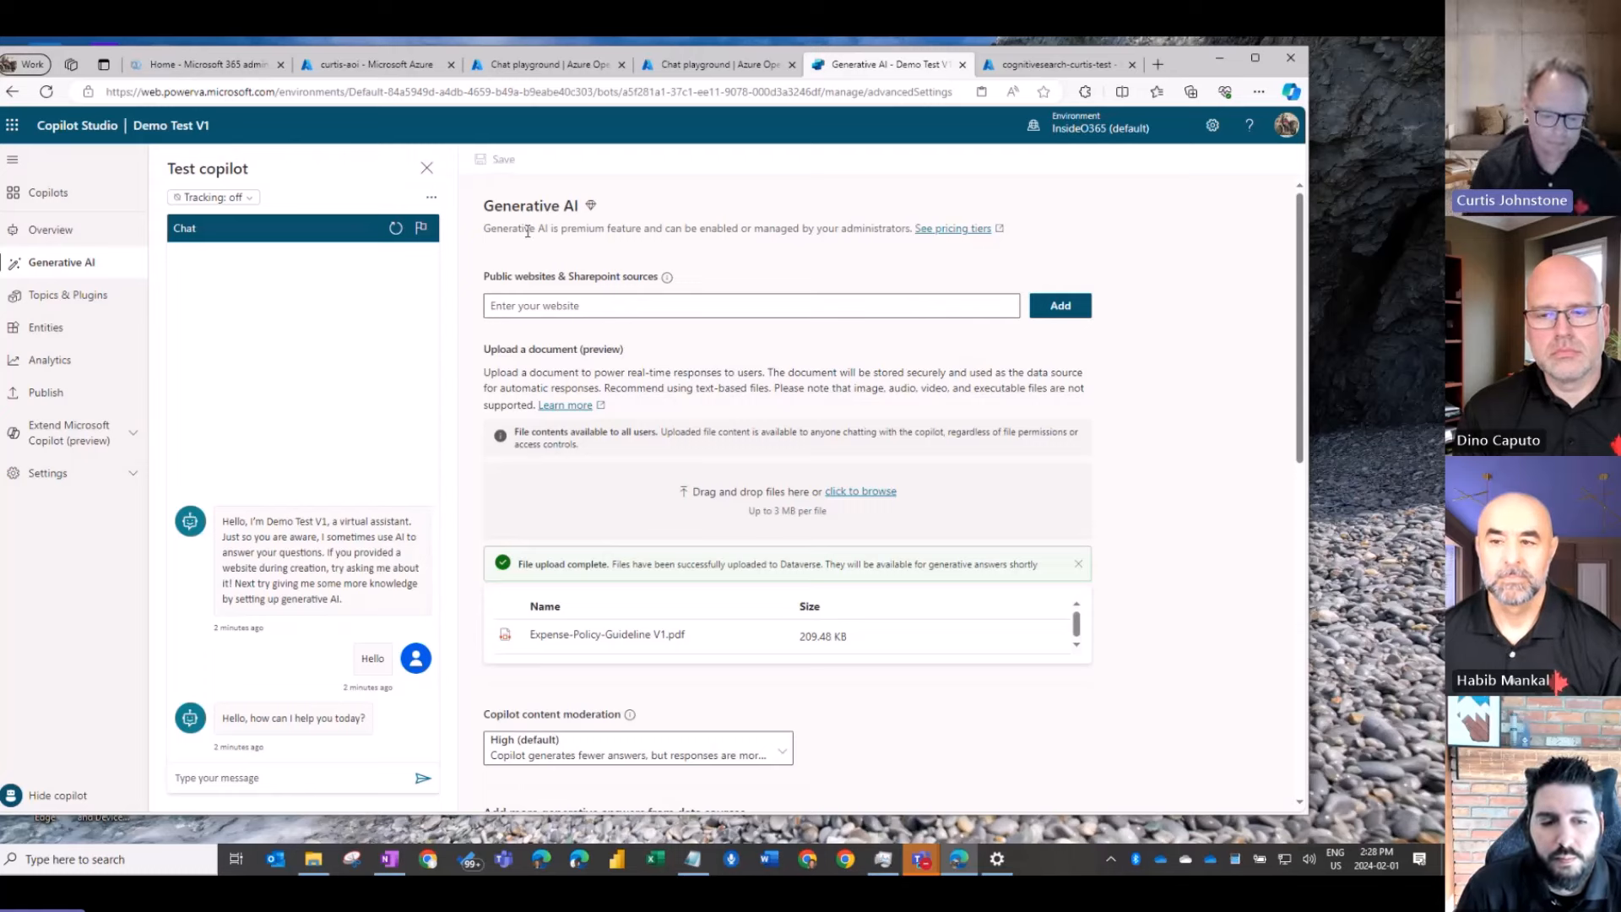
Check the generative answers setting and the uploaded expense policy document on the Generative AI page.
scroll(1005, 700, down, 6)
scroll(1006, 700, down, 3)
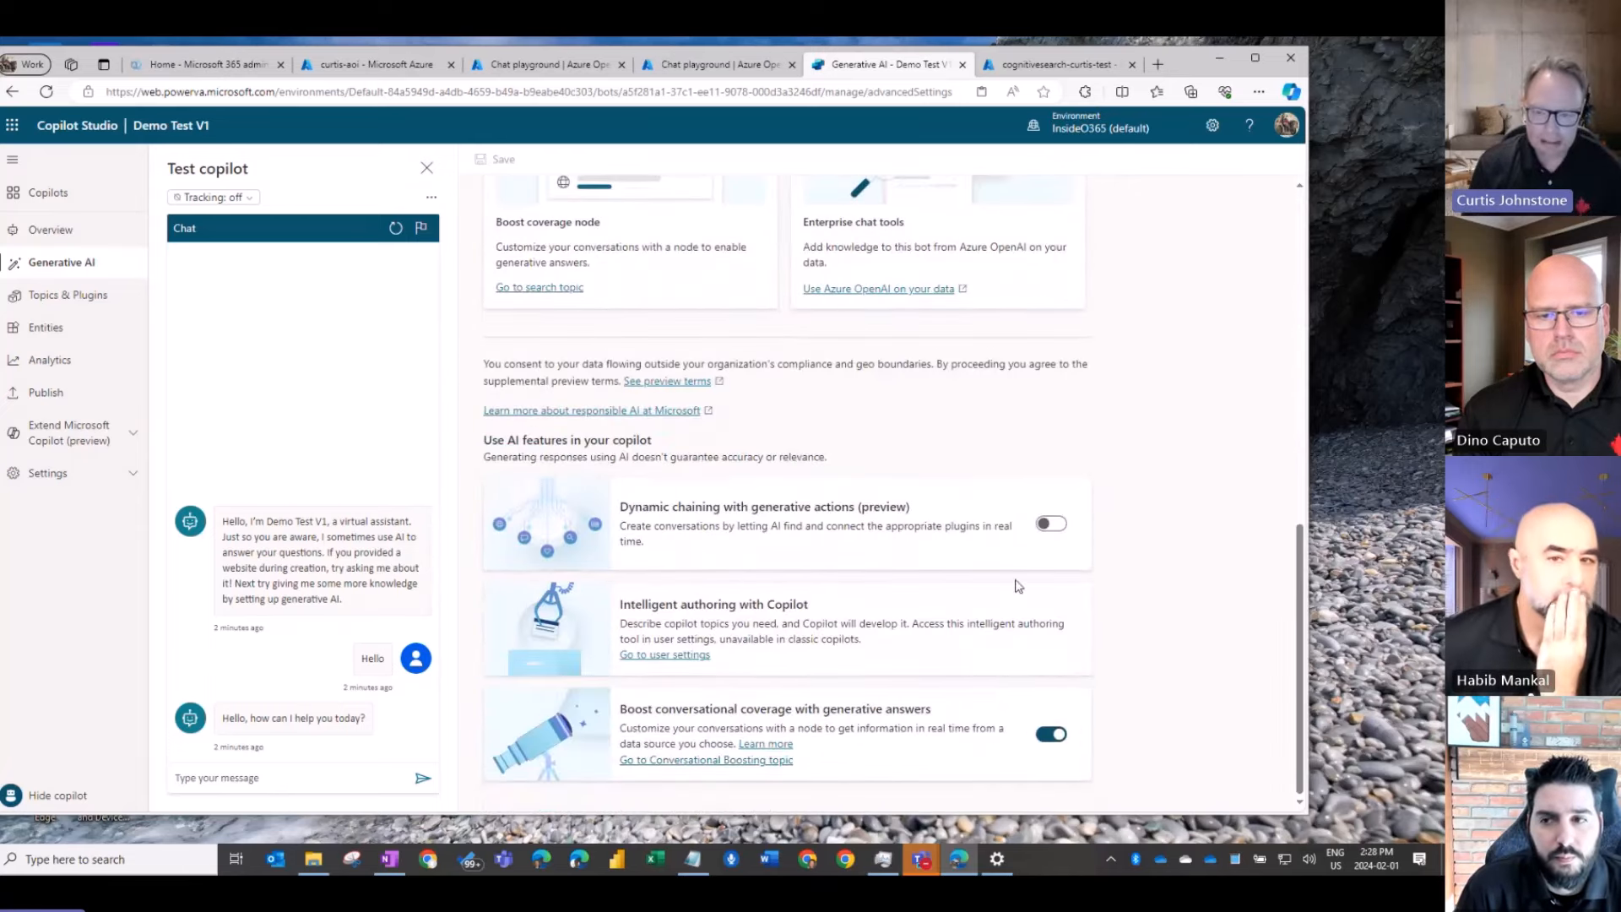
scroll(1013, 579, up, 9)
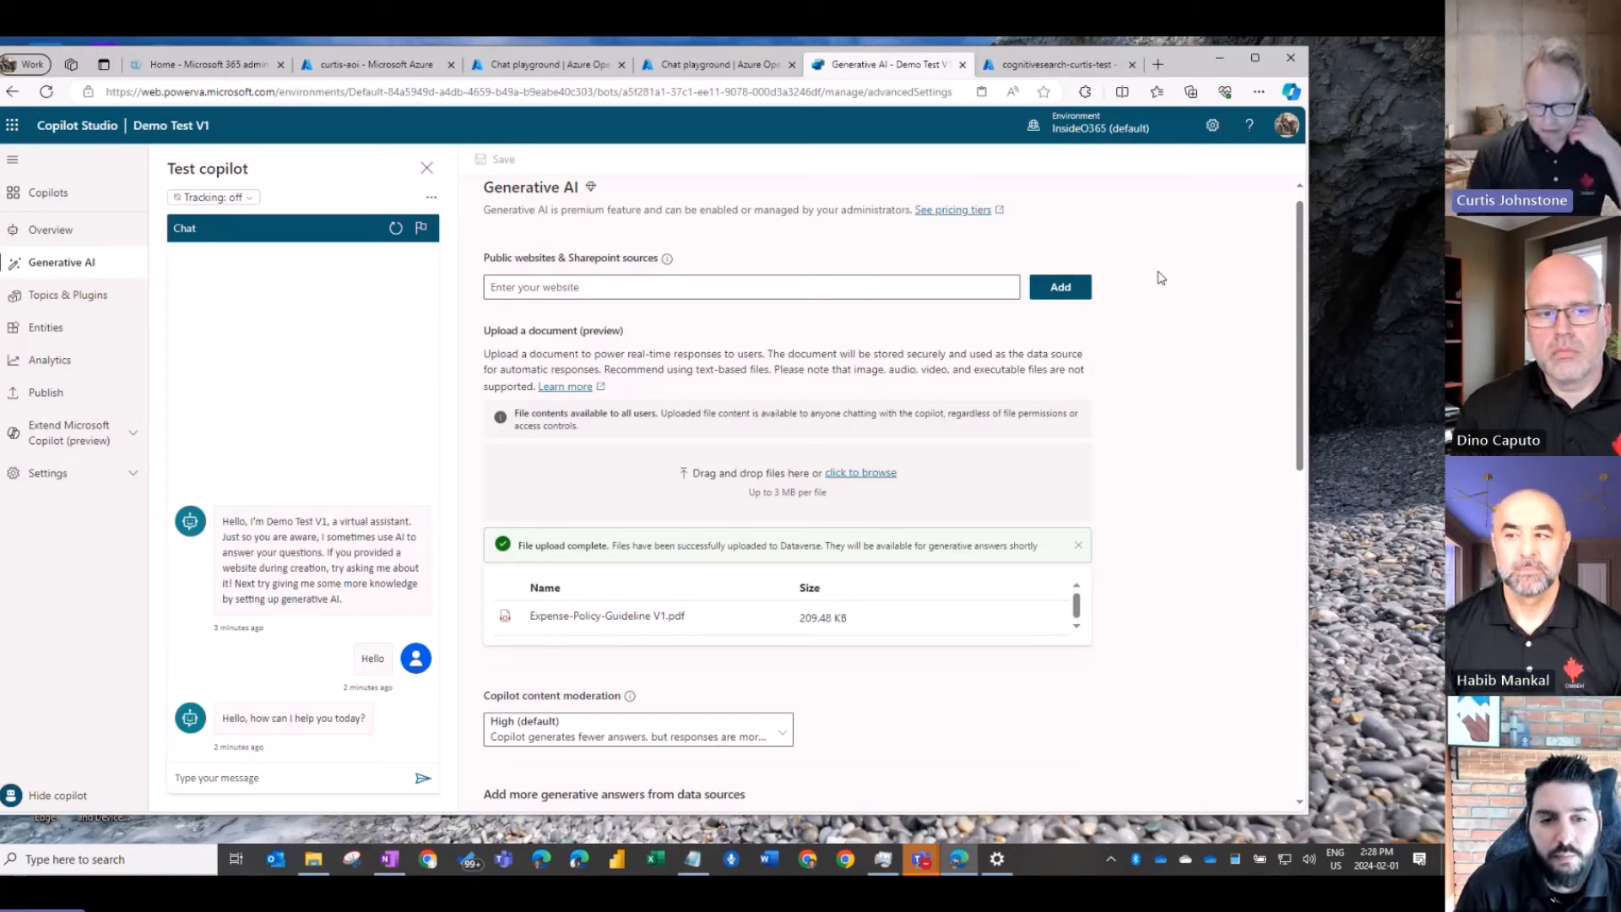
mouse_move(680, 629)
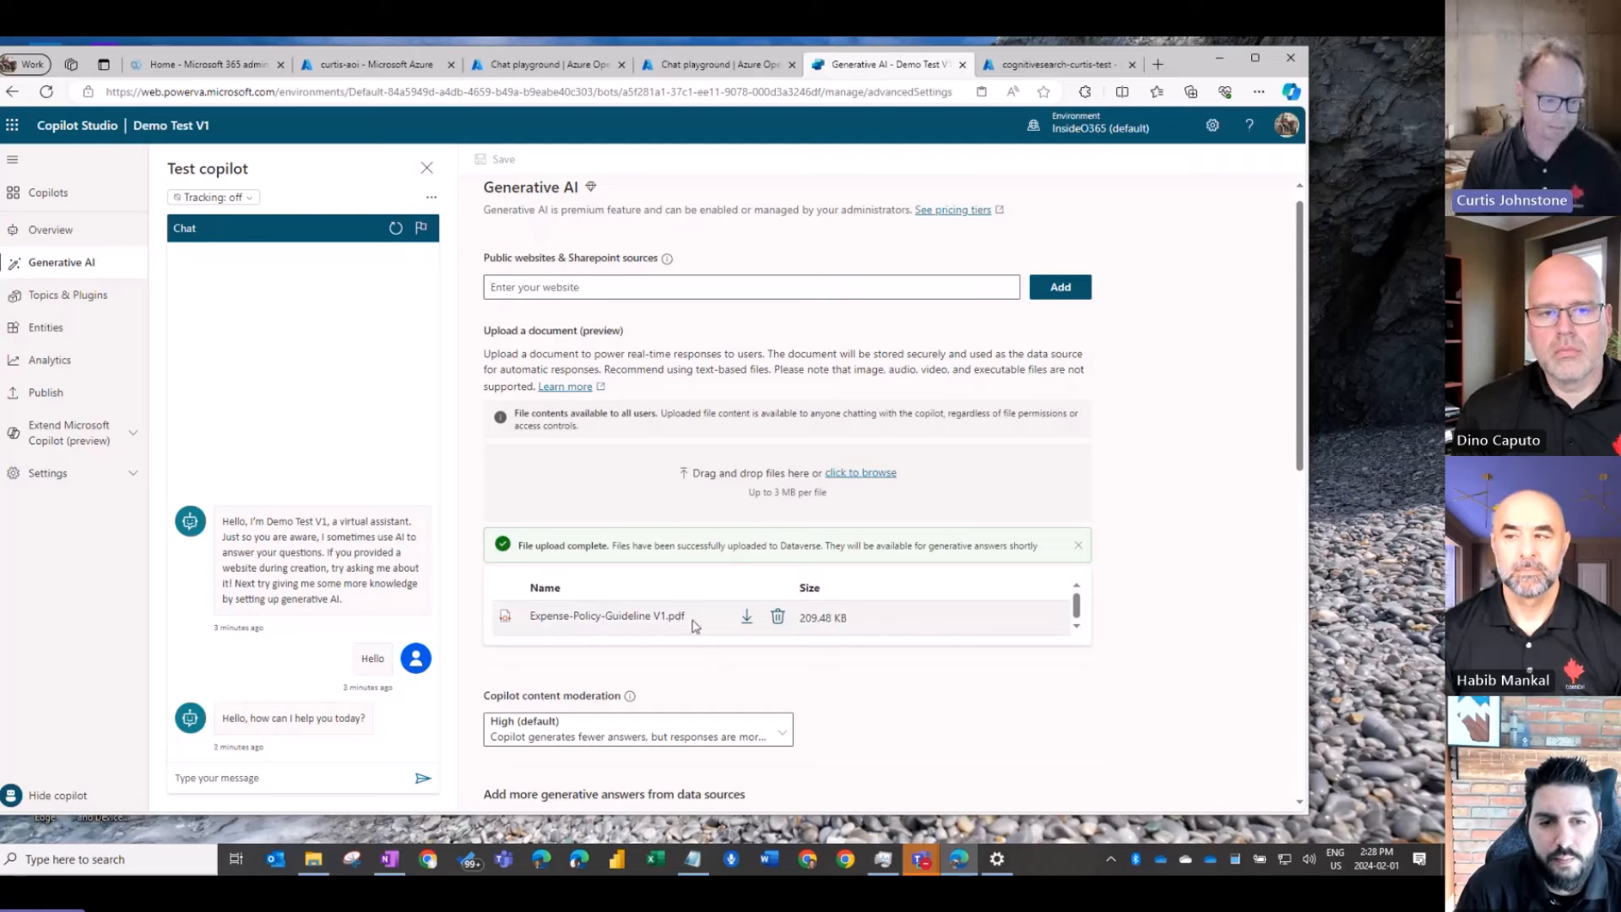
Open the Brisket Expense (Import File V2) copilot and show its Conversational boosting system topic.
click(76, 206)
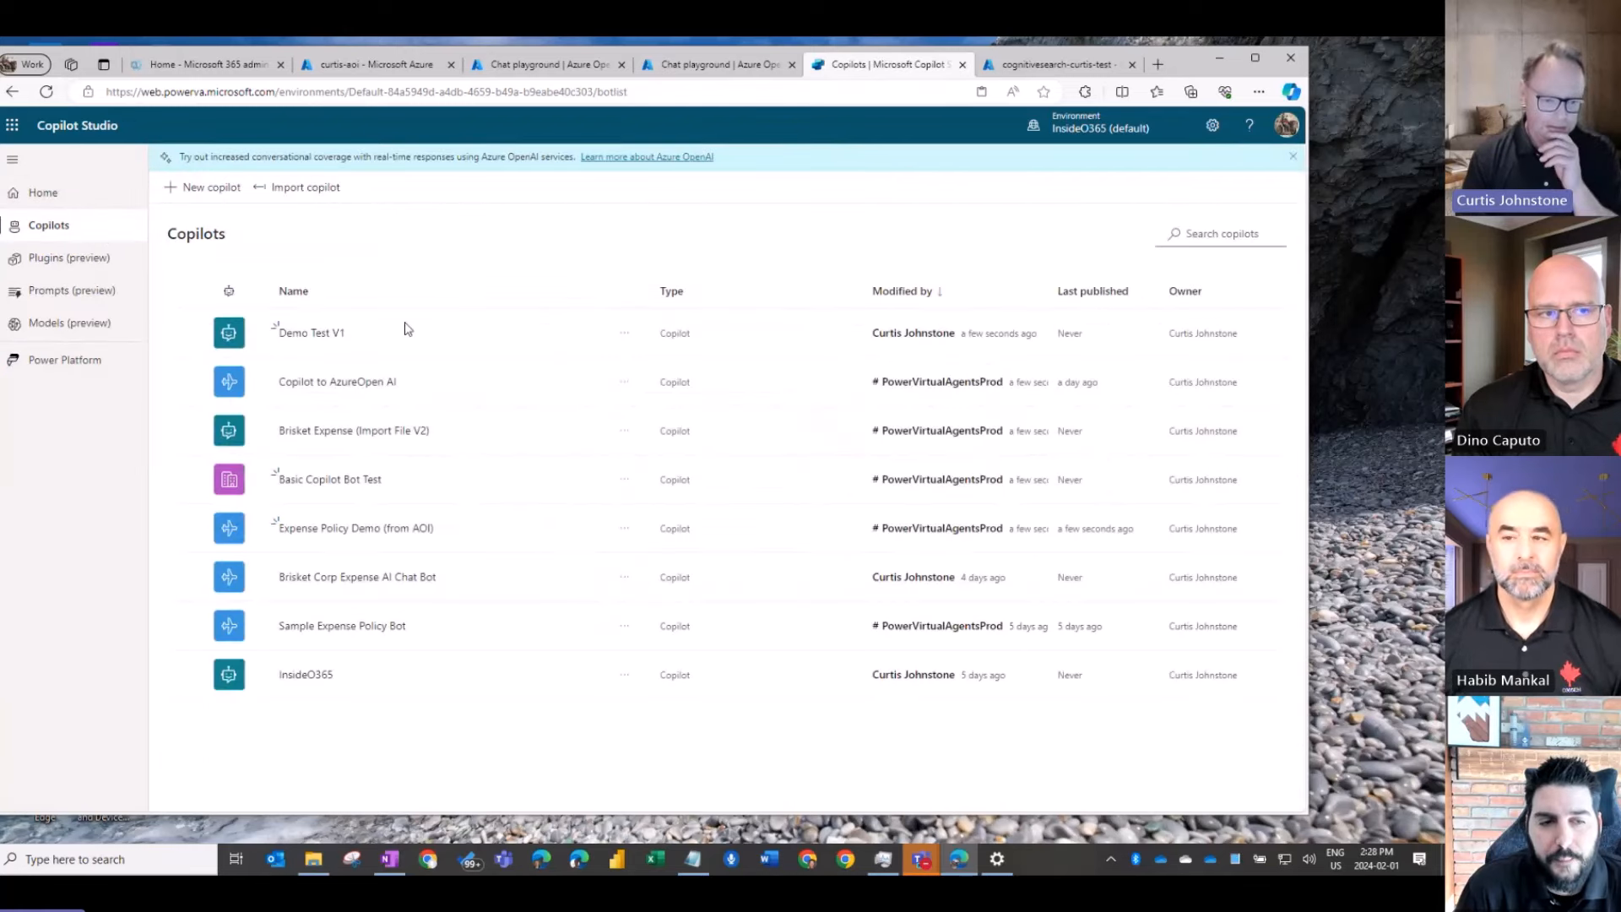
click(353, 431)
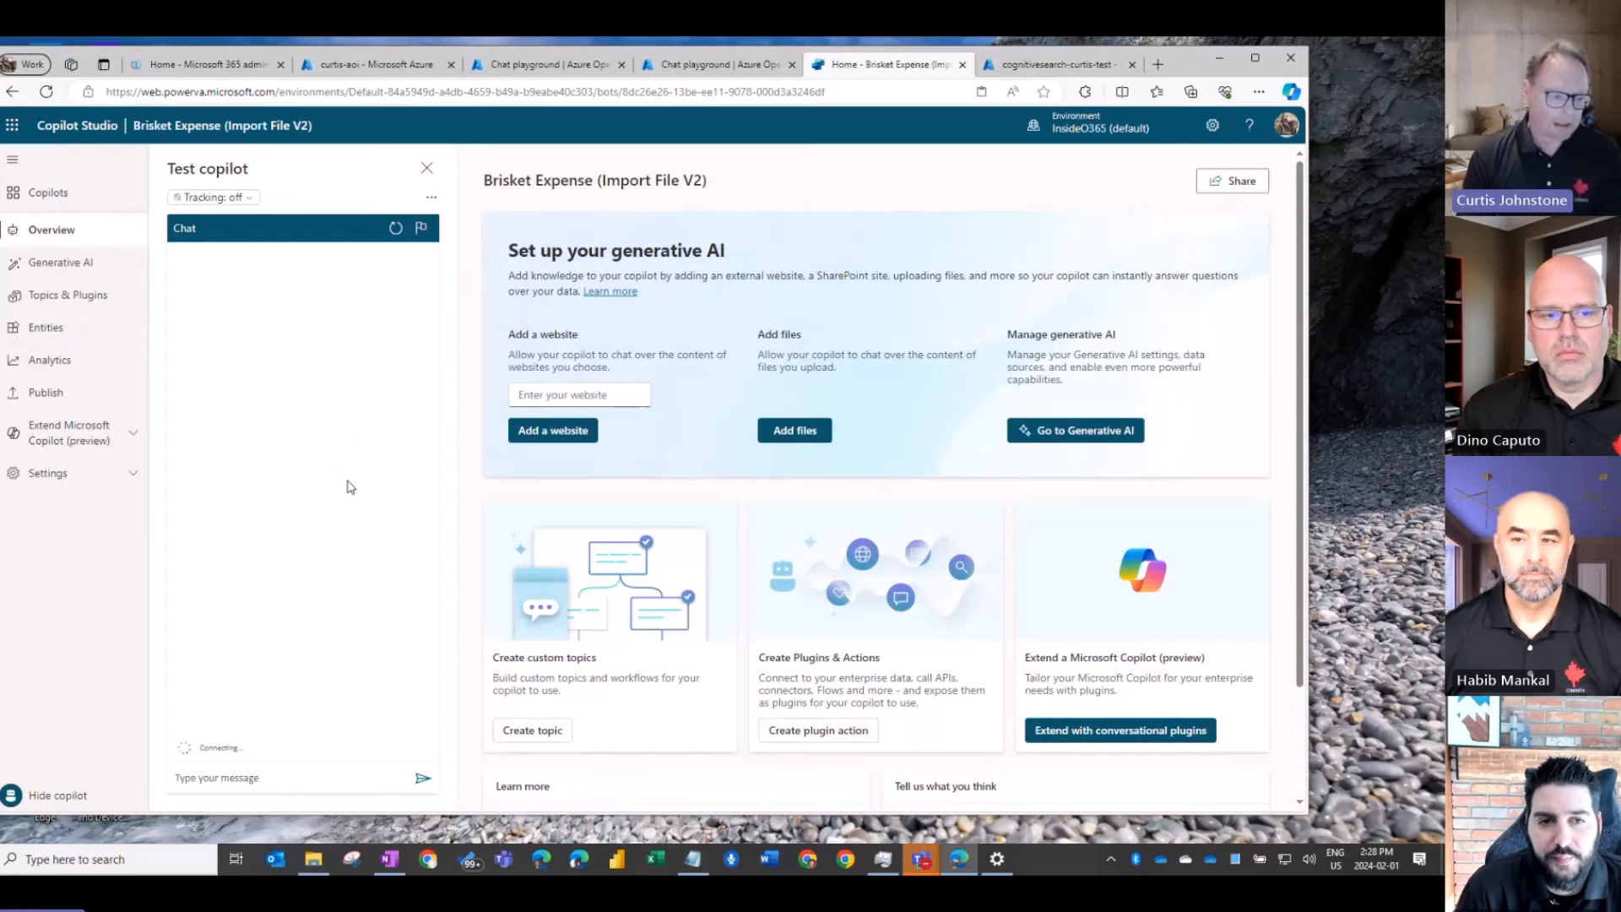
click(39, 299)
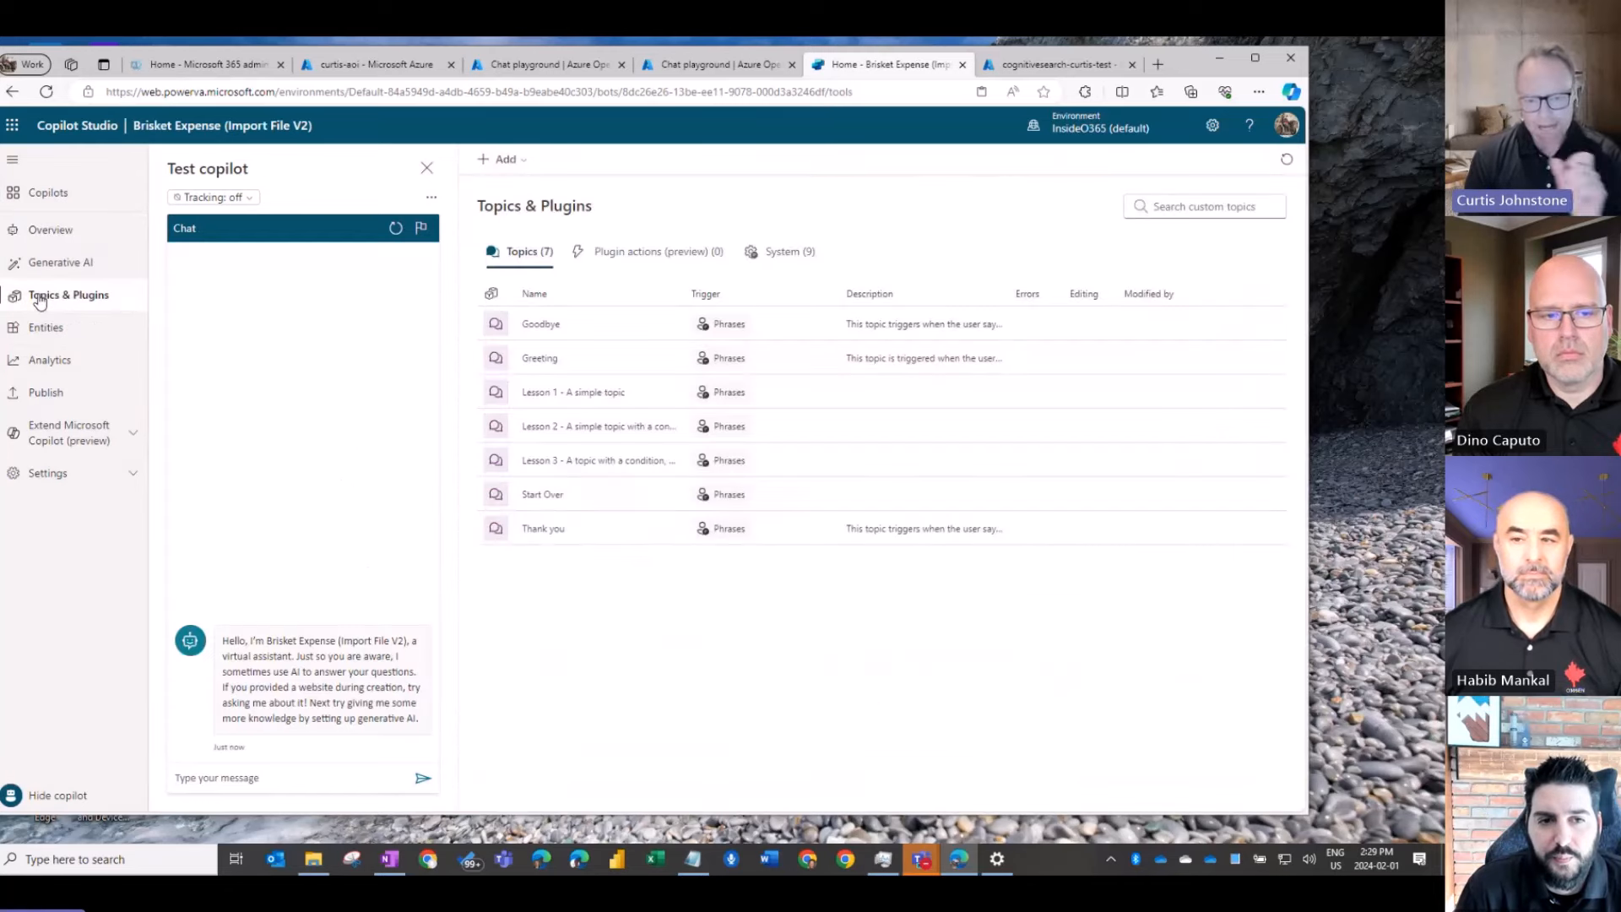
click(783, 254)
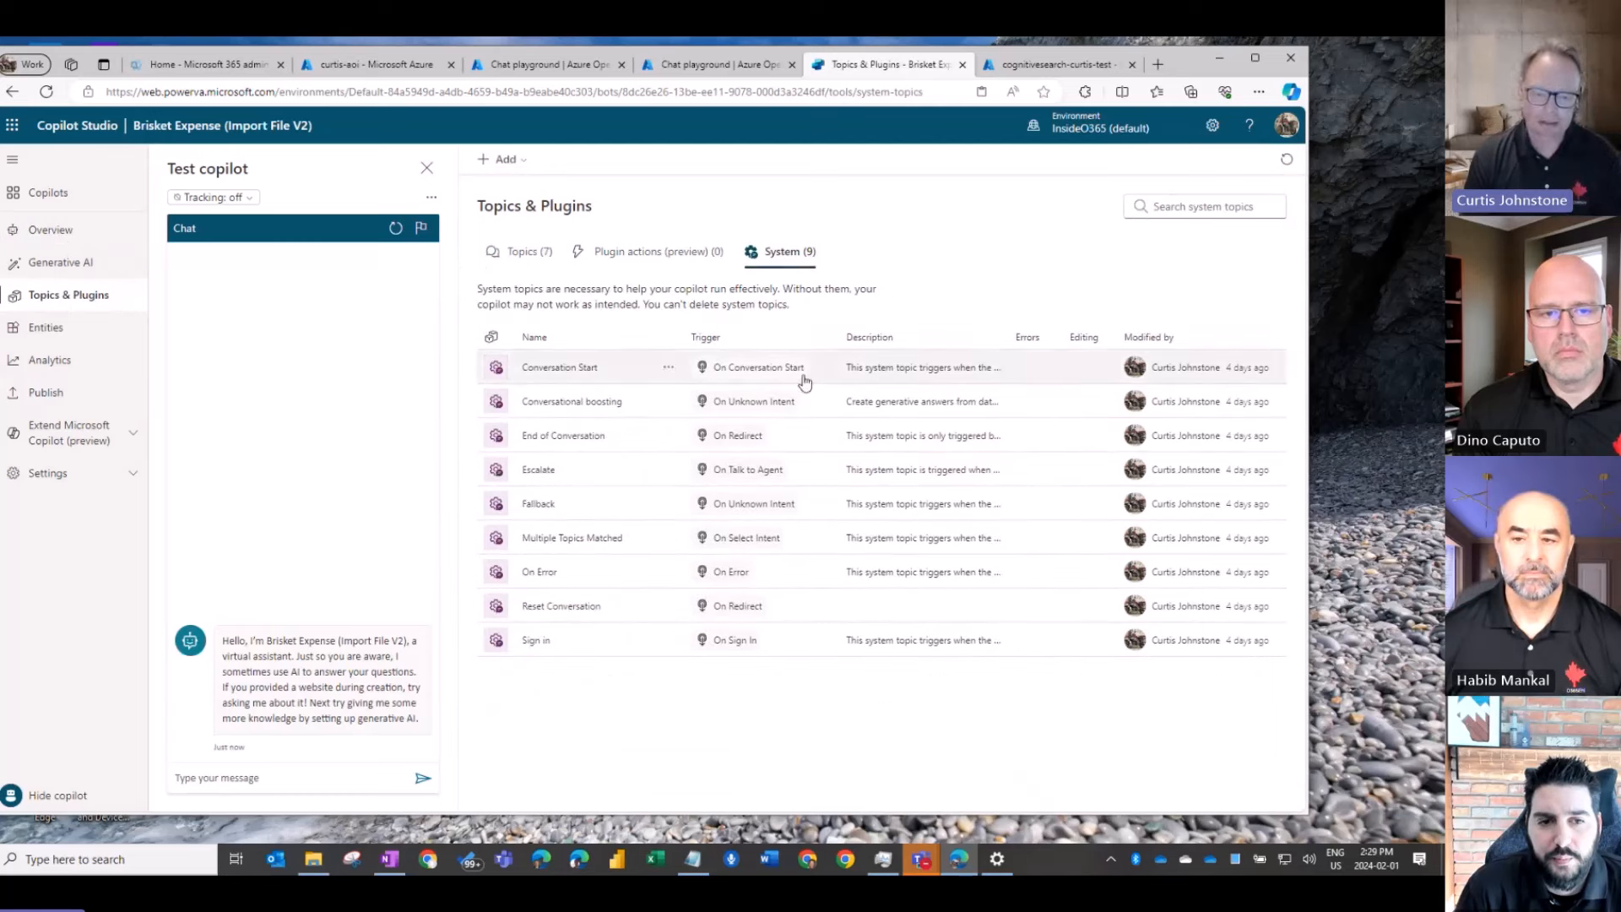
click(592, 410)
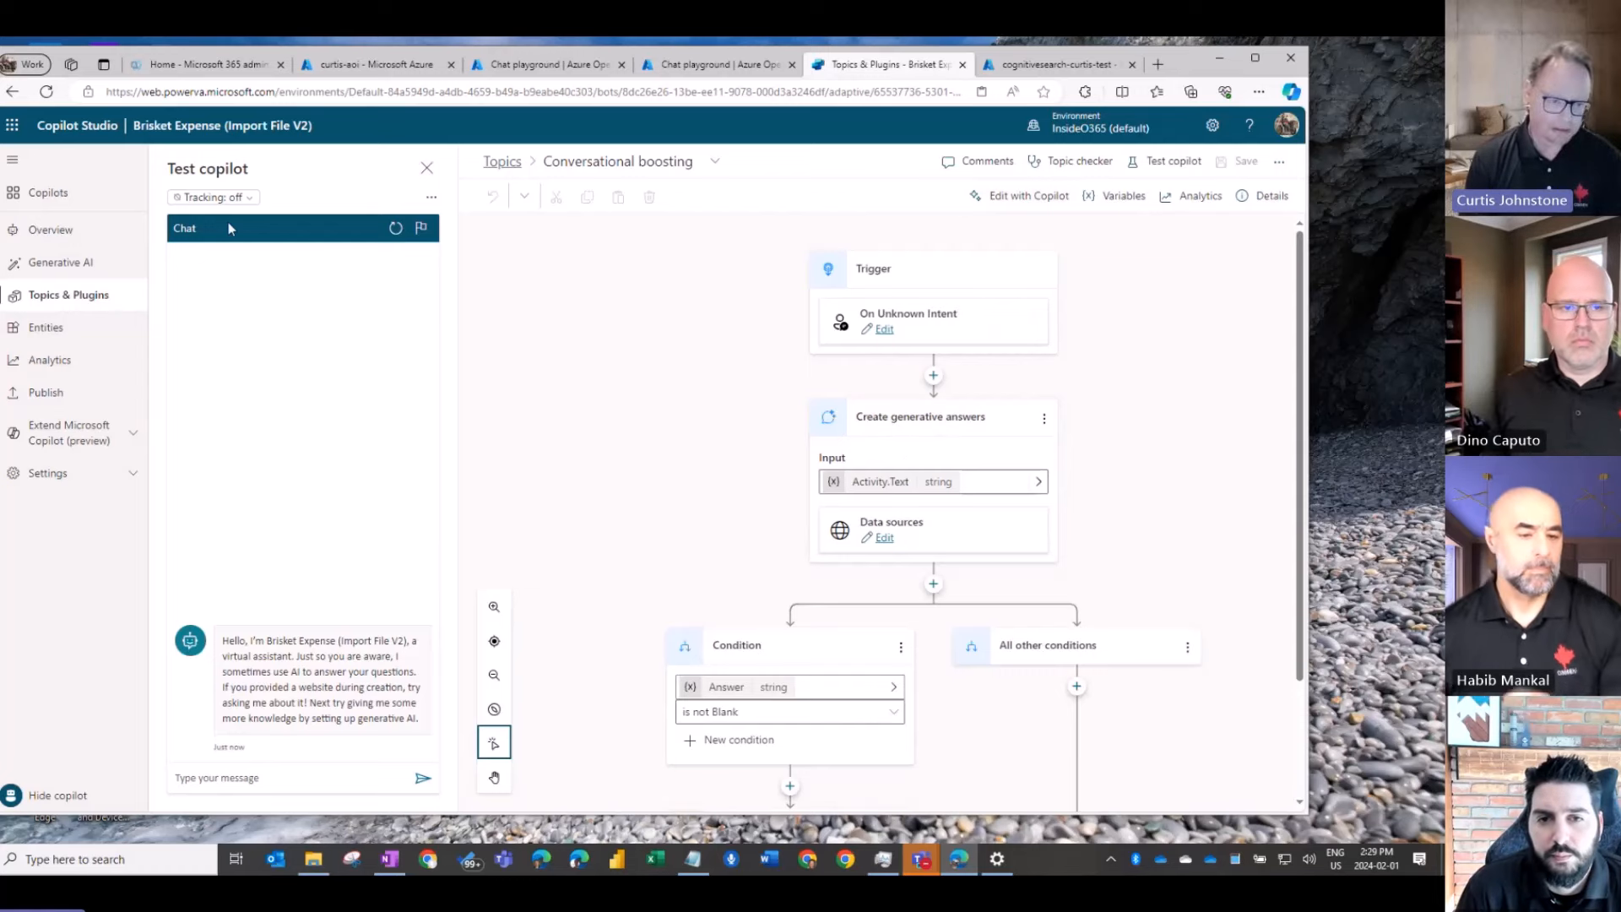
Ask the test copilot "Hi, what type of expenses are covered?".
click(284, 778)
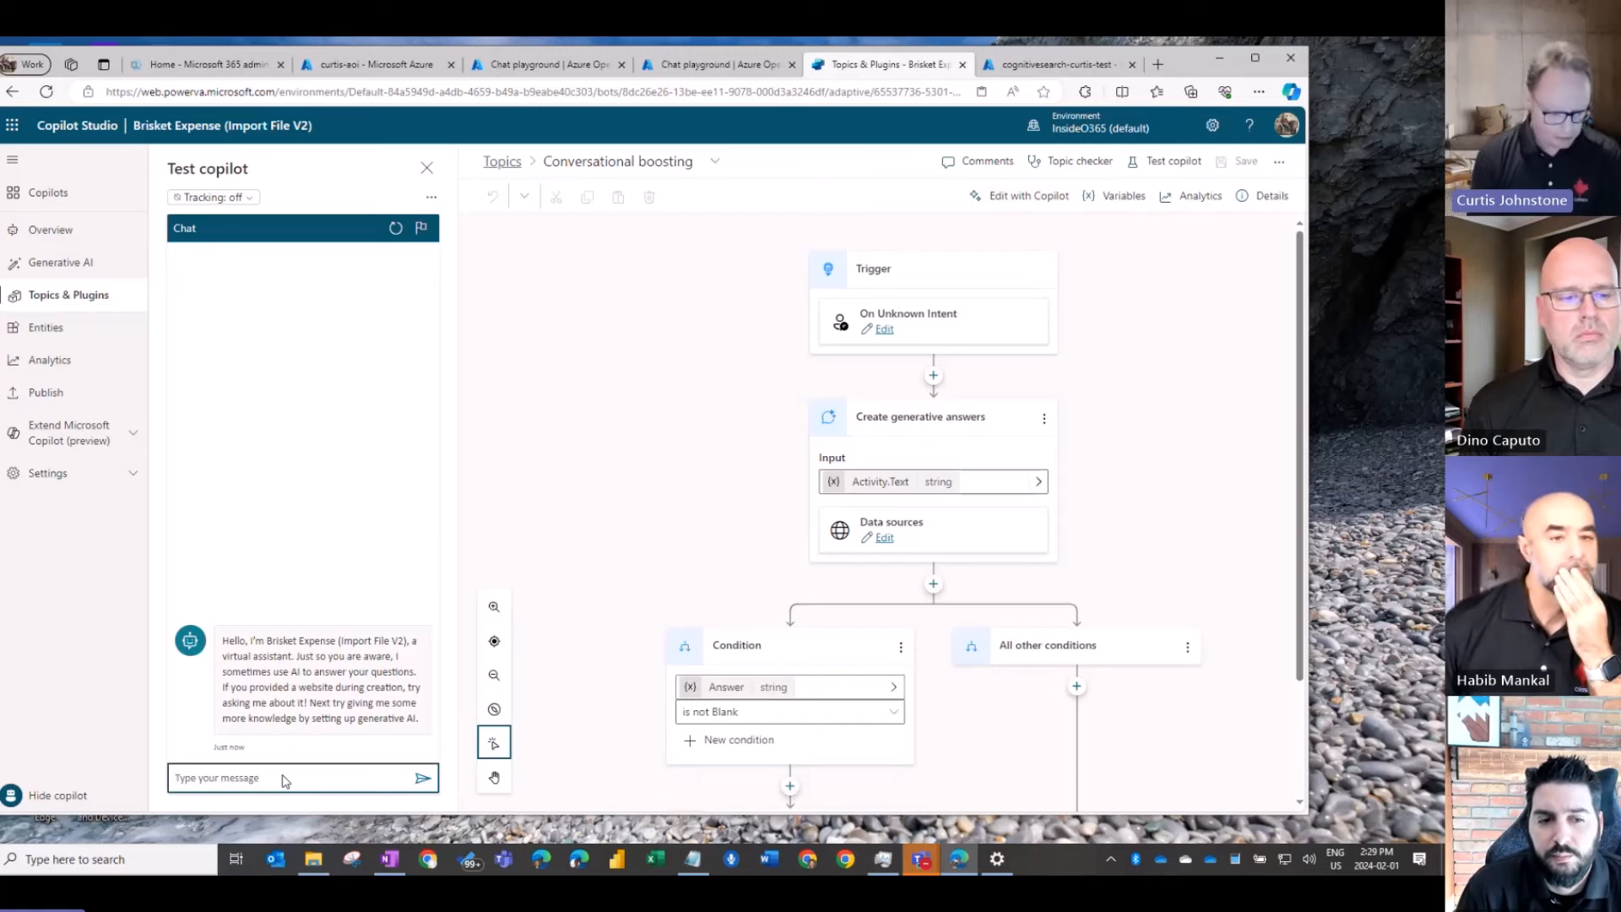
text(Hi, wh)
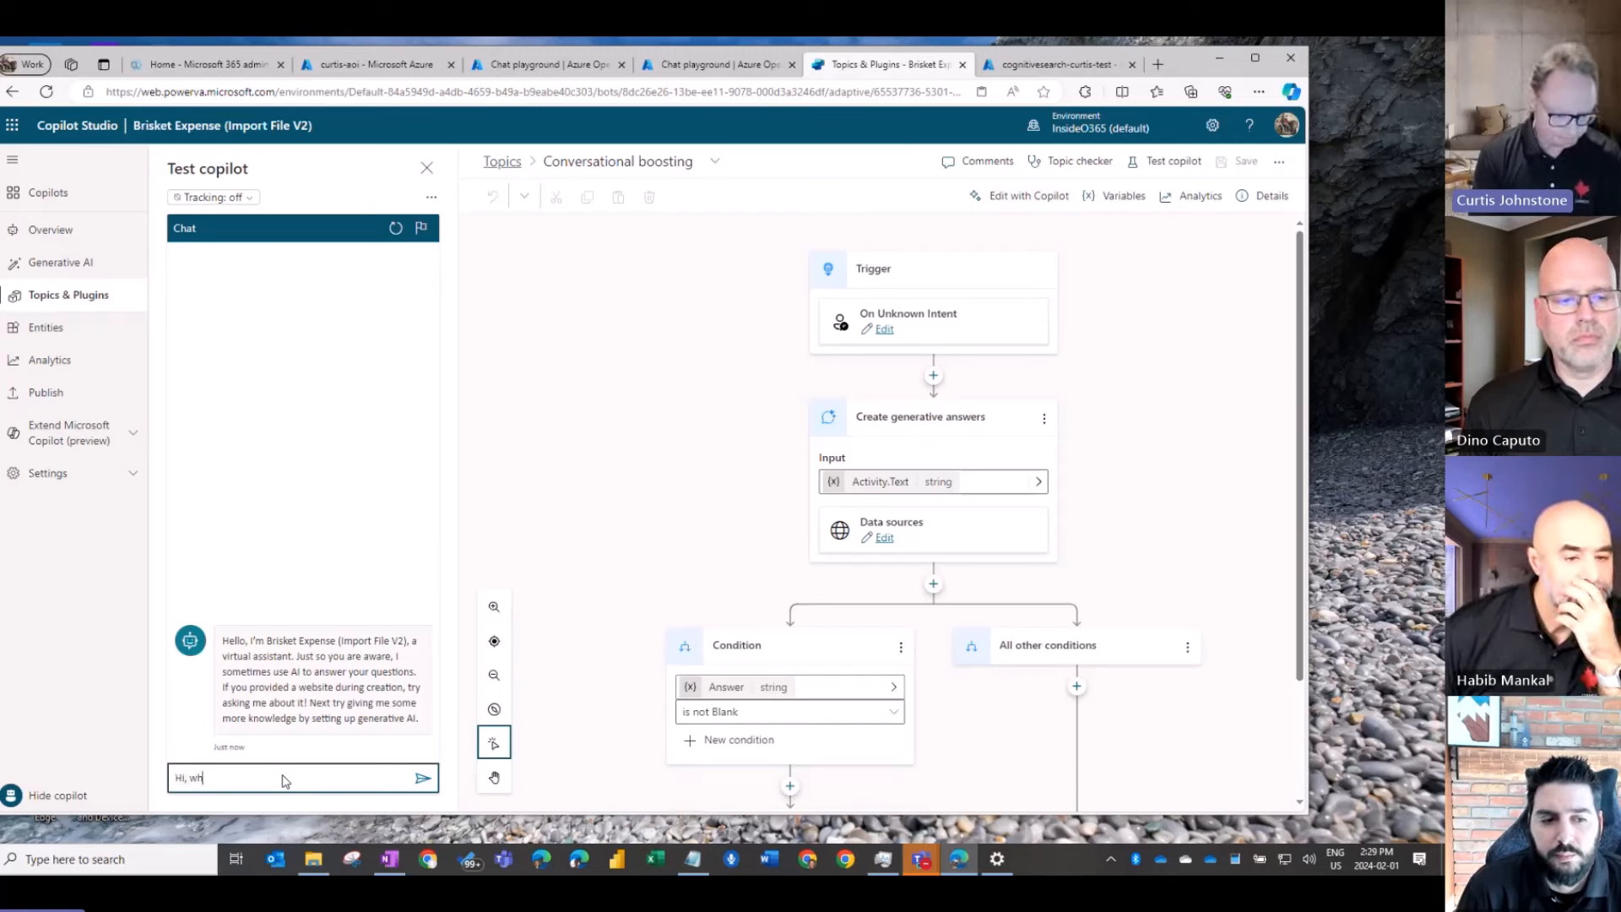
text(at type of expenses are)
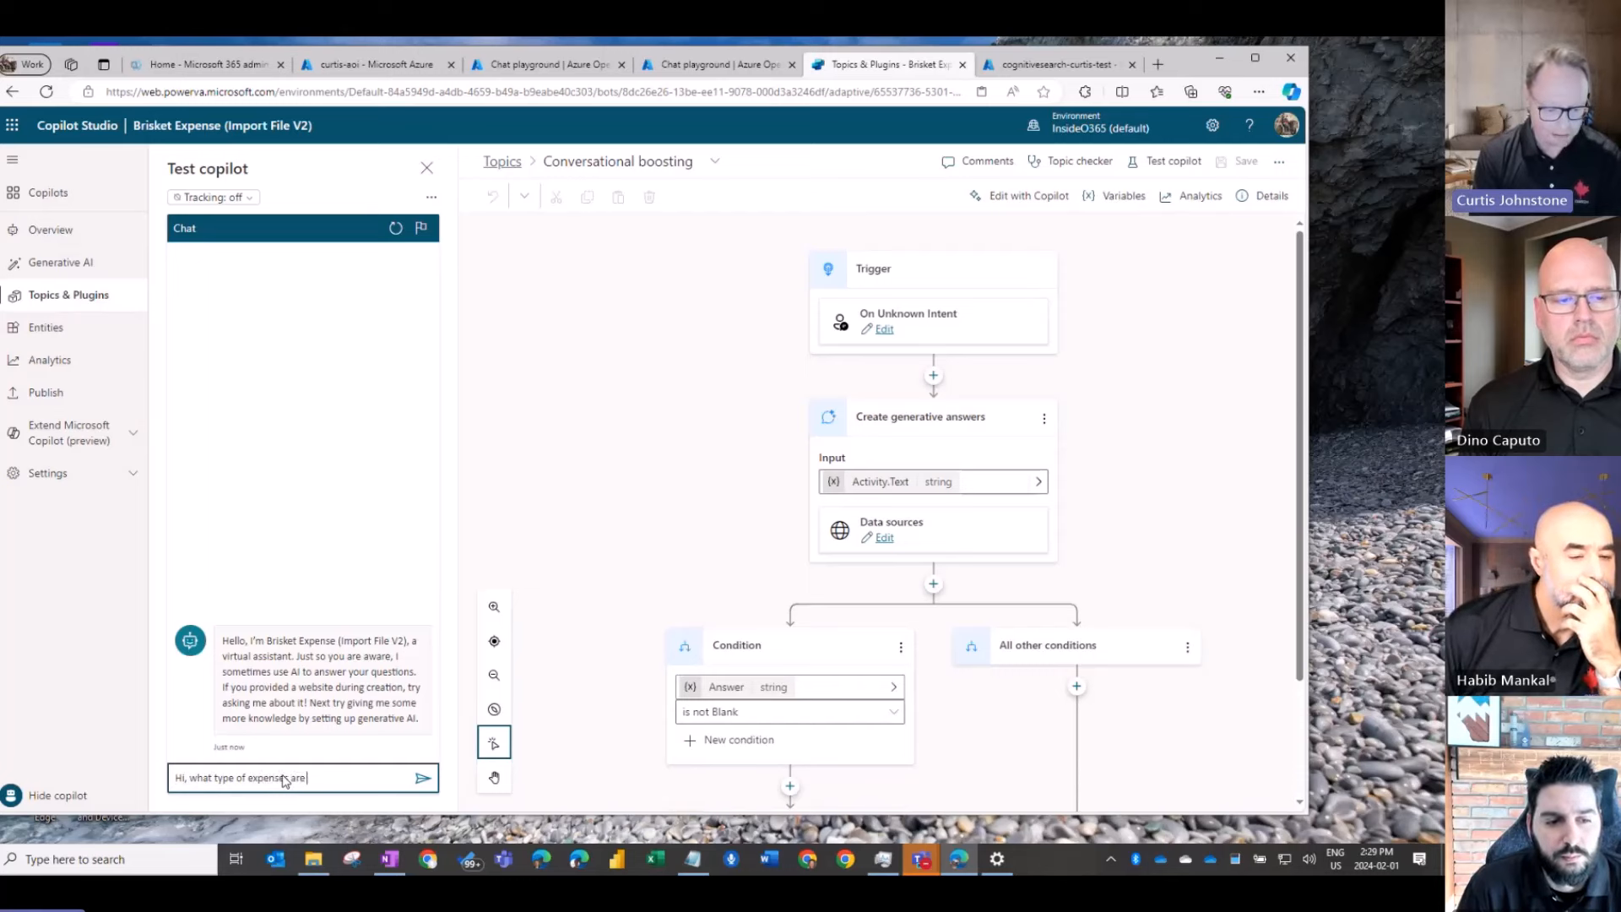
text( covered?)
key(Return)
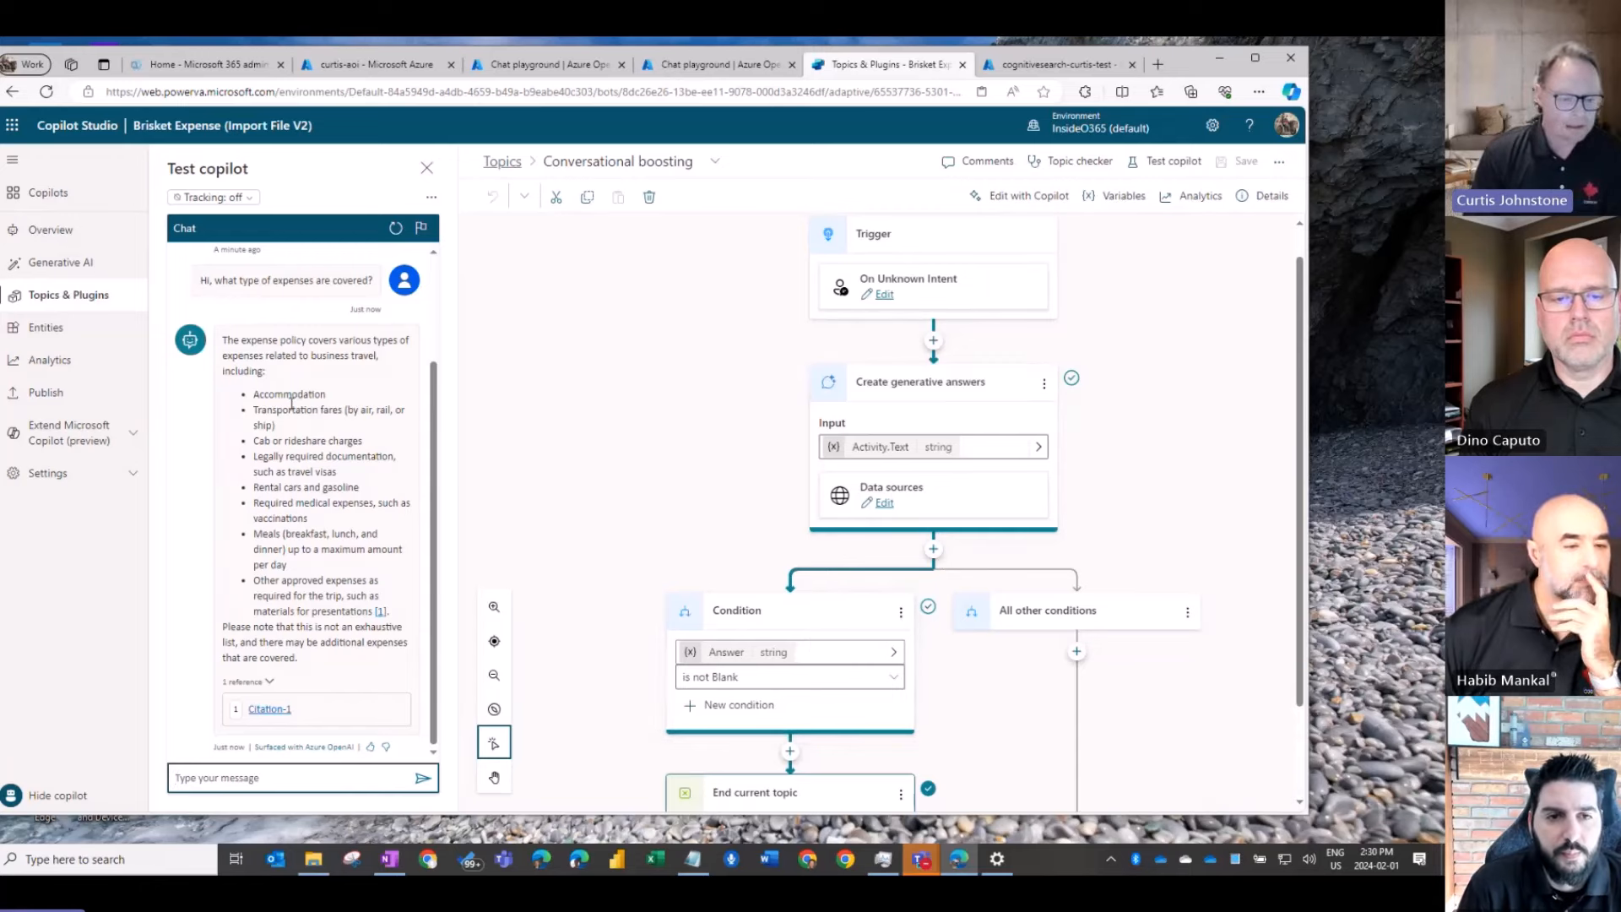
Review the topic flow and the covered-expenses answer, read its cited source text, and close the citation.
scroll(667, 414, down, 2)
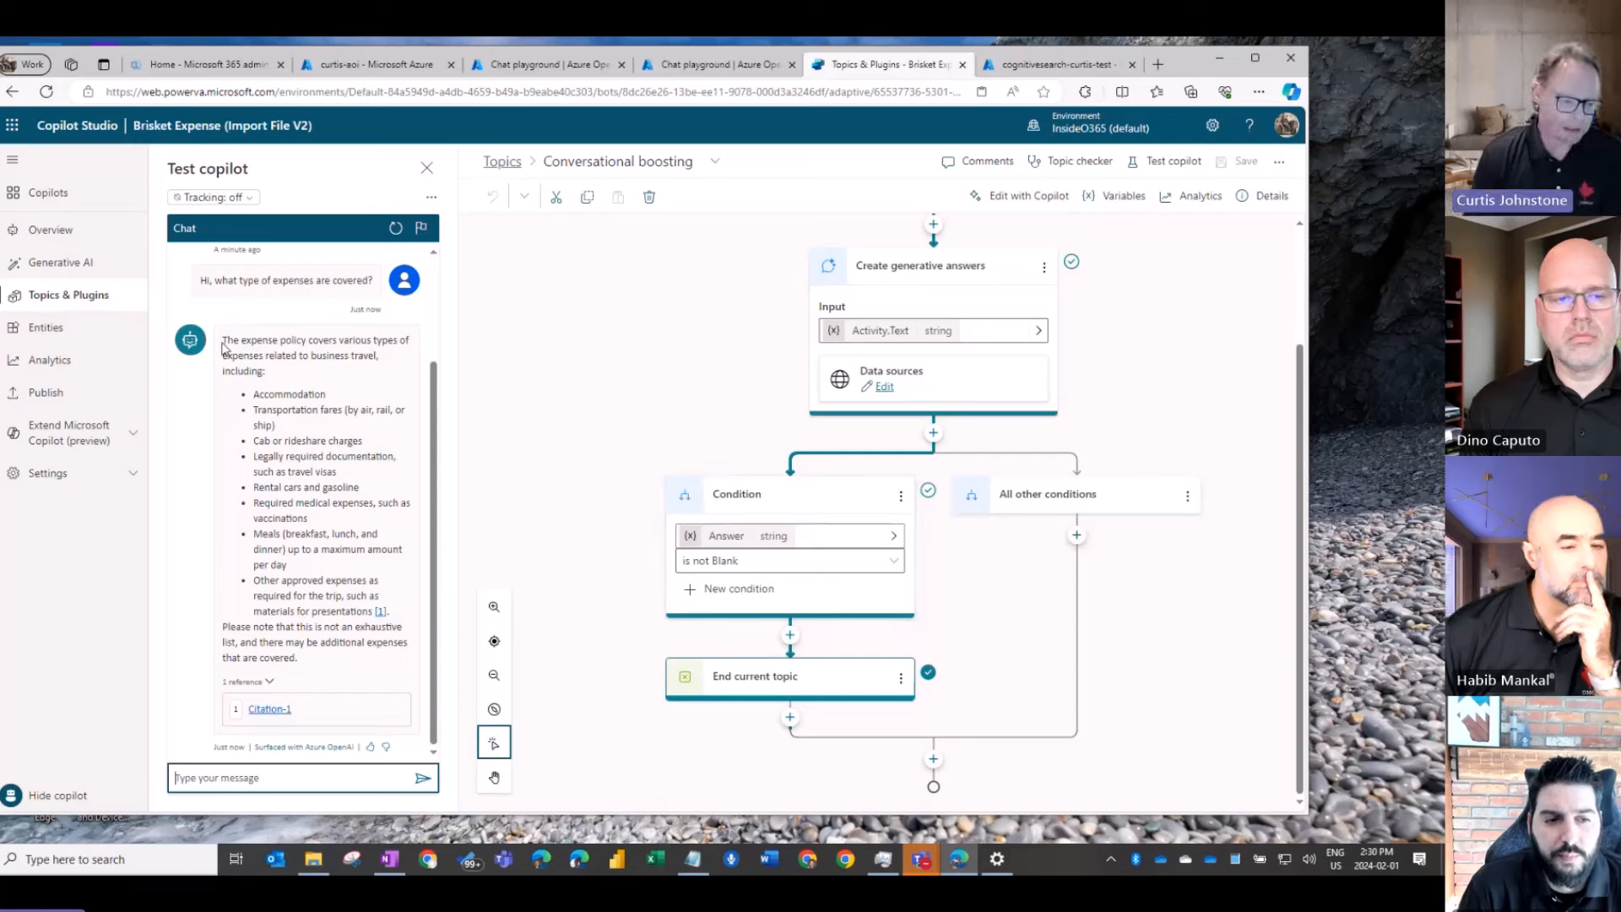
drag(226, 340, 289, 393)
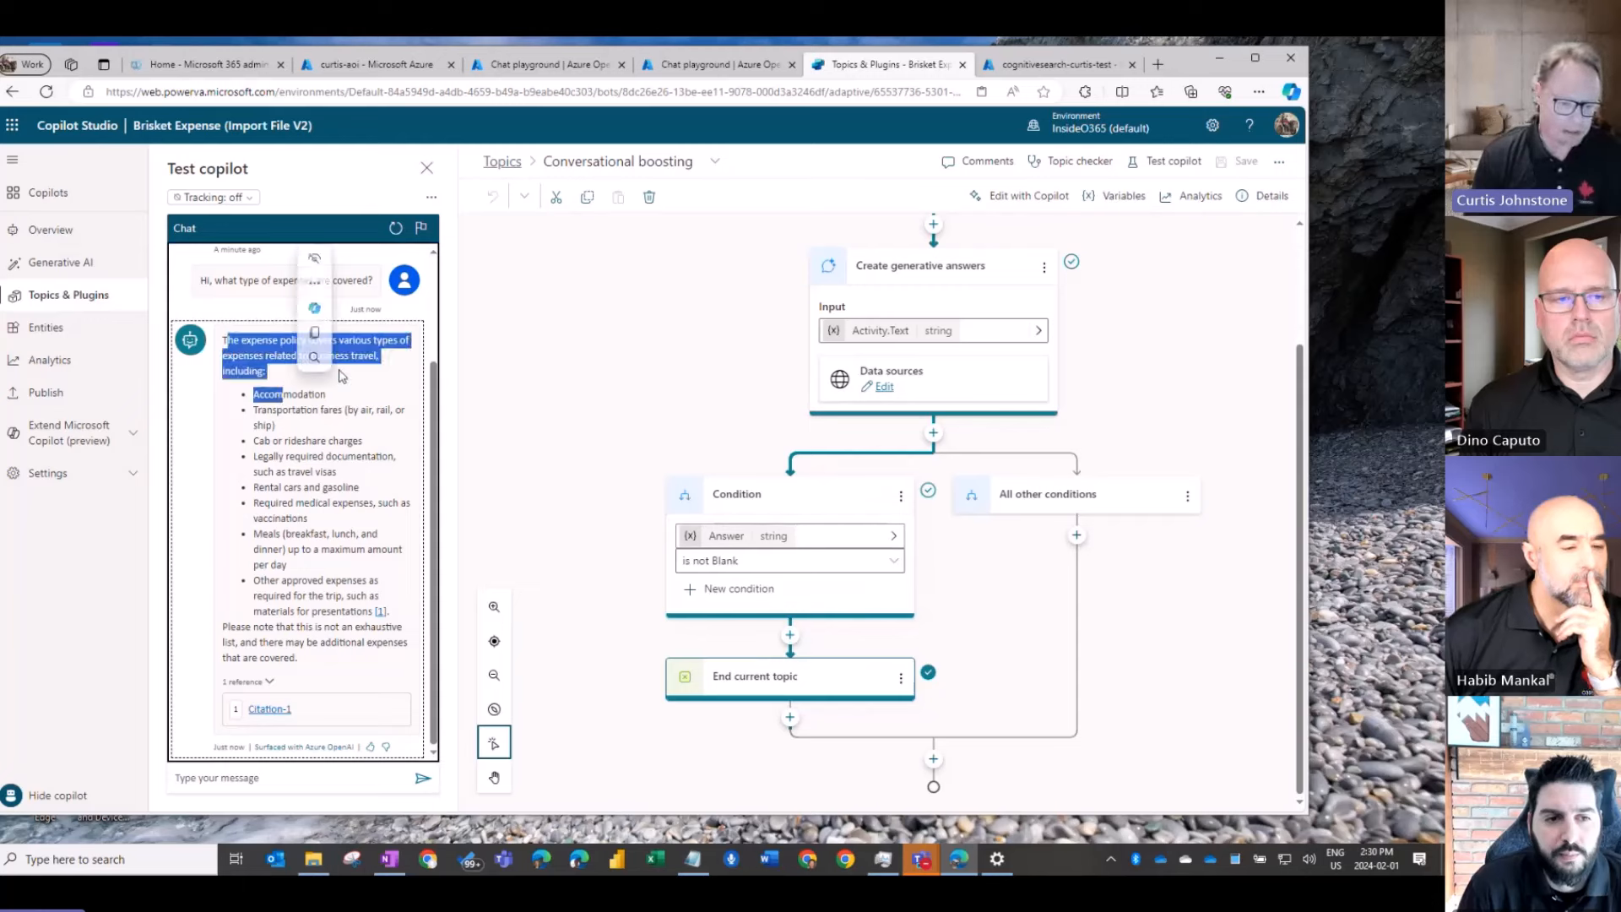
click(388, 363)
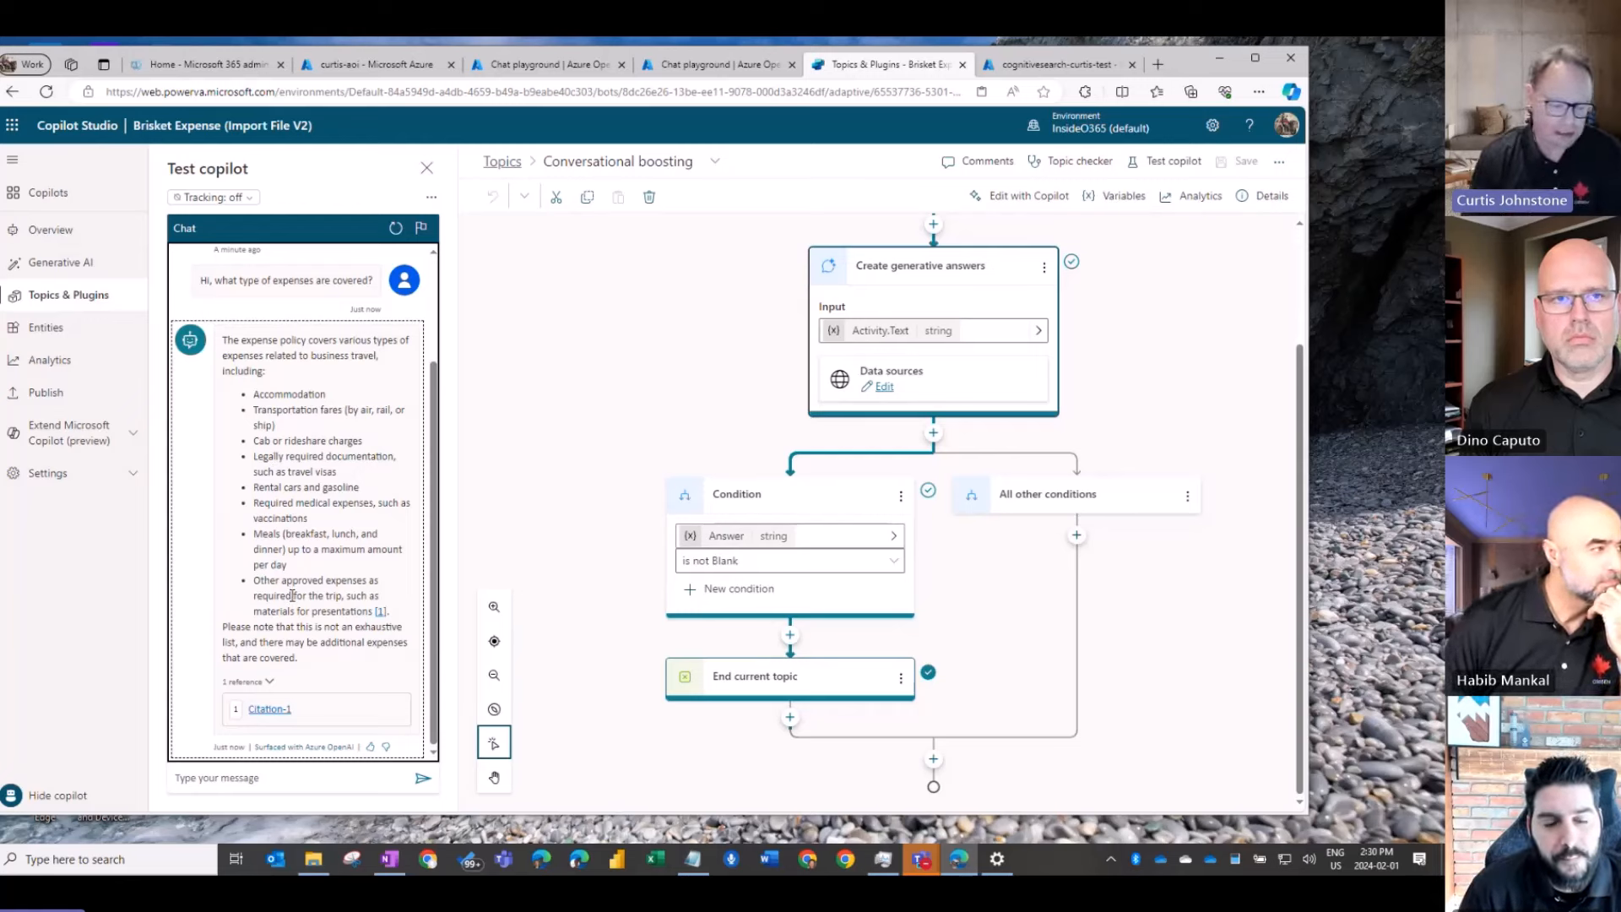
click(266, 710)
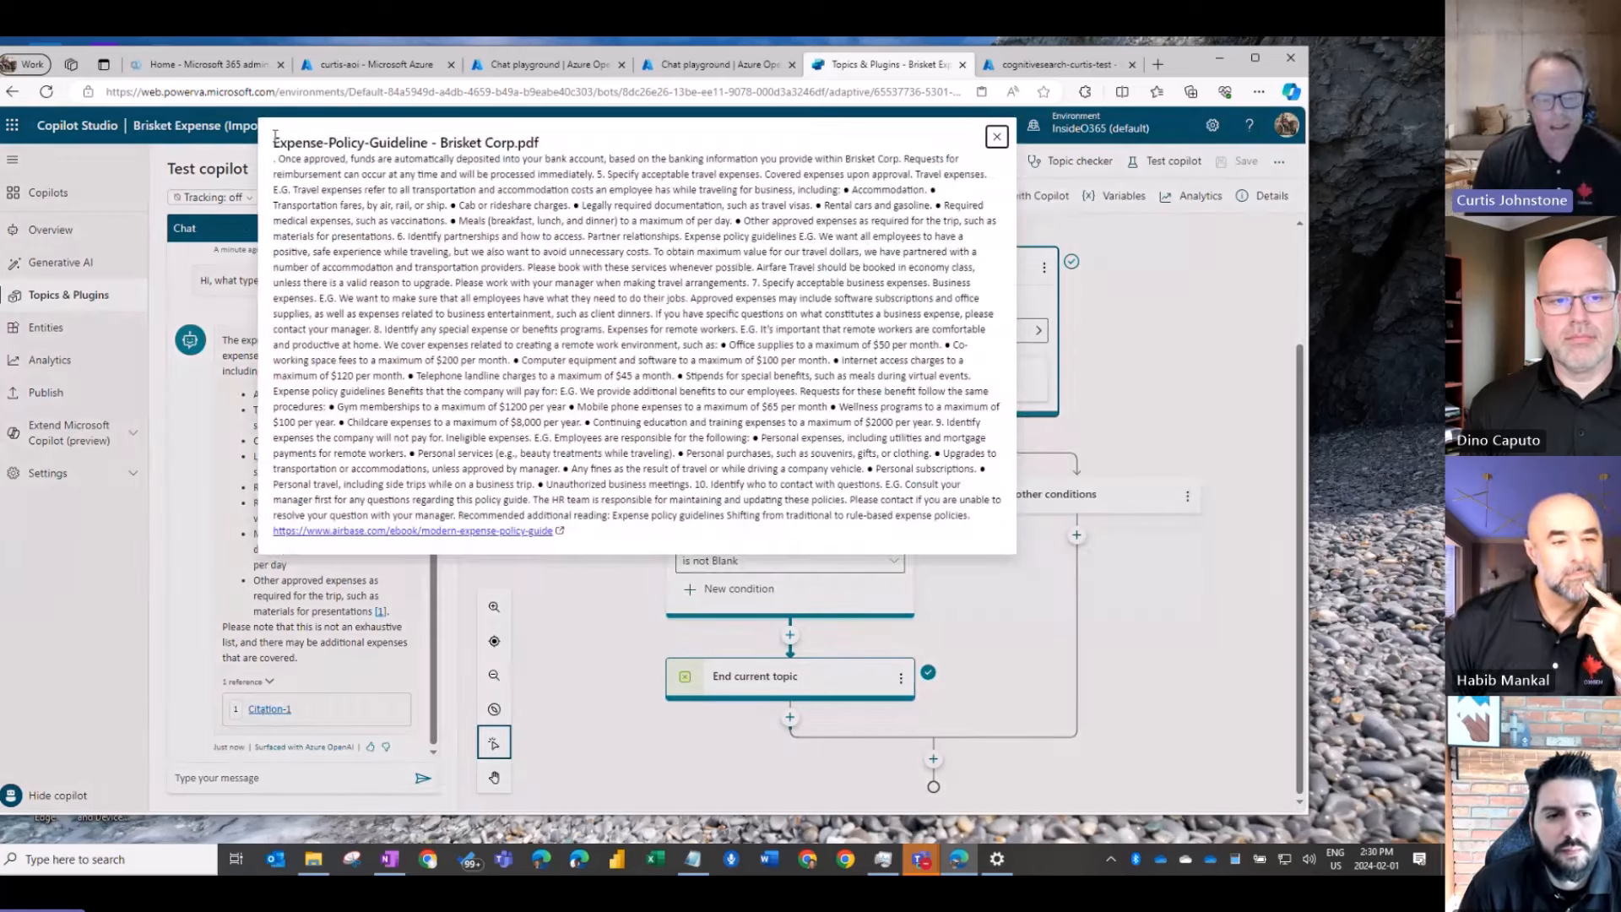
drag(275, 137, 762, 537)
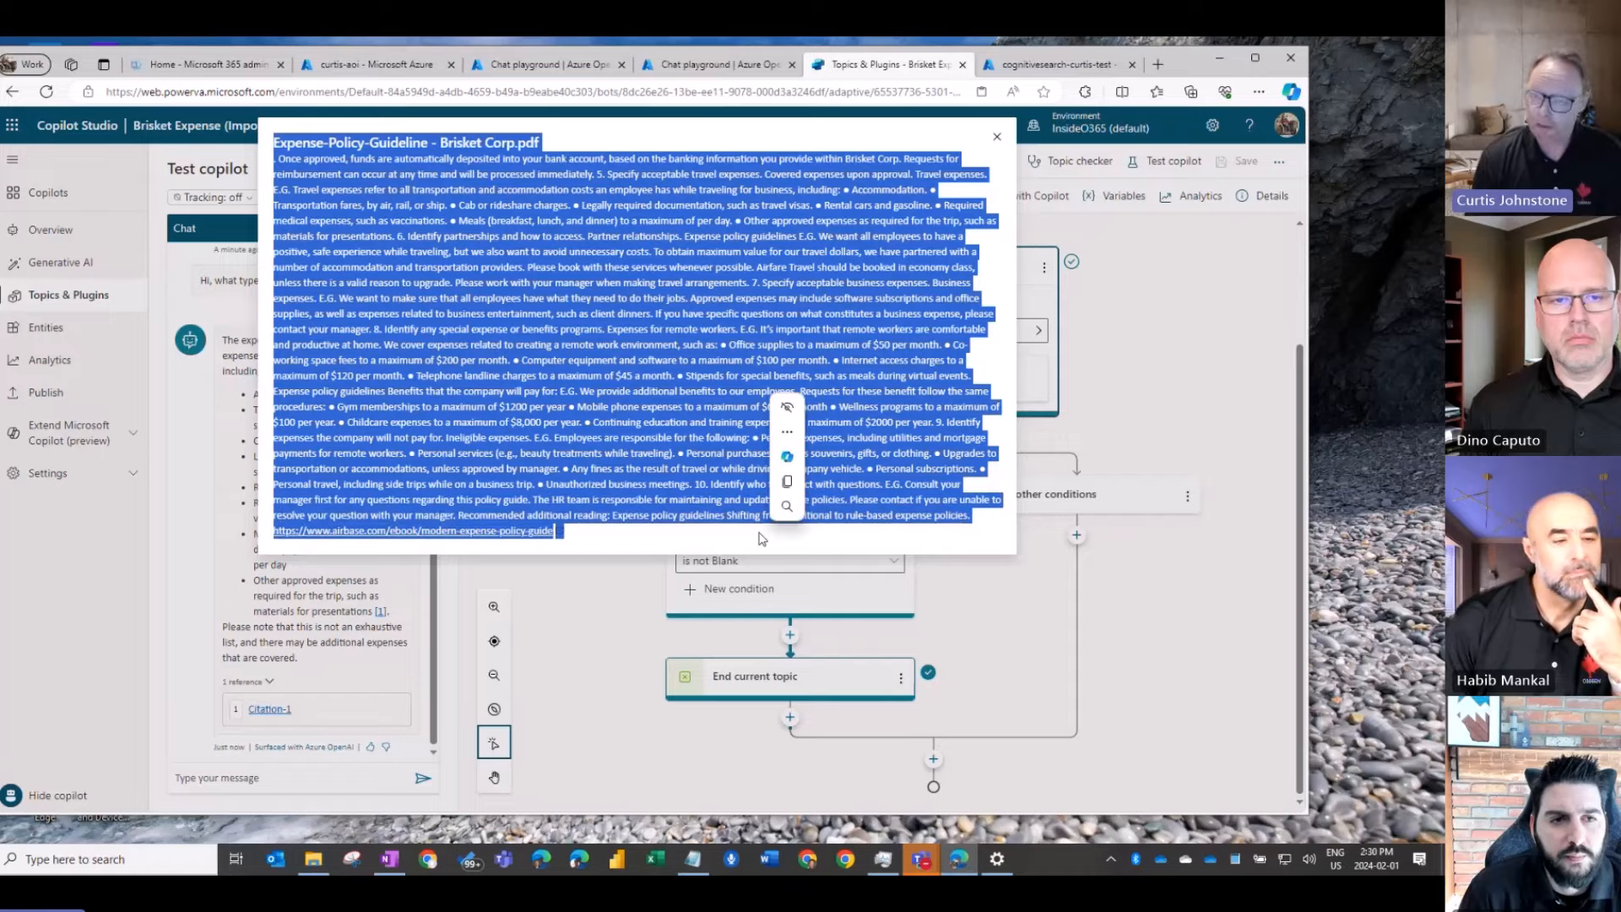
click(718, 536)
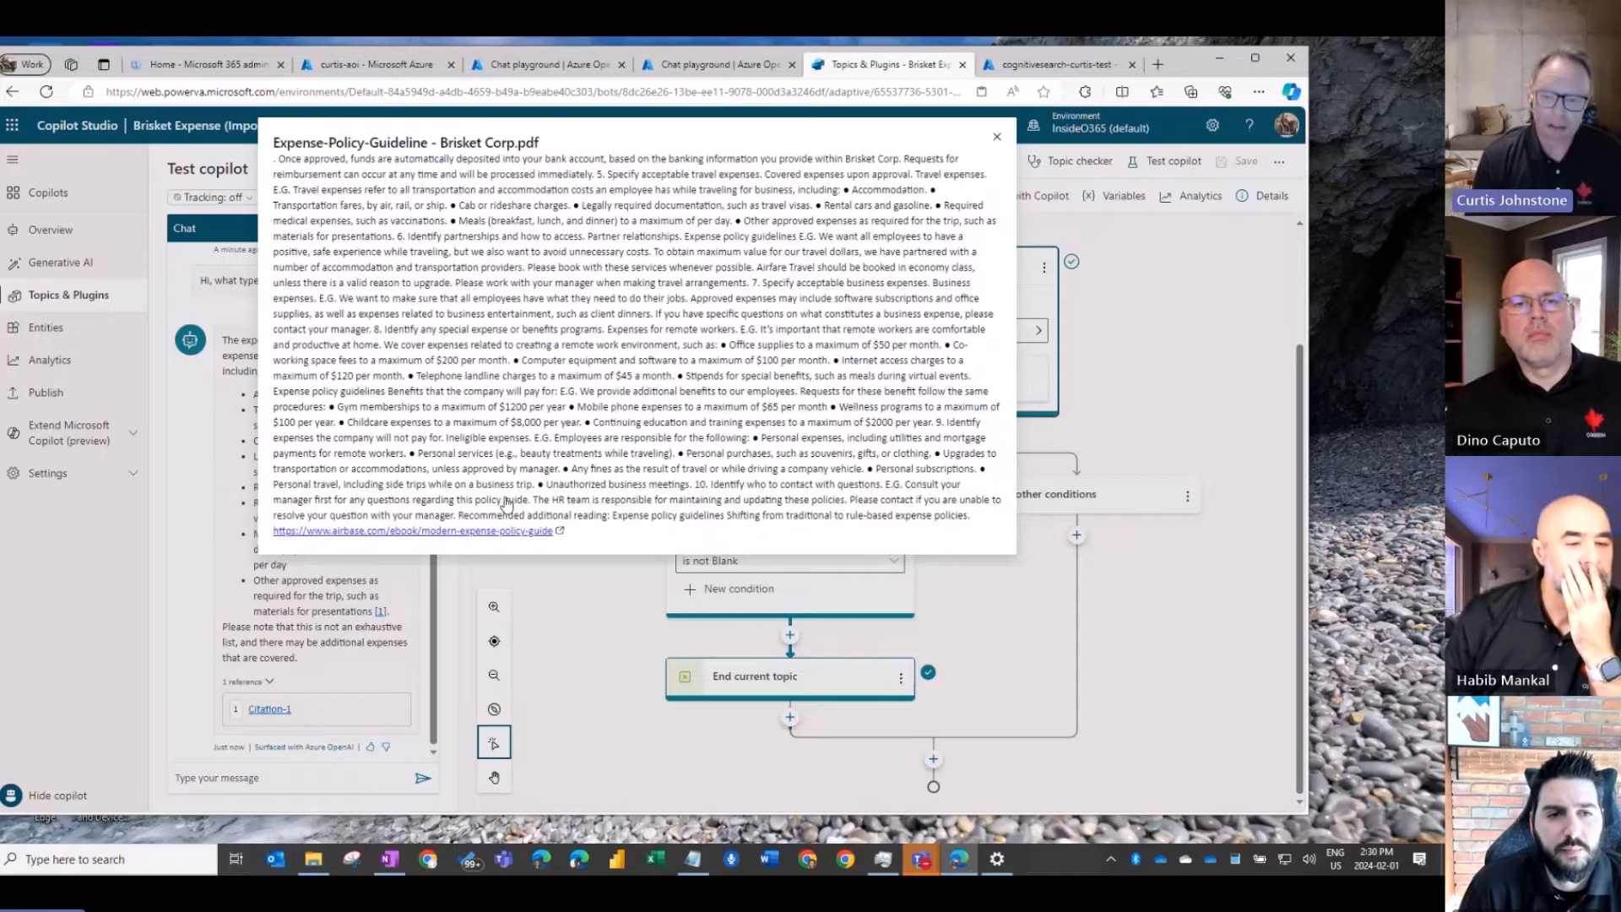
click(997, 139)
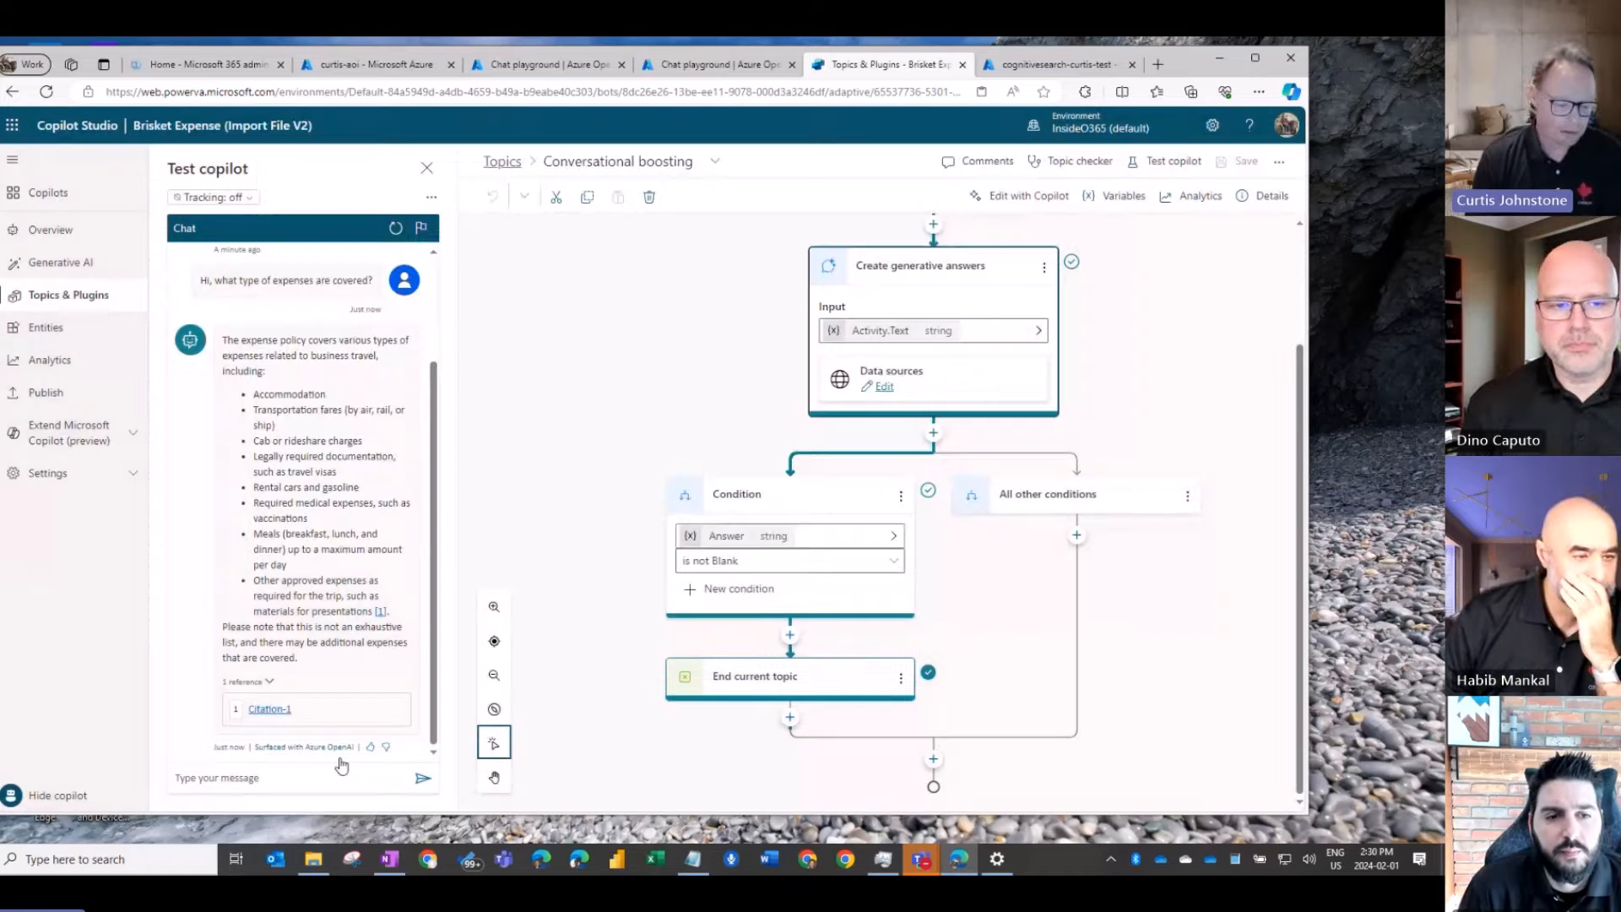
Ask the test copilot "what is the maximum amount covered for a hotel?".
click(332, 784)
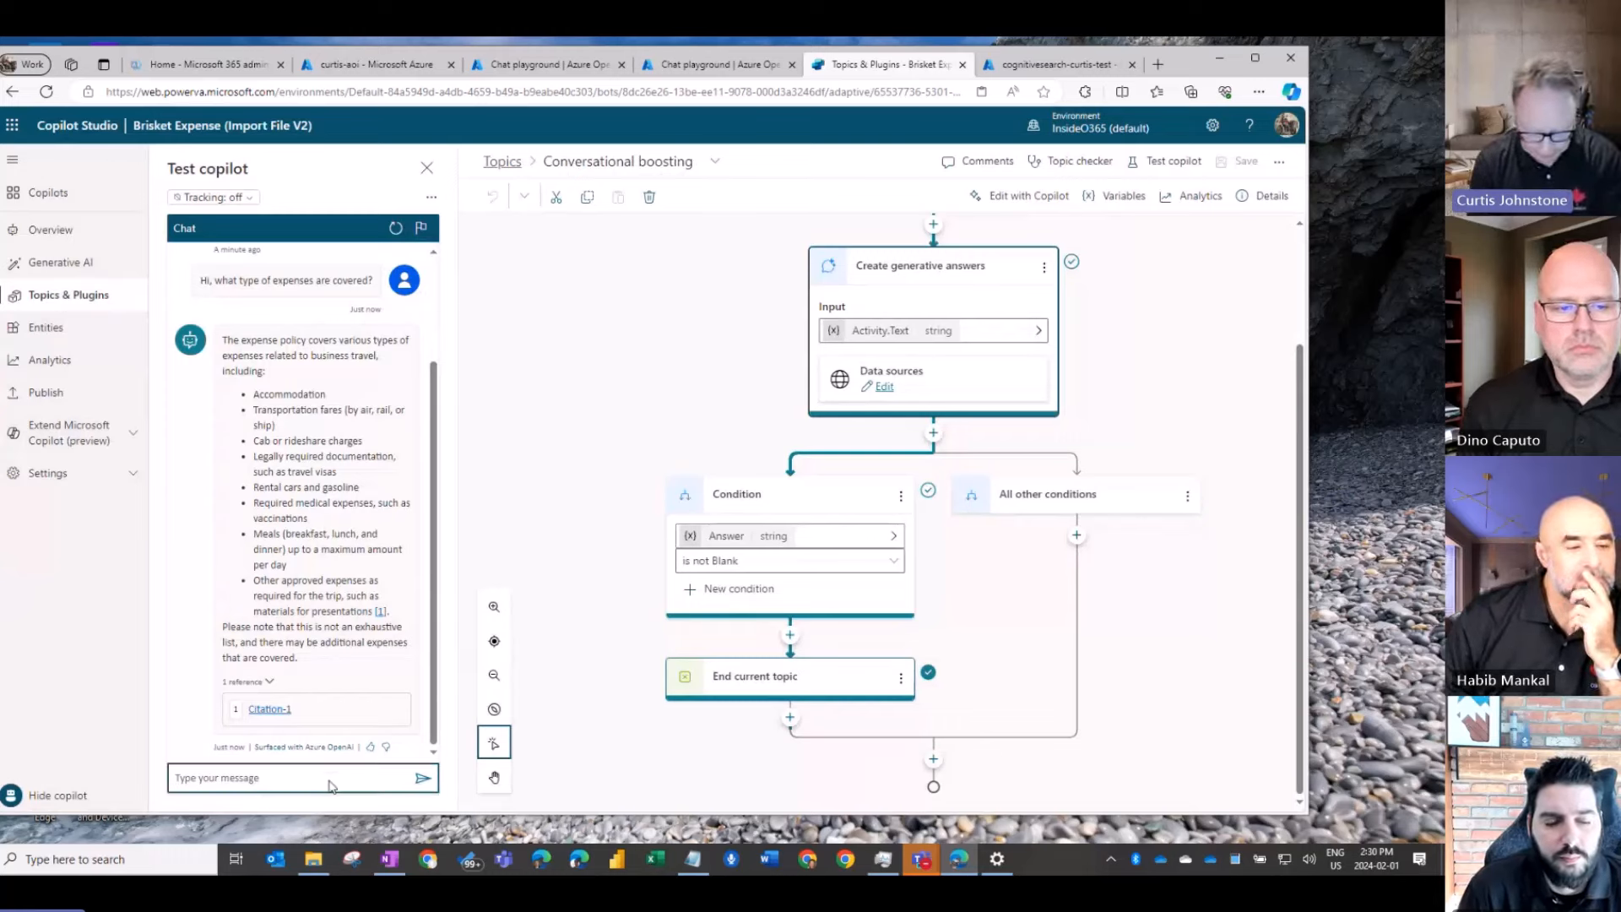
text(what is the maximum)
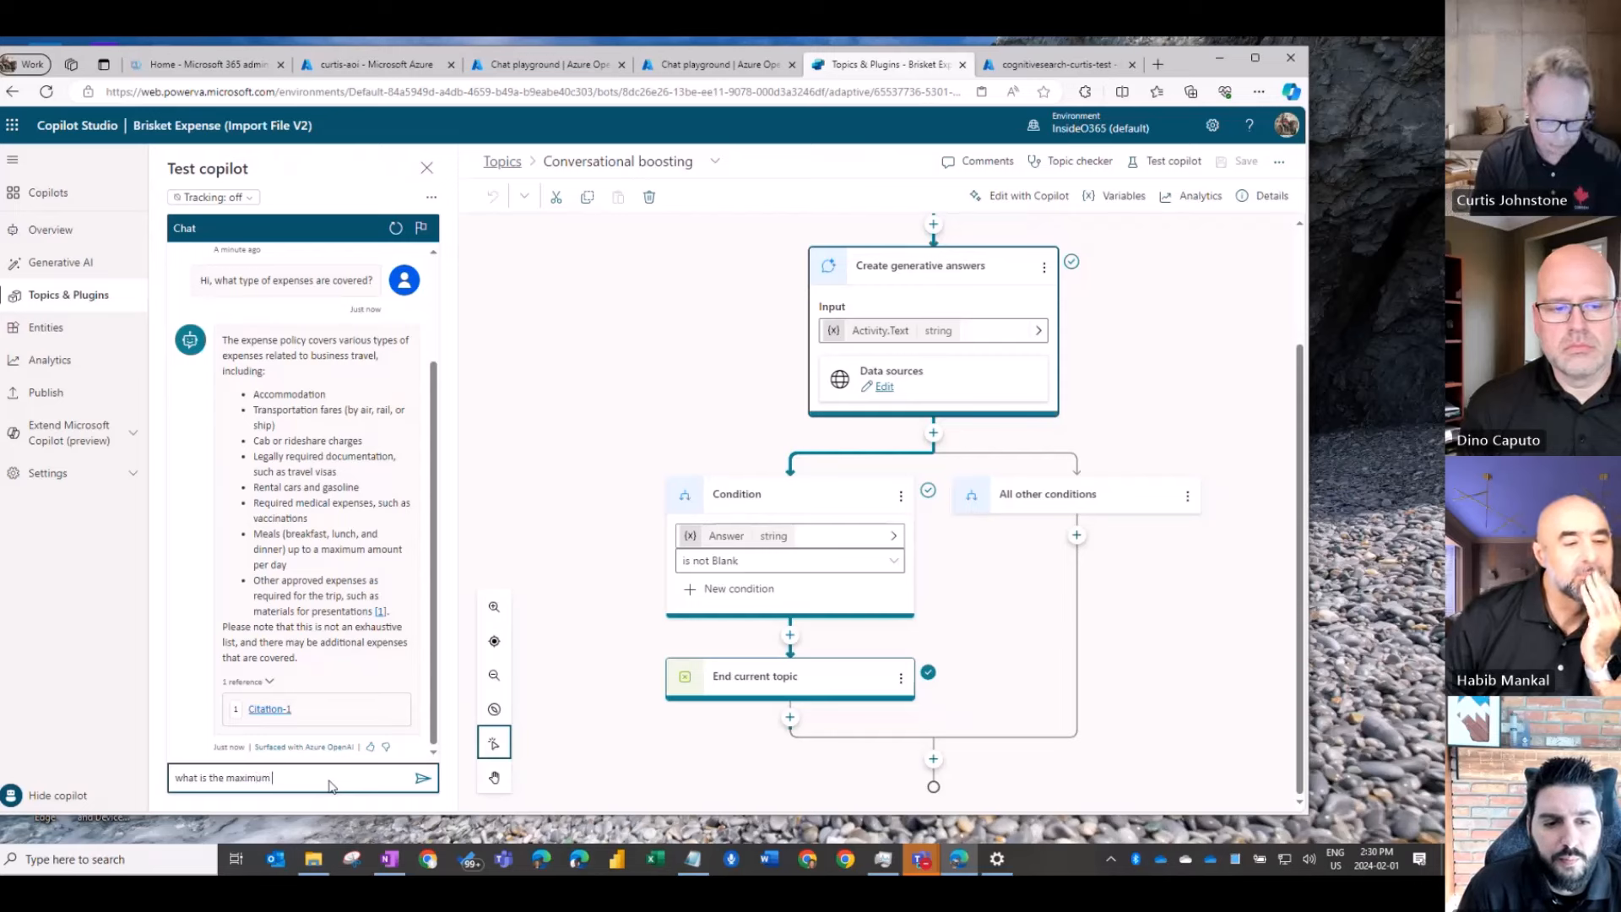
text( amount covered for a hotel?)
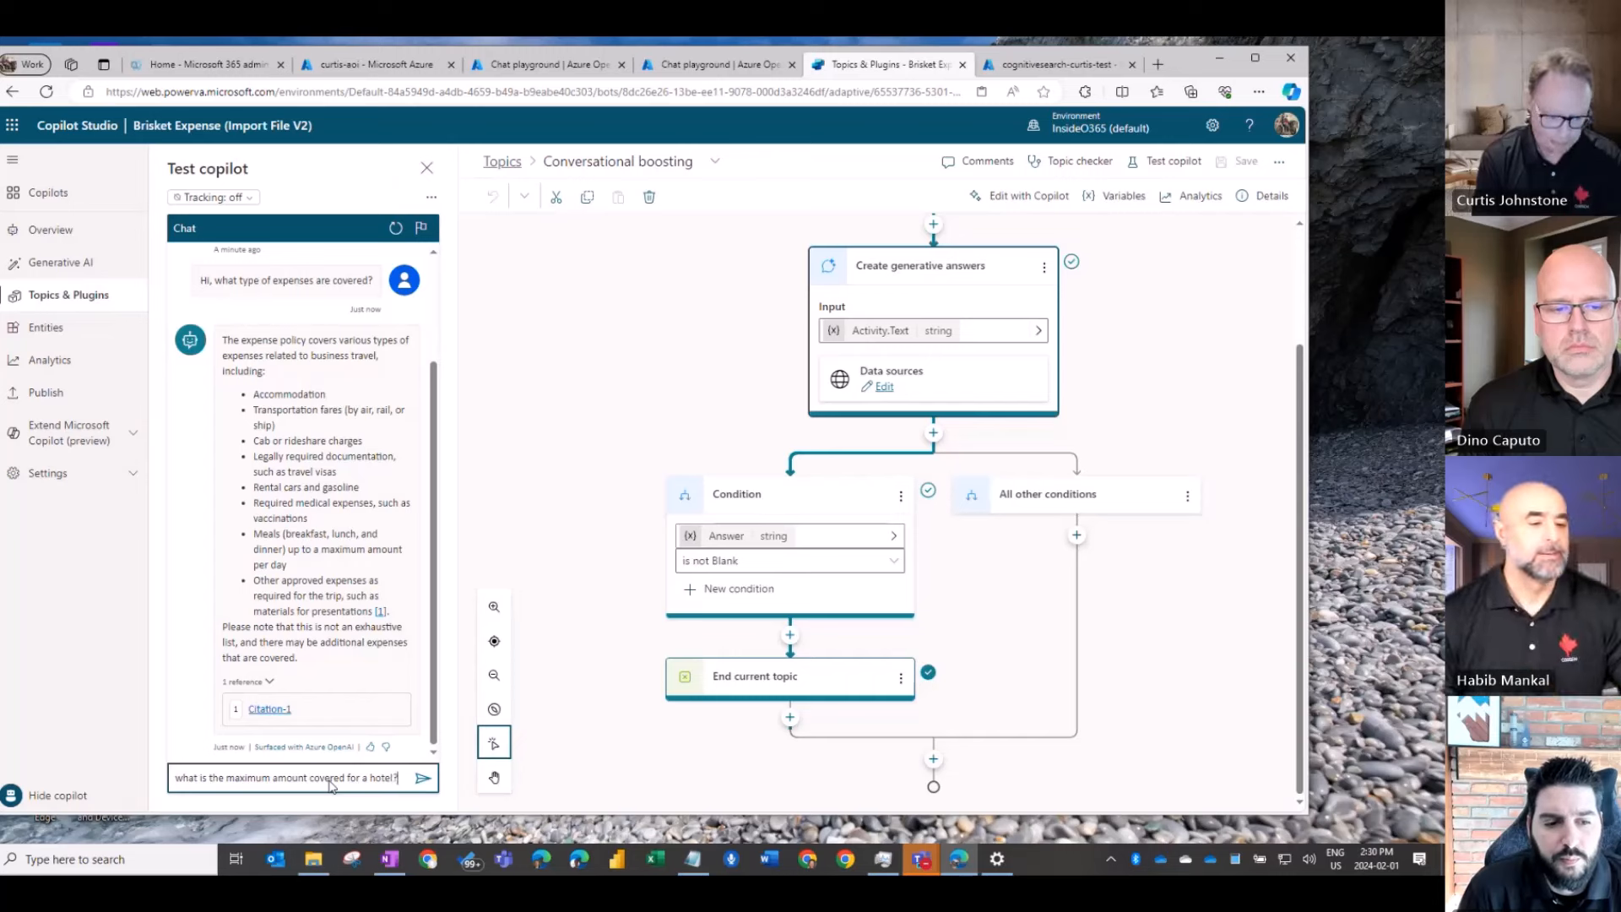
key(Return)
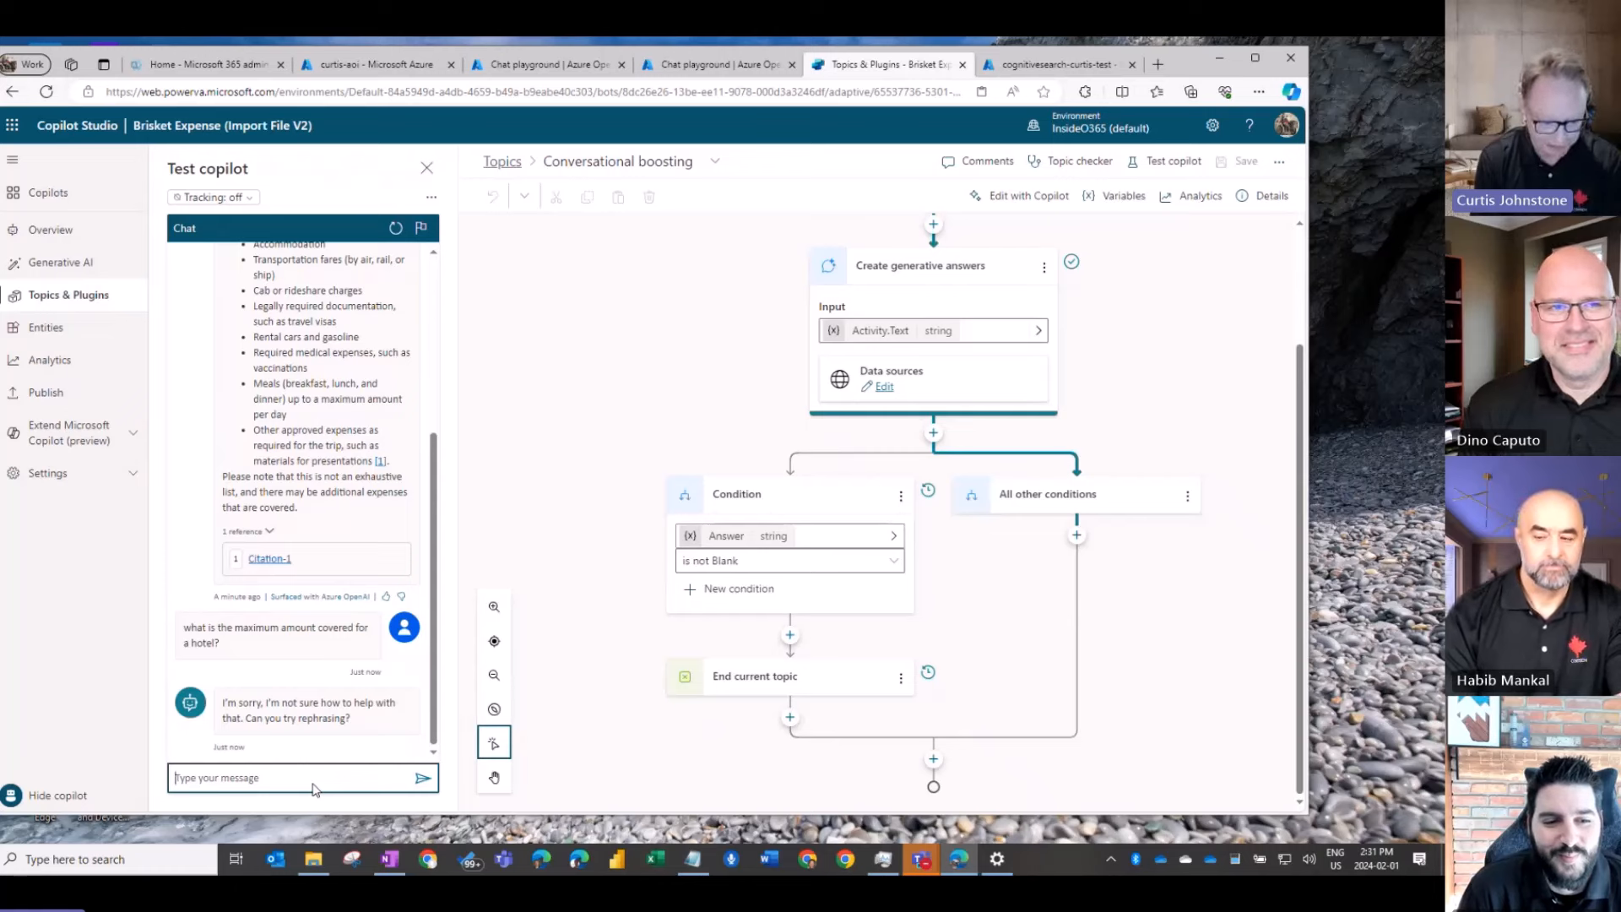
text(What)
key(BackSpace)
key(BackSpace)
key(BackSpace)
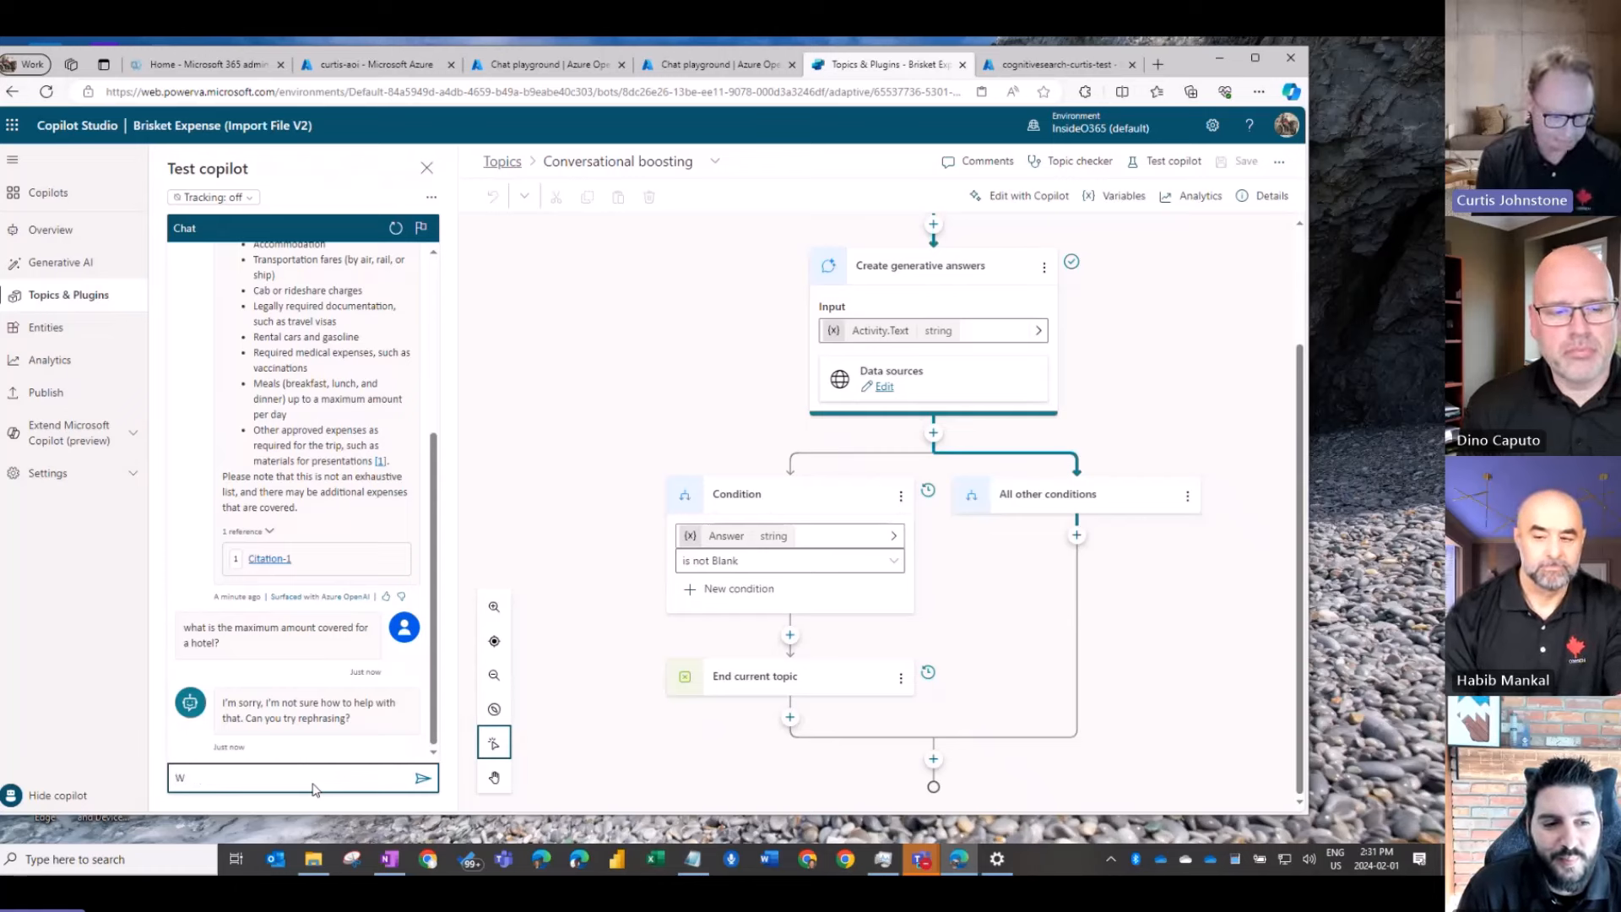
key(BackSpace)
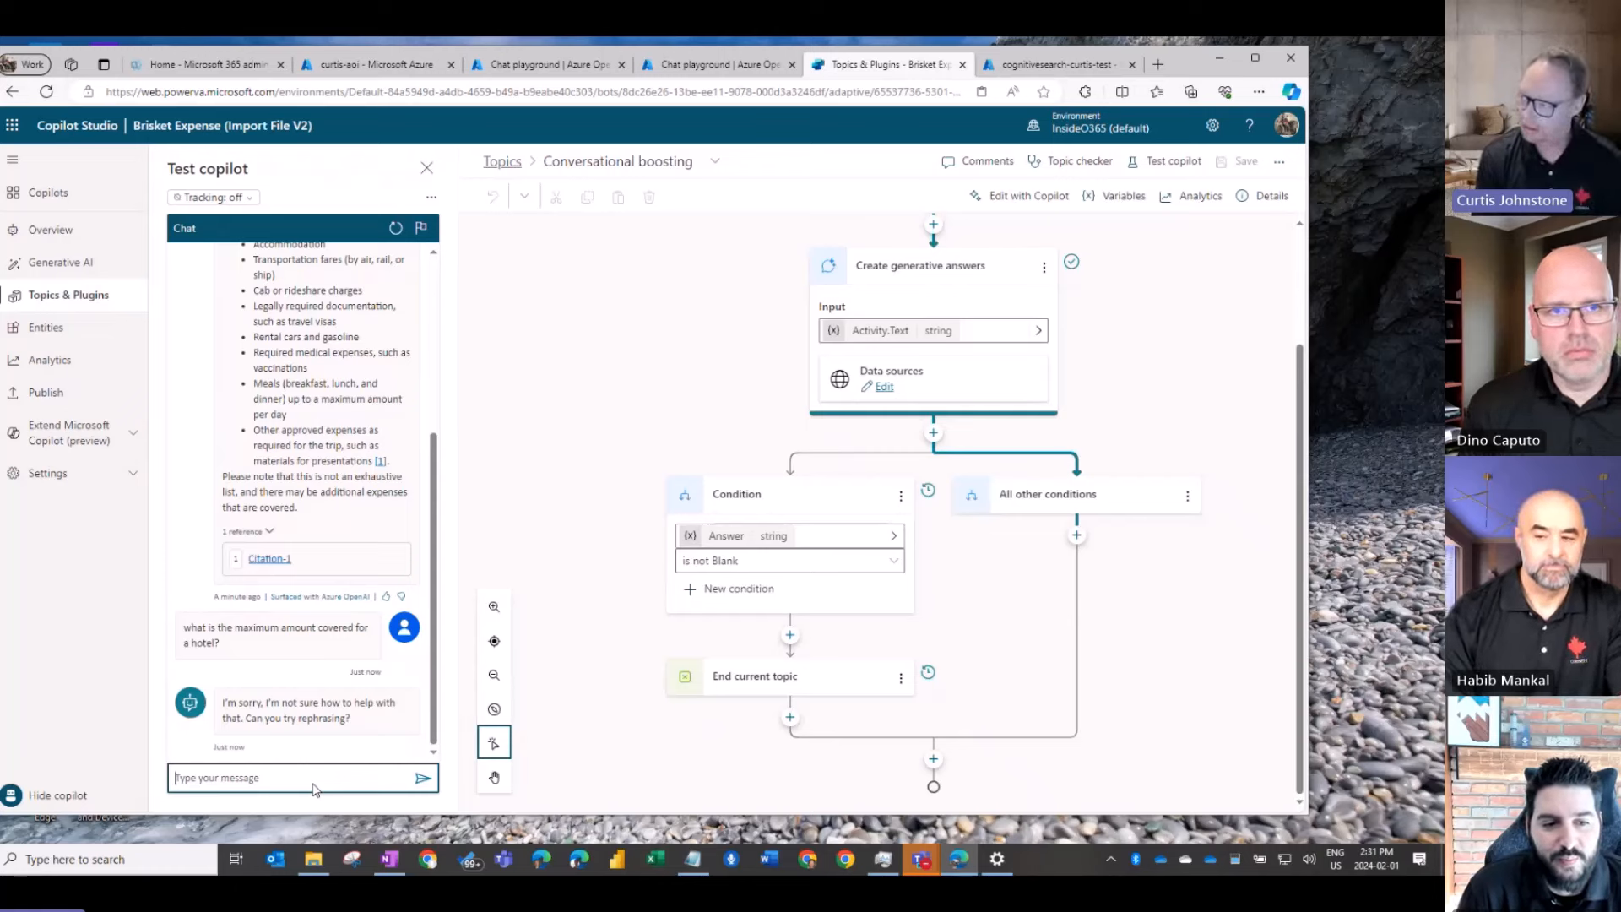
Ask the test copilot "Are remote work expenses covered?".
text(A)
key(BackSpace)
text(Are remote work expenses covered?)
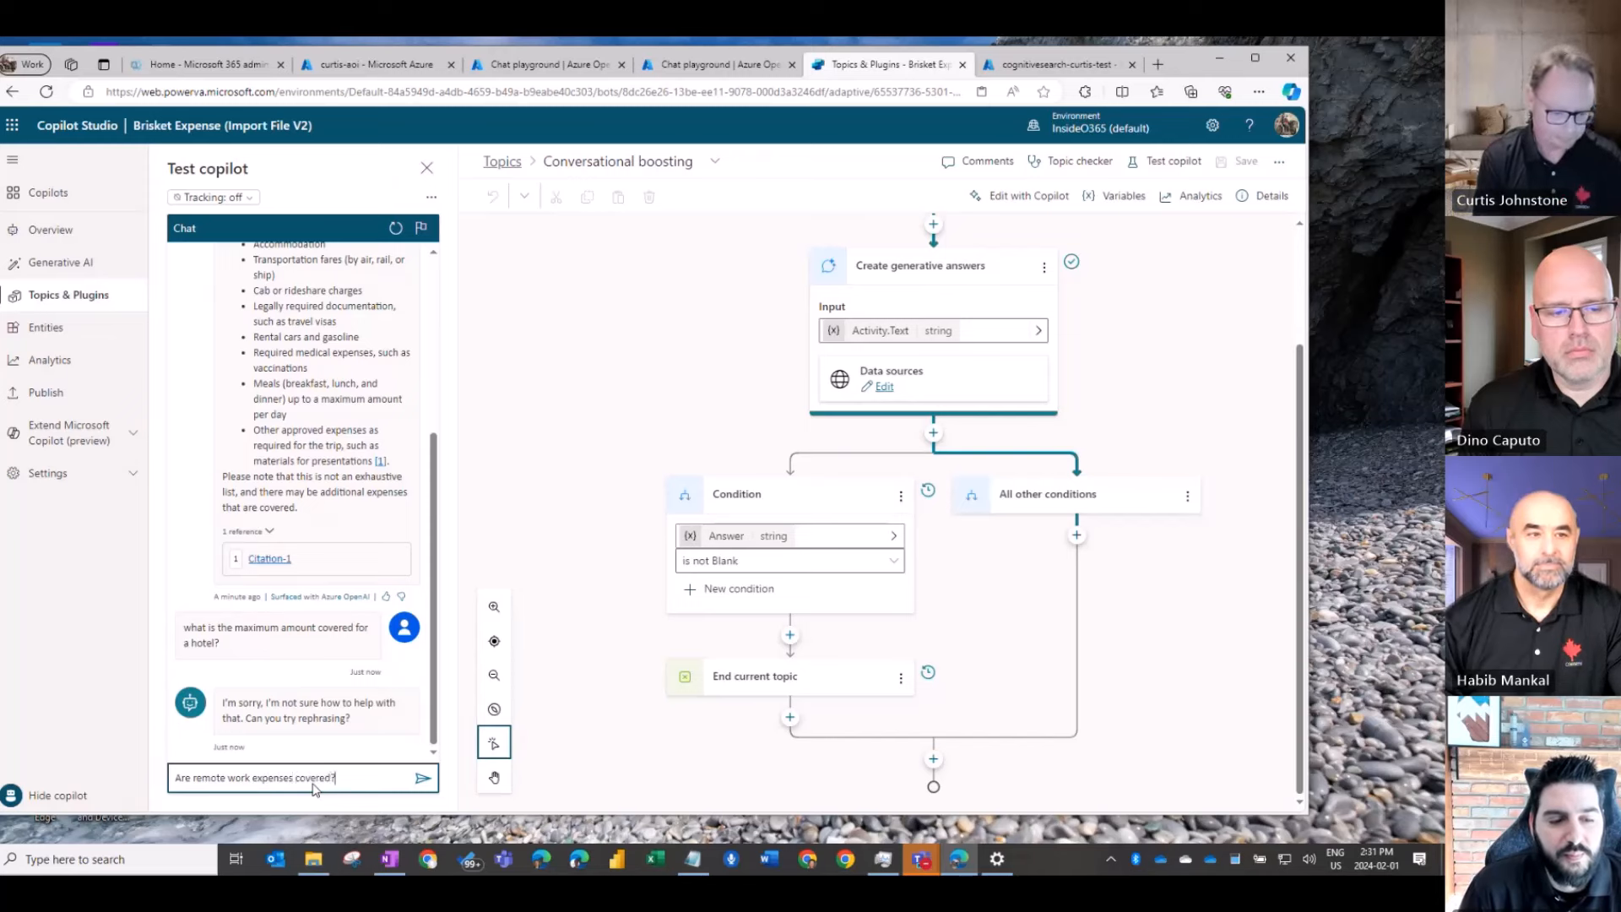
key(Return)
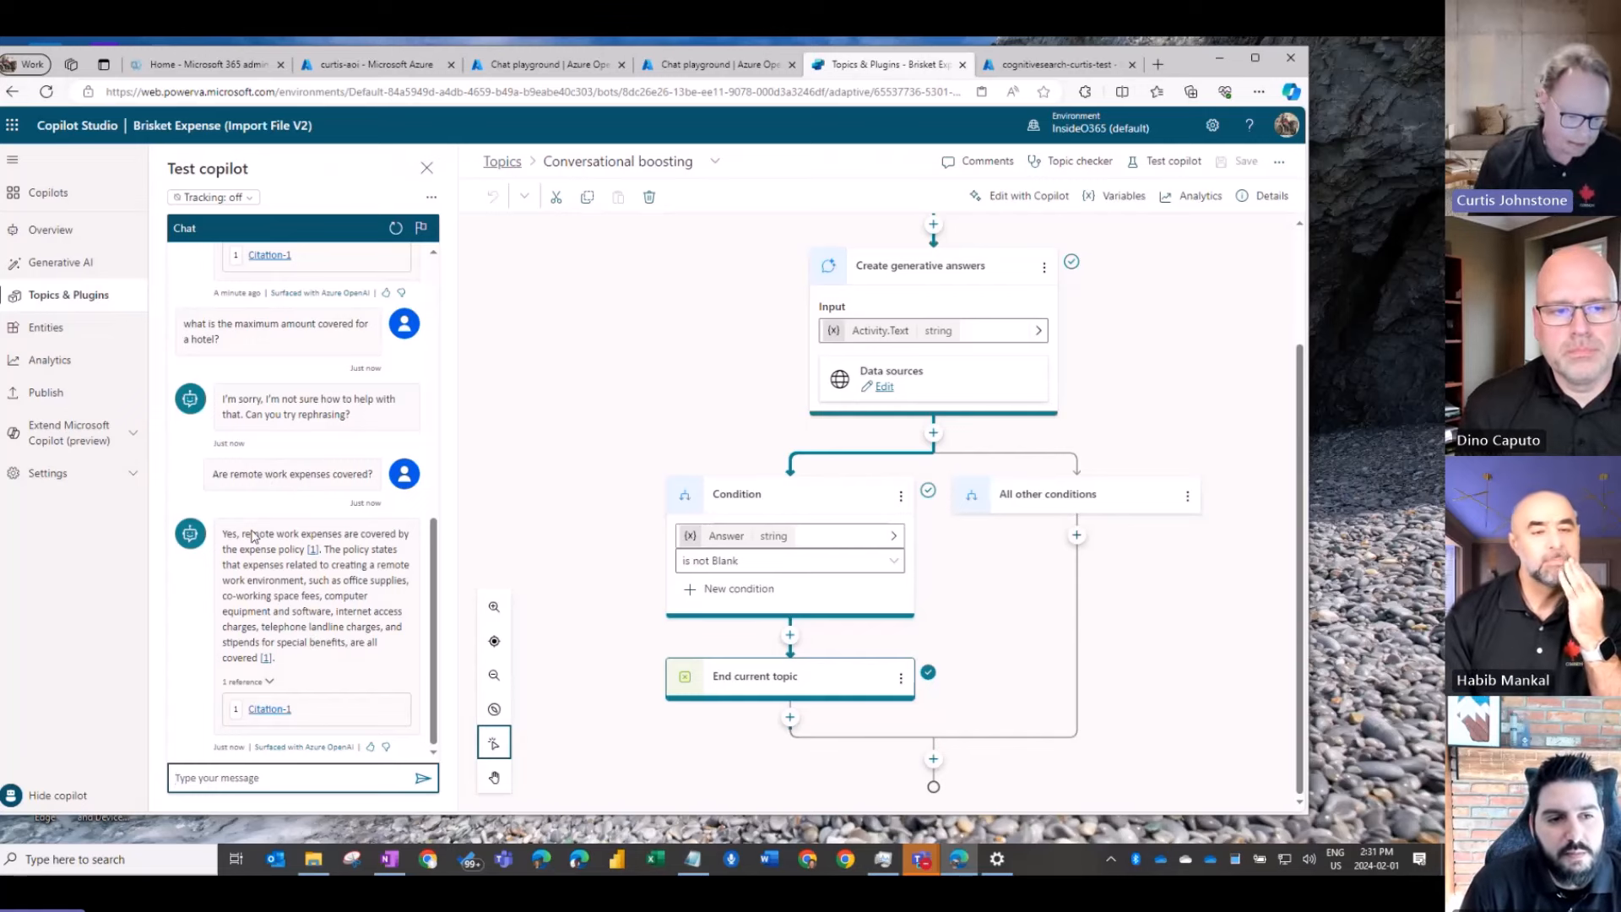
Review the remote work answer, check the source text behind its citation, and close the citation.
drag(225, 530, 329, 682)
click(262, 717)
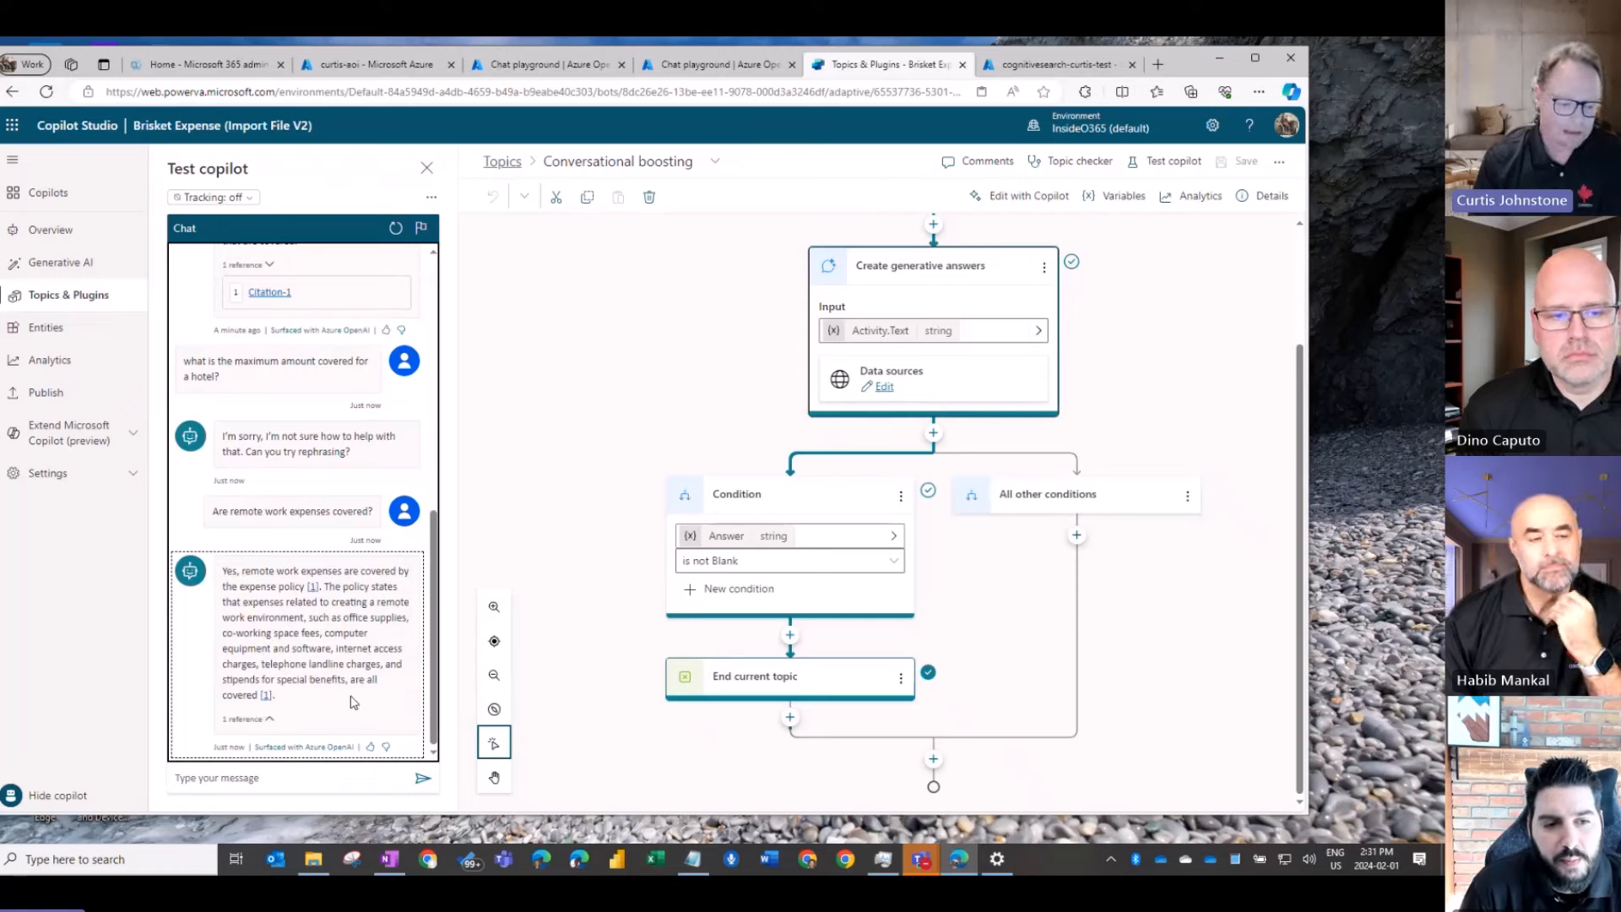
click(268, 718)
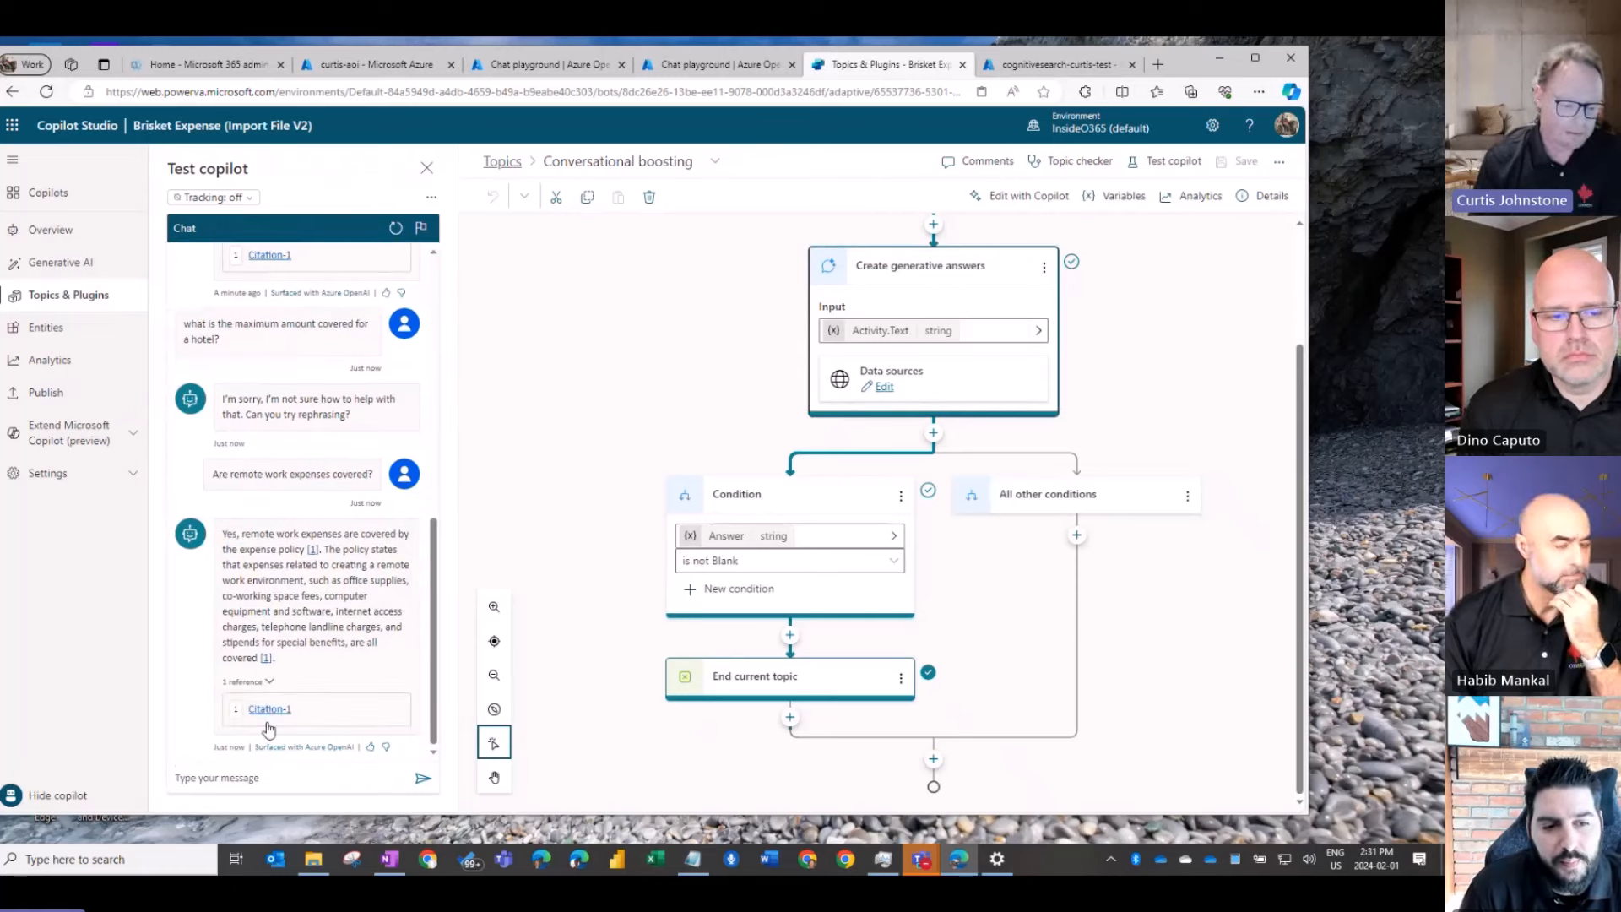
click(267, 711)
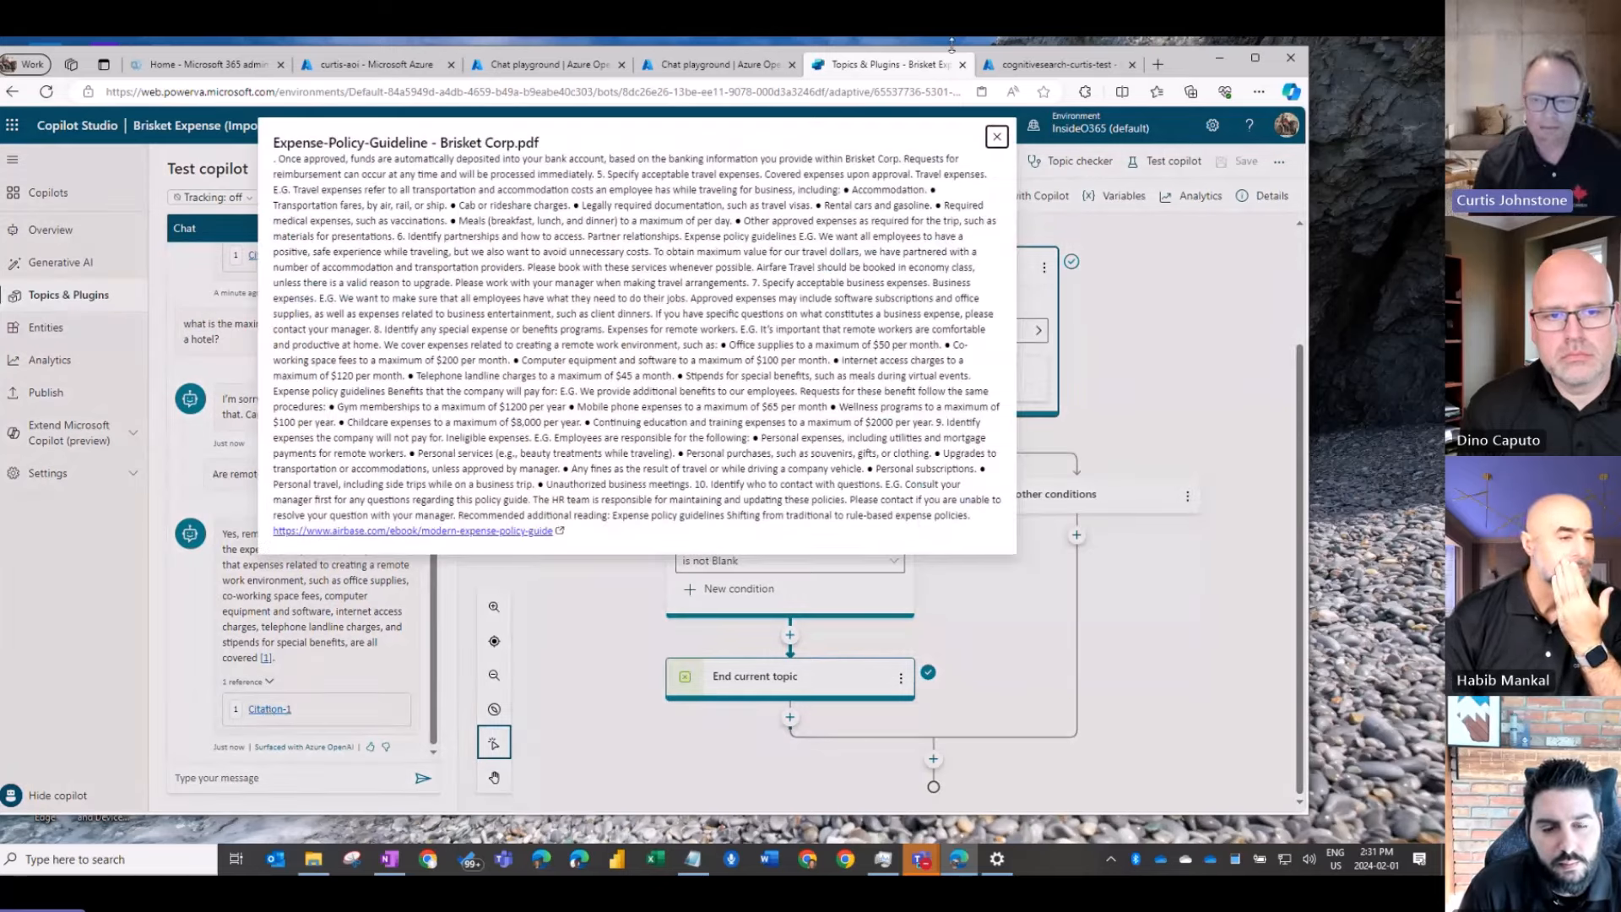
click(997, 136)
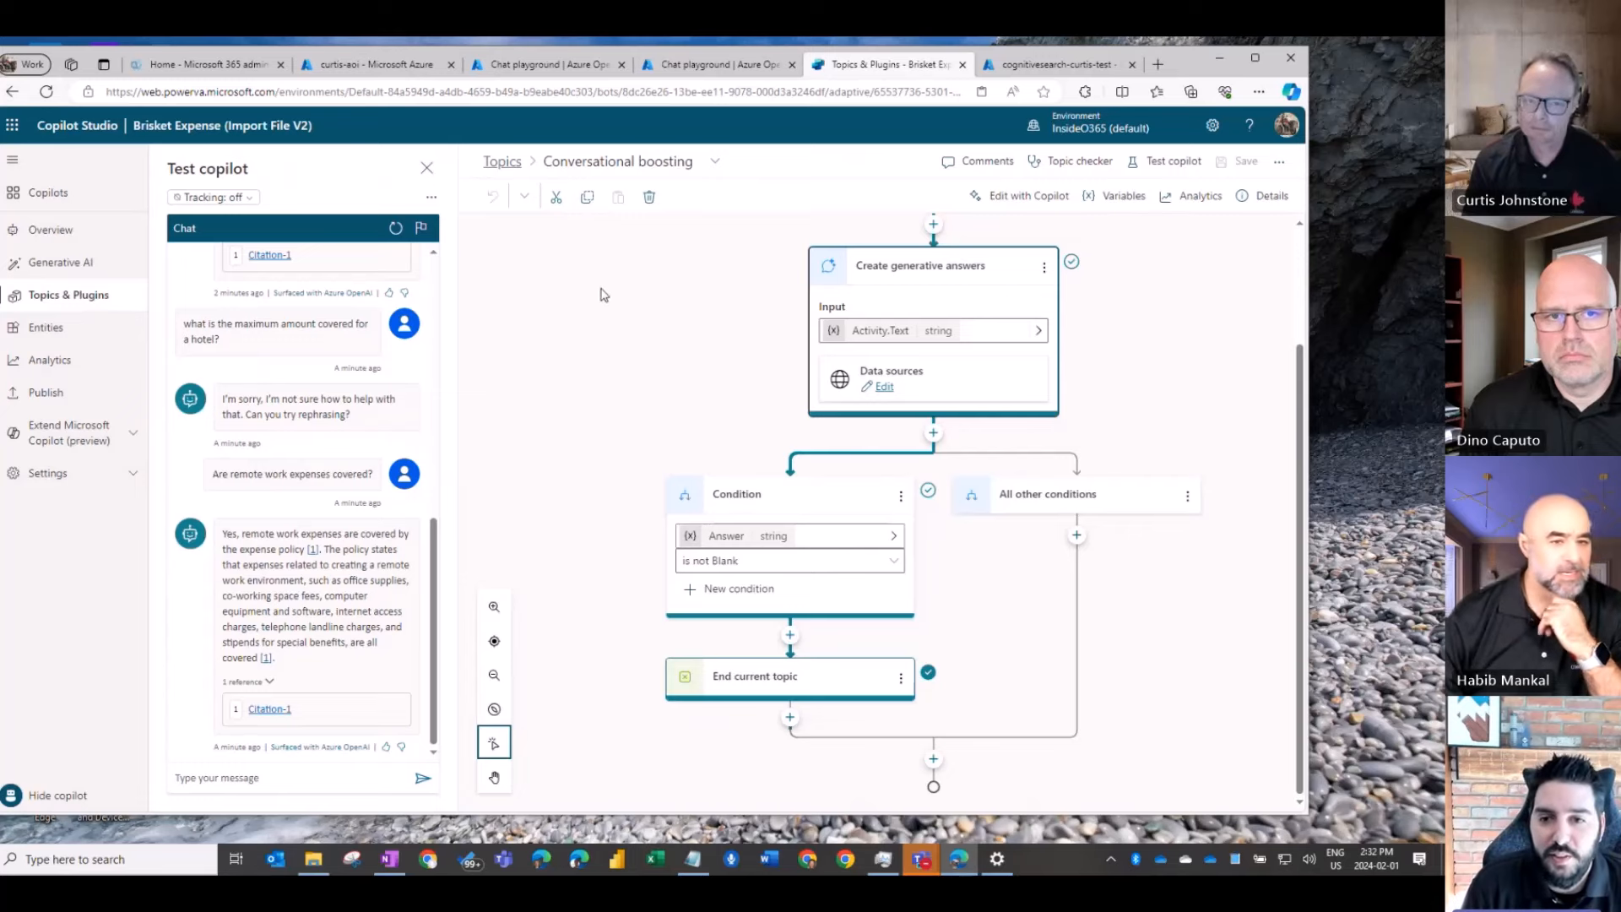
Switch to Azure OpenAI Studio to view the Chat playground, and return to the copilot's Conversational boosting topic.
click(514, 66)
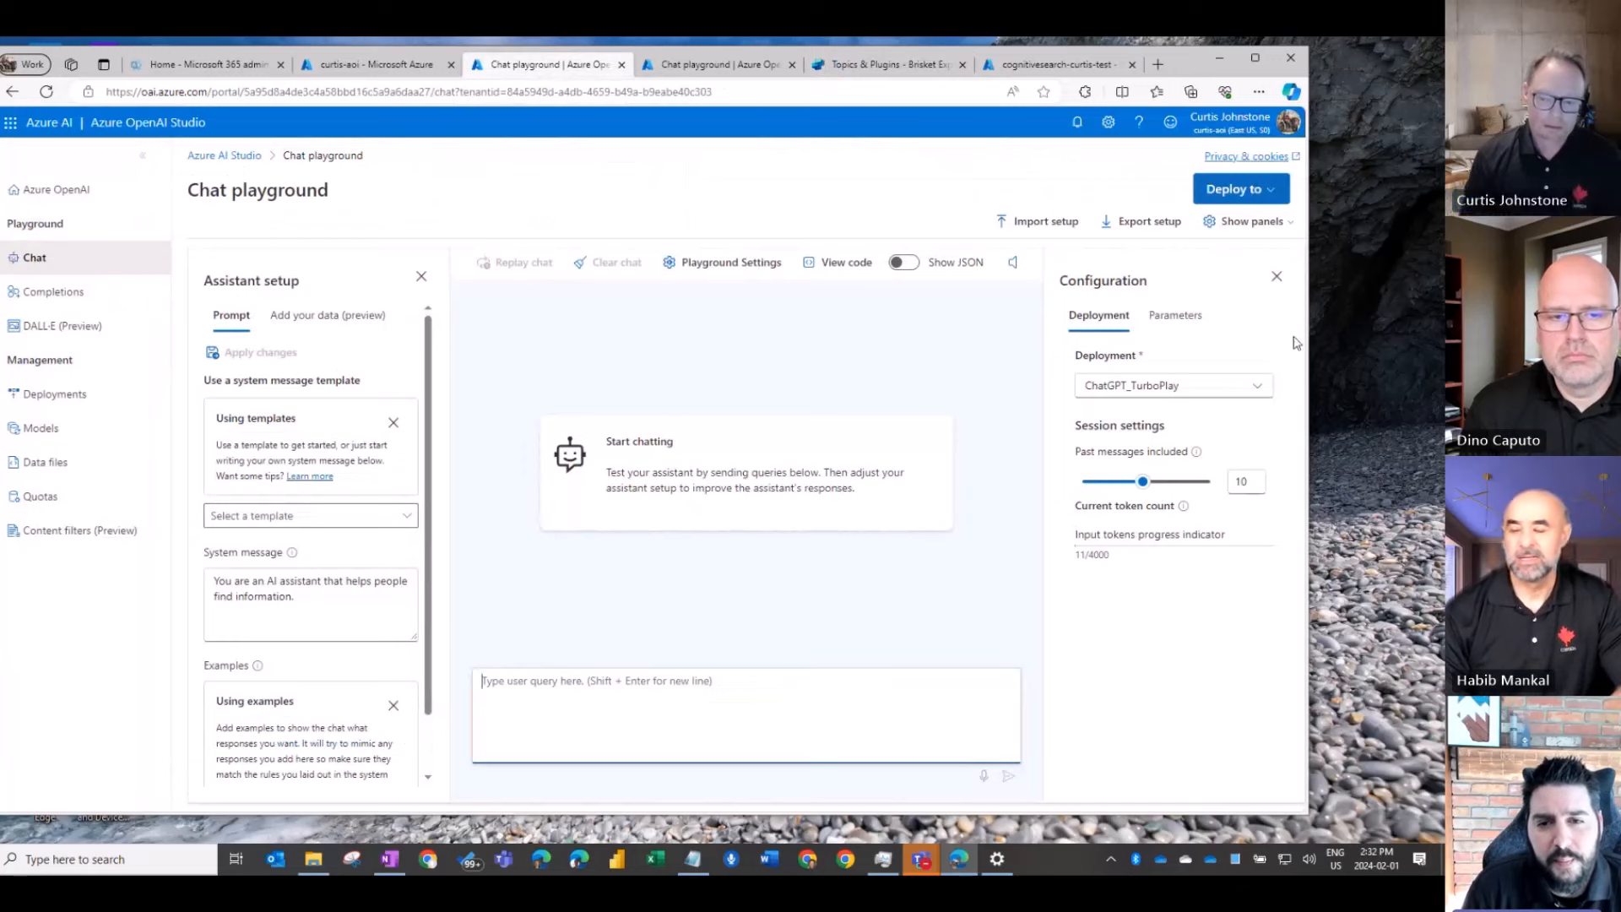
click(1321, 334)
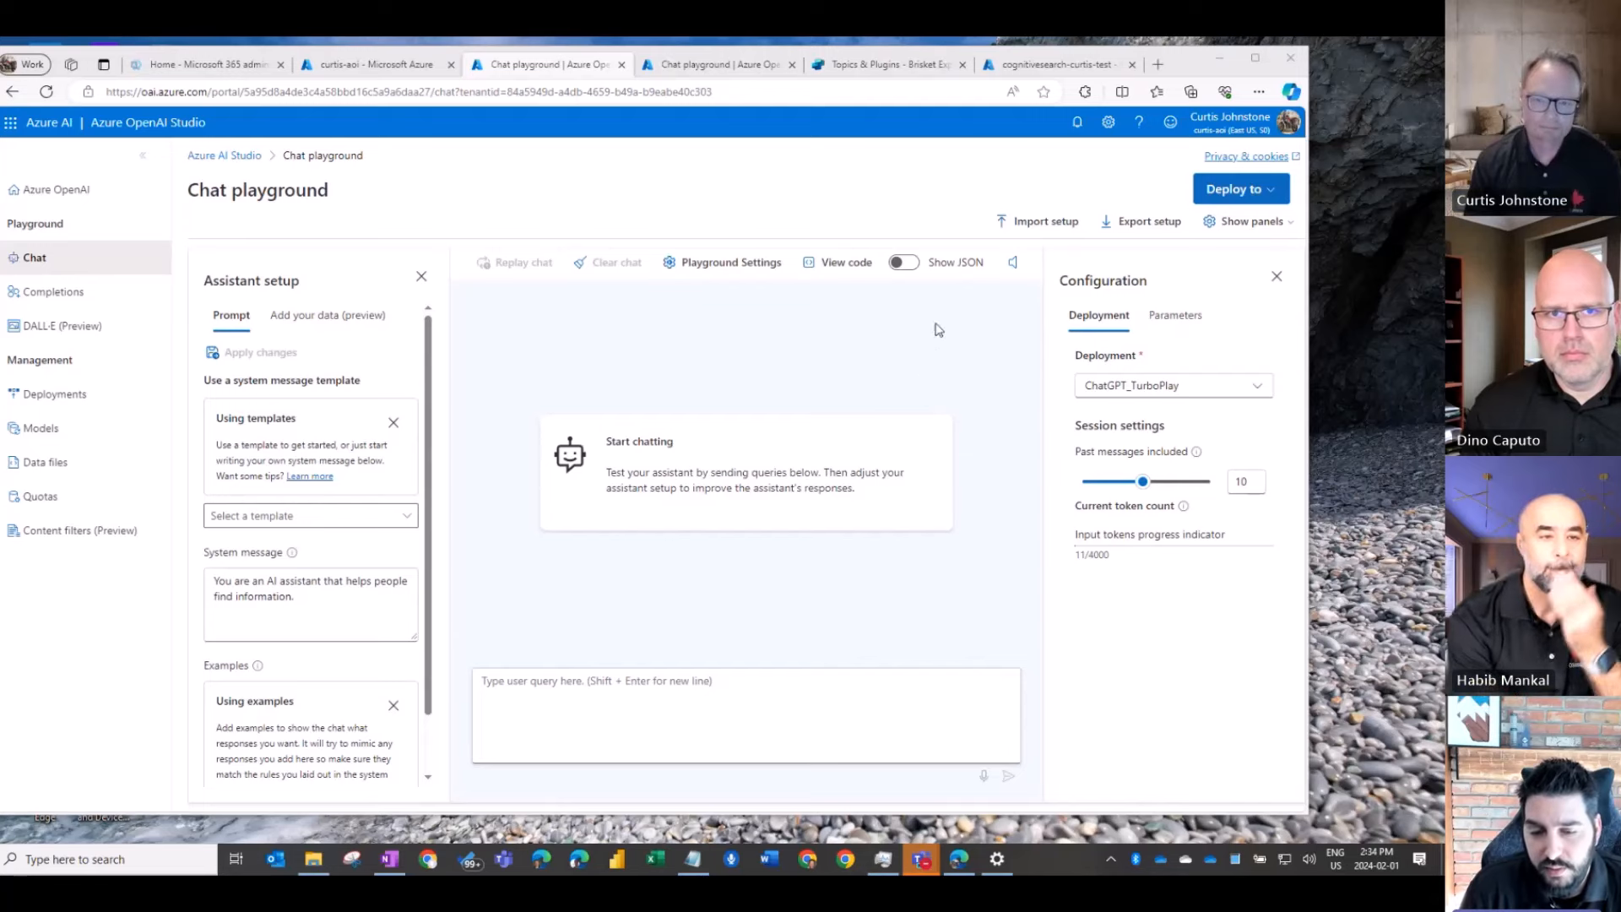
click(850, 70)
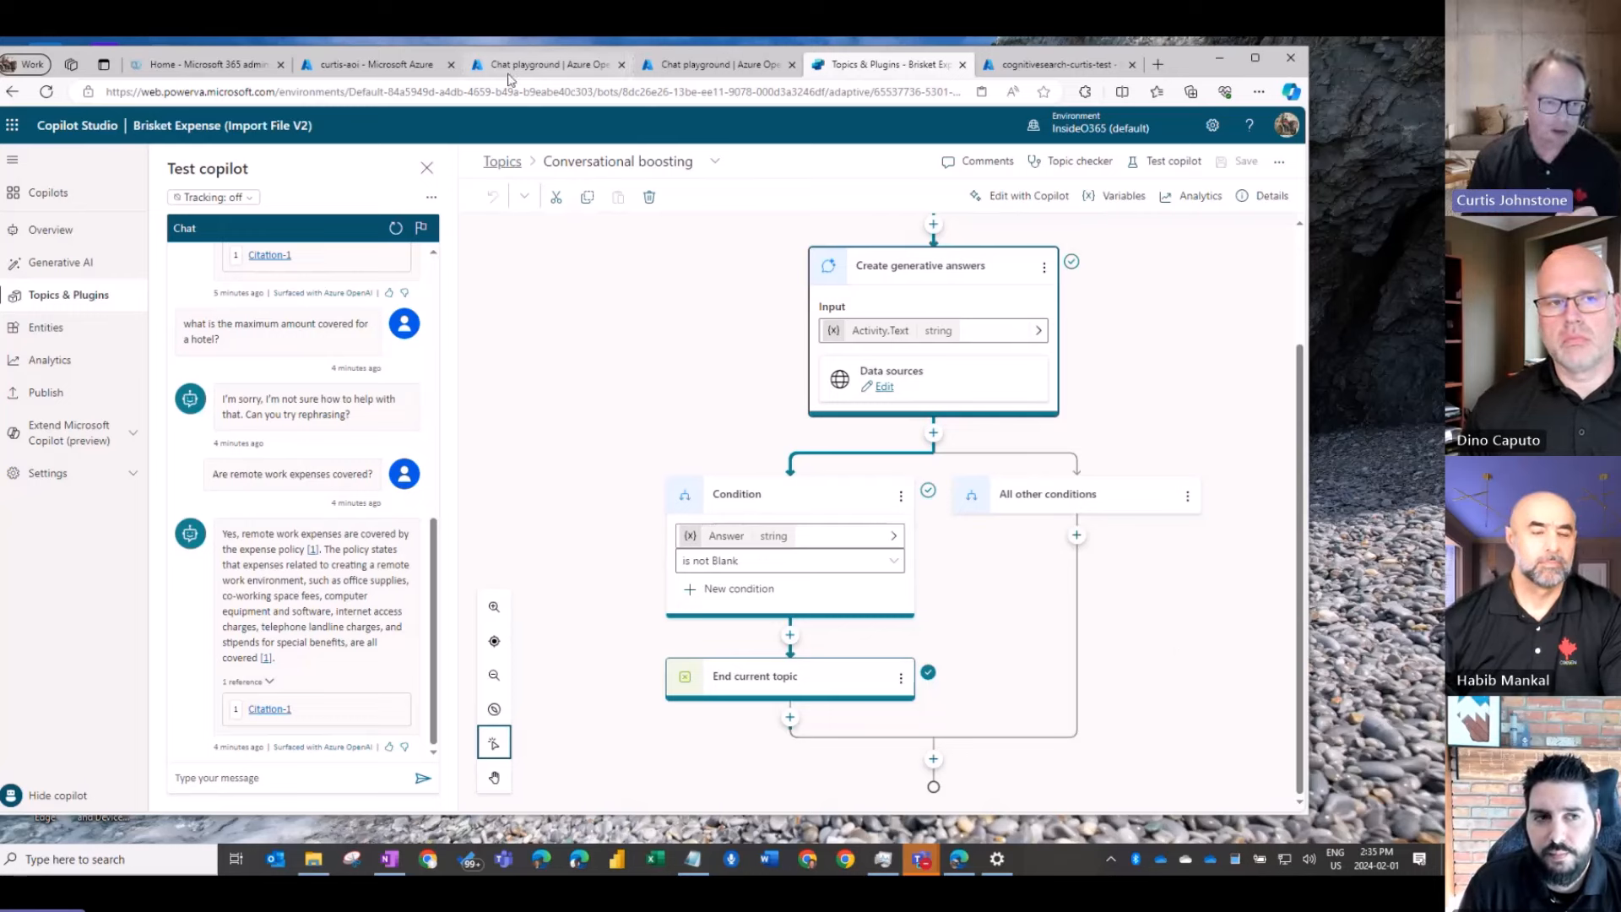
Switch to the Azure portal and examine the Azure OpenAI resource overview and the search service's indexes and semantic ranker plans.
click(408, 73)
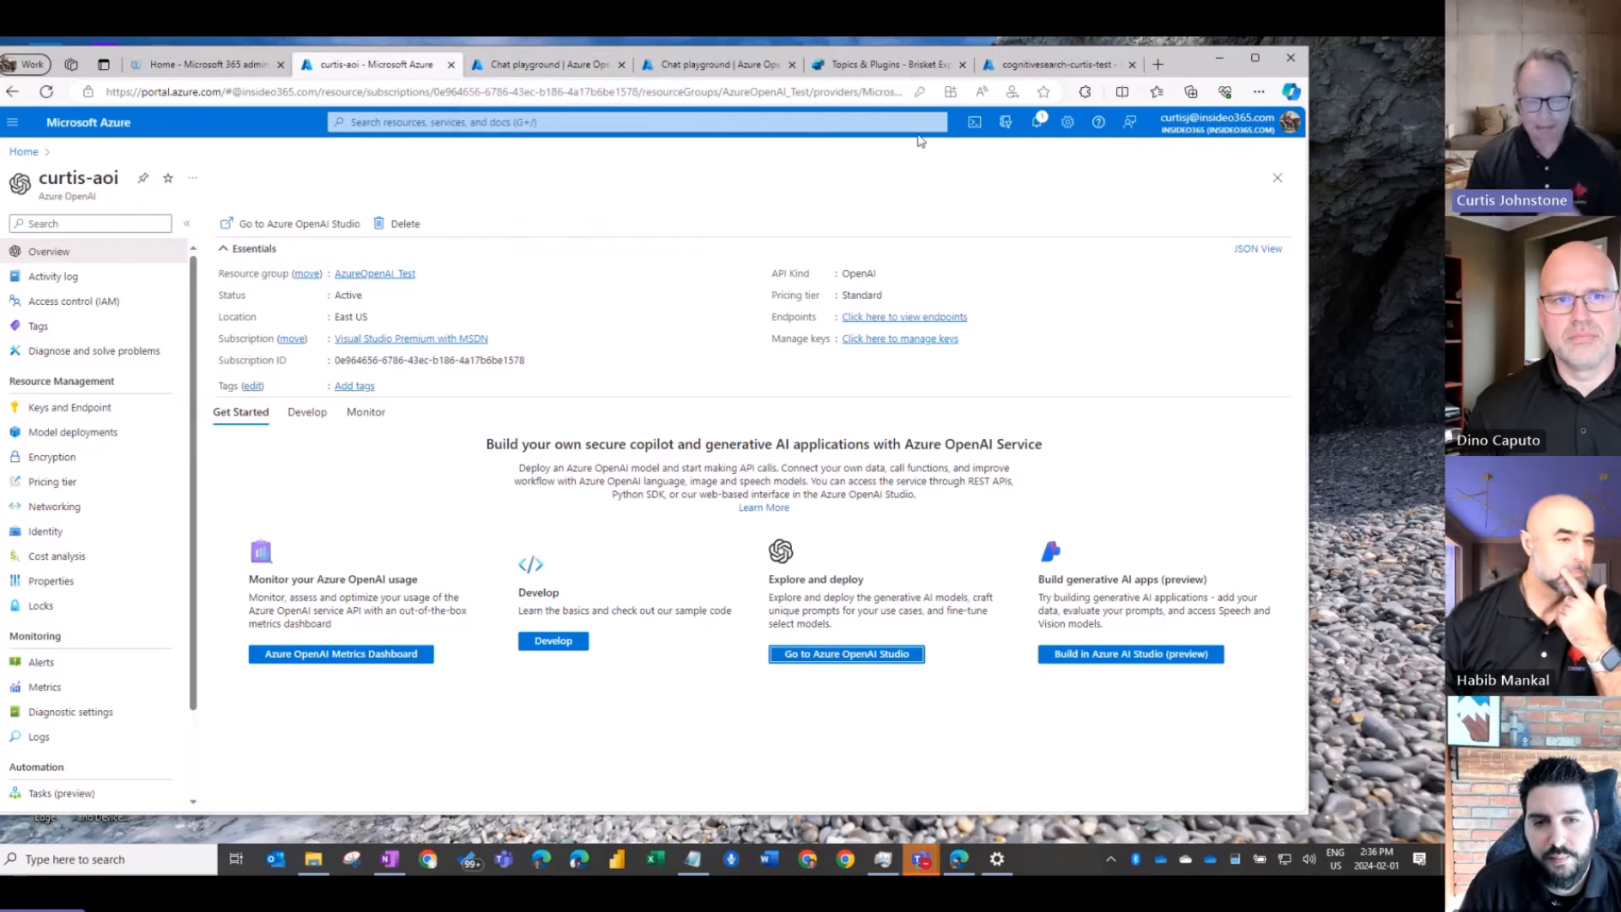
click(1056, 65)
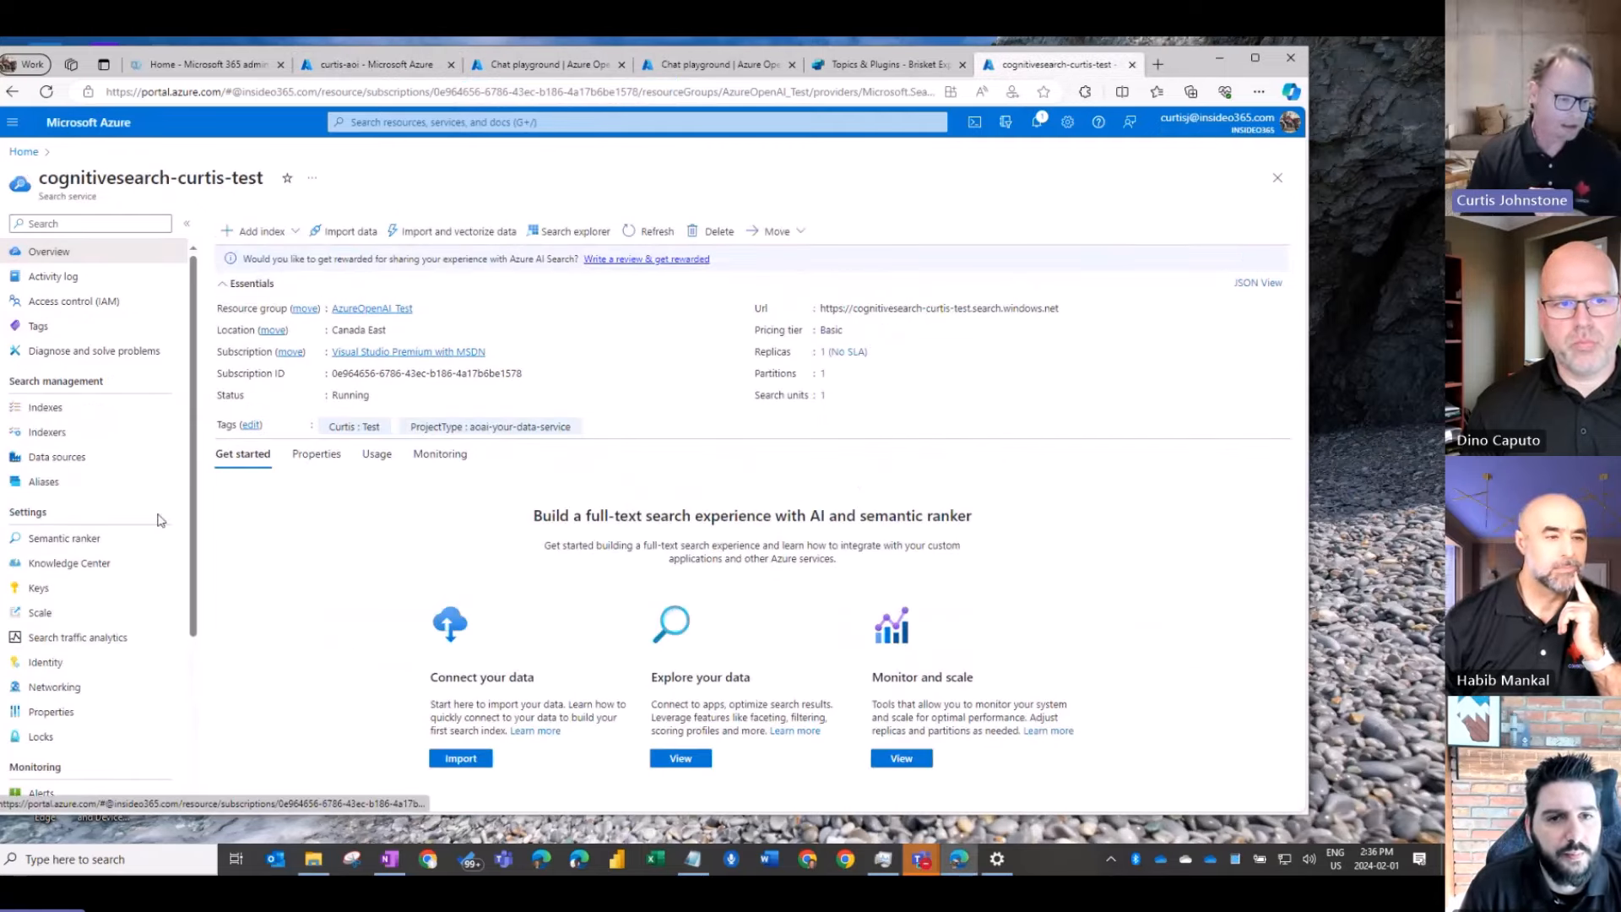
click(47, 409)
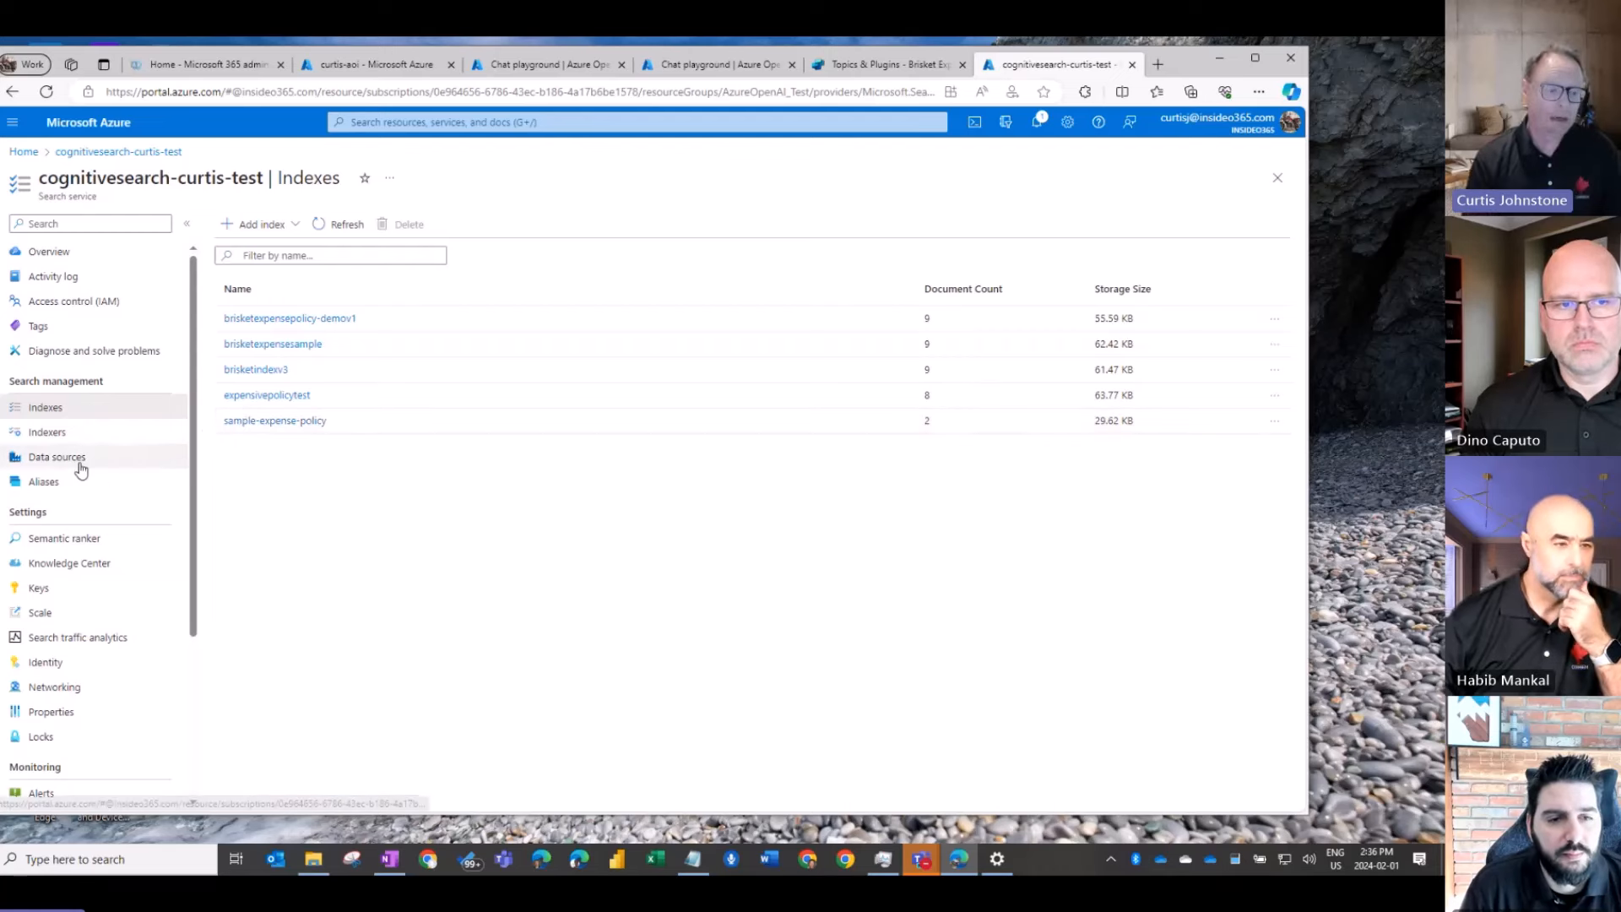
click(61, 545)
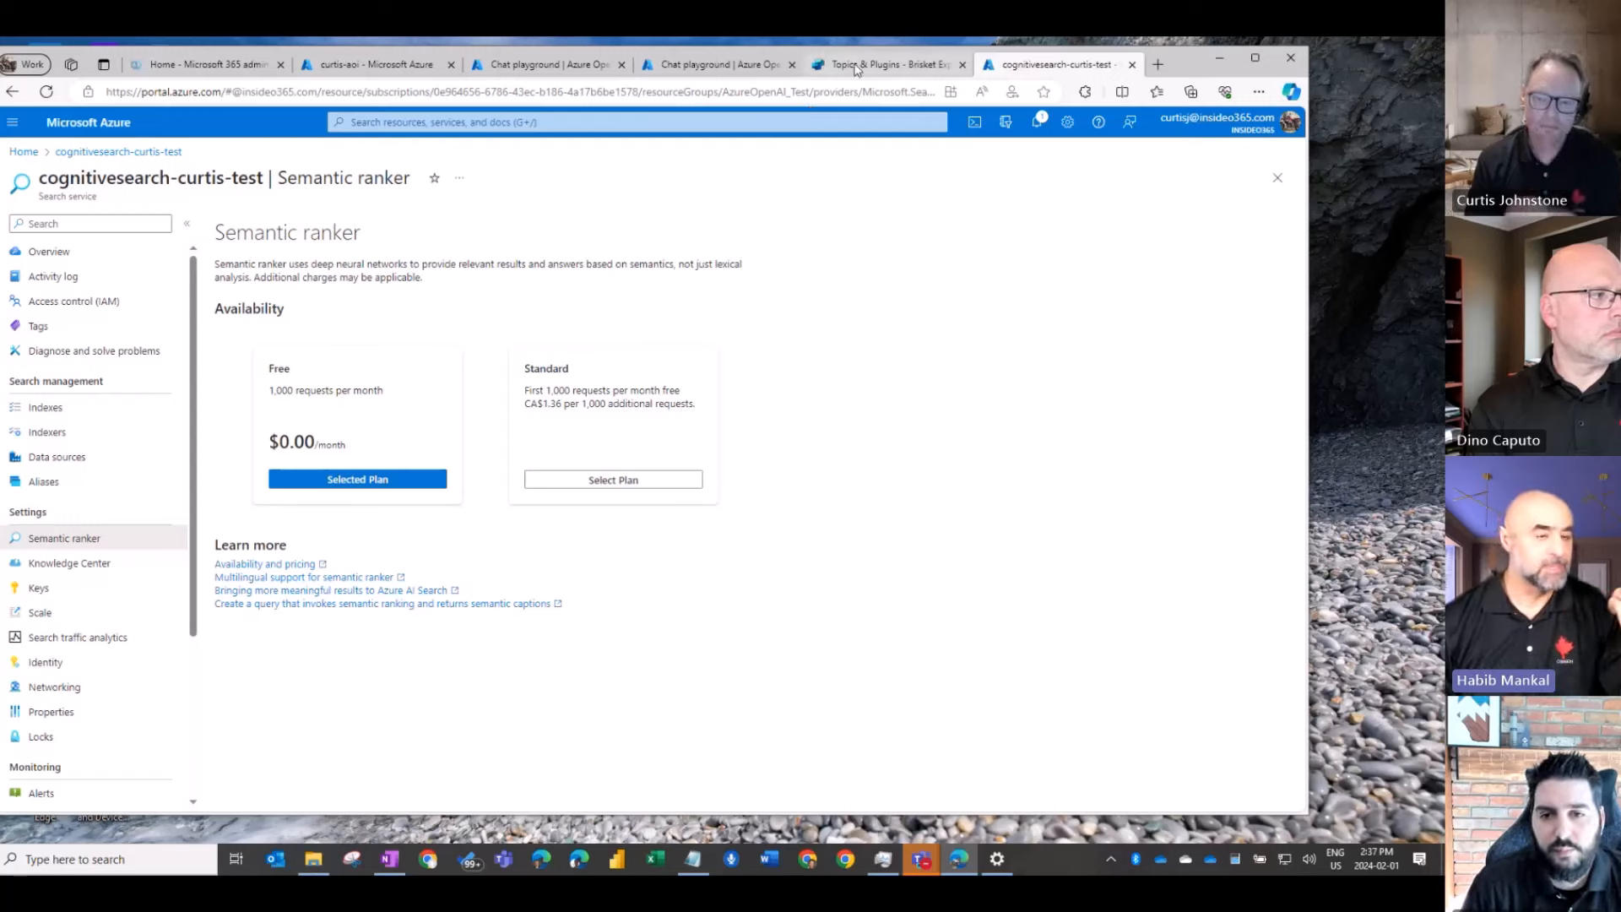
Switch back to Copilot Studio and review the Brisket Expense copilot's Generative AI data sources, including the tips for choosing a website.
mouse_move(855, 68)
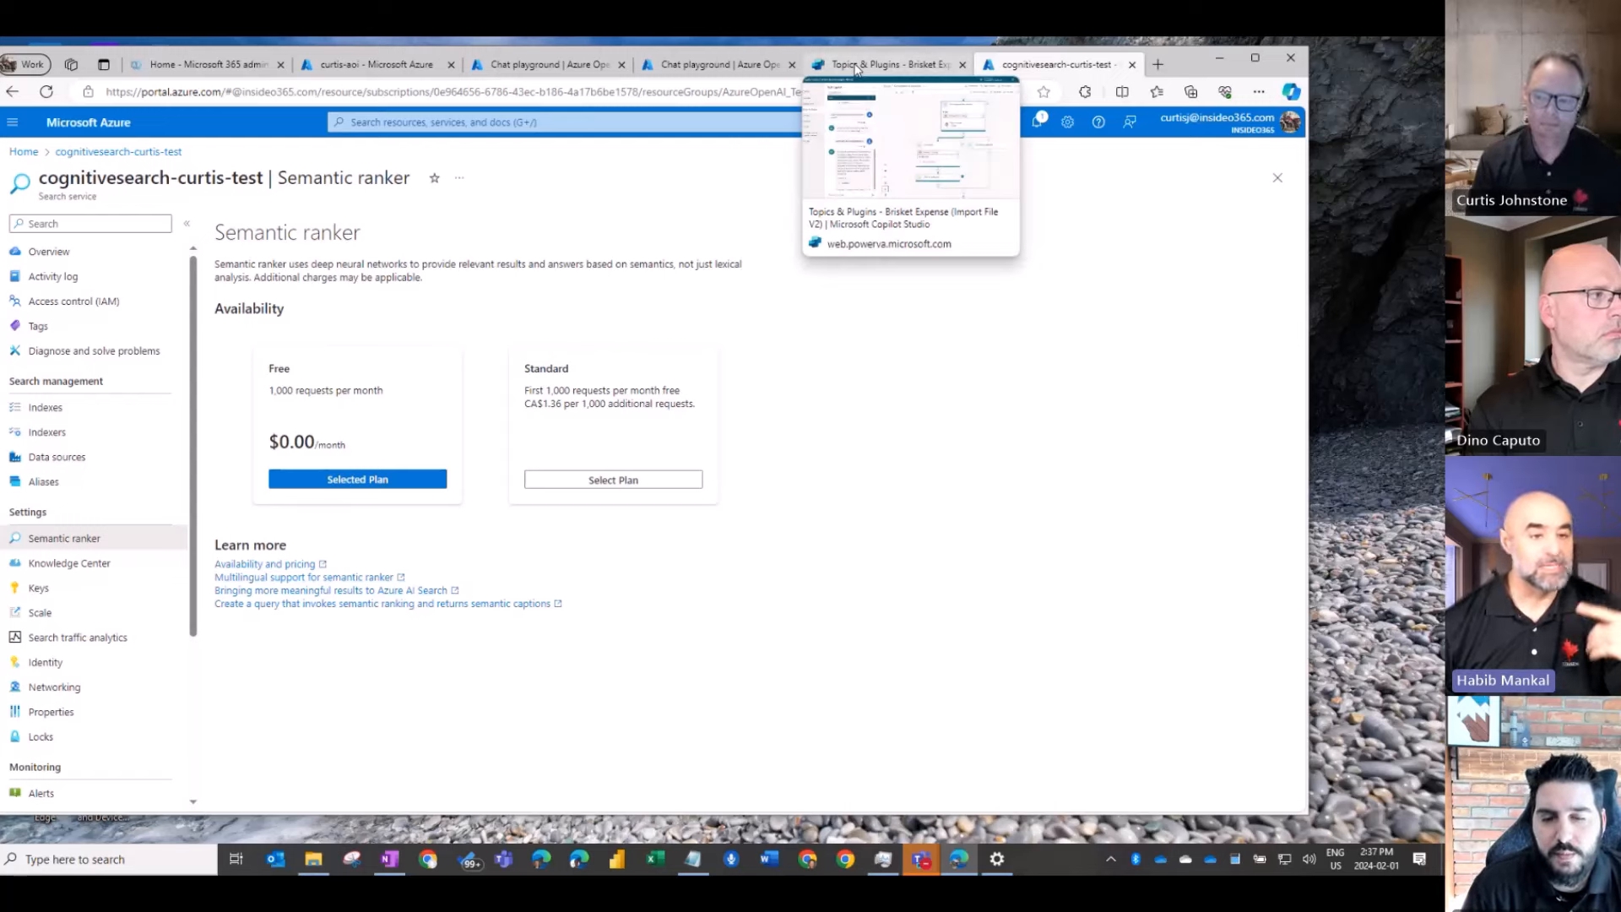
click(855, 68)
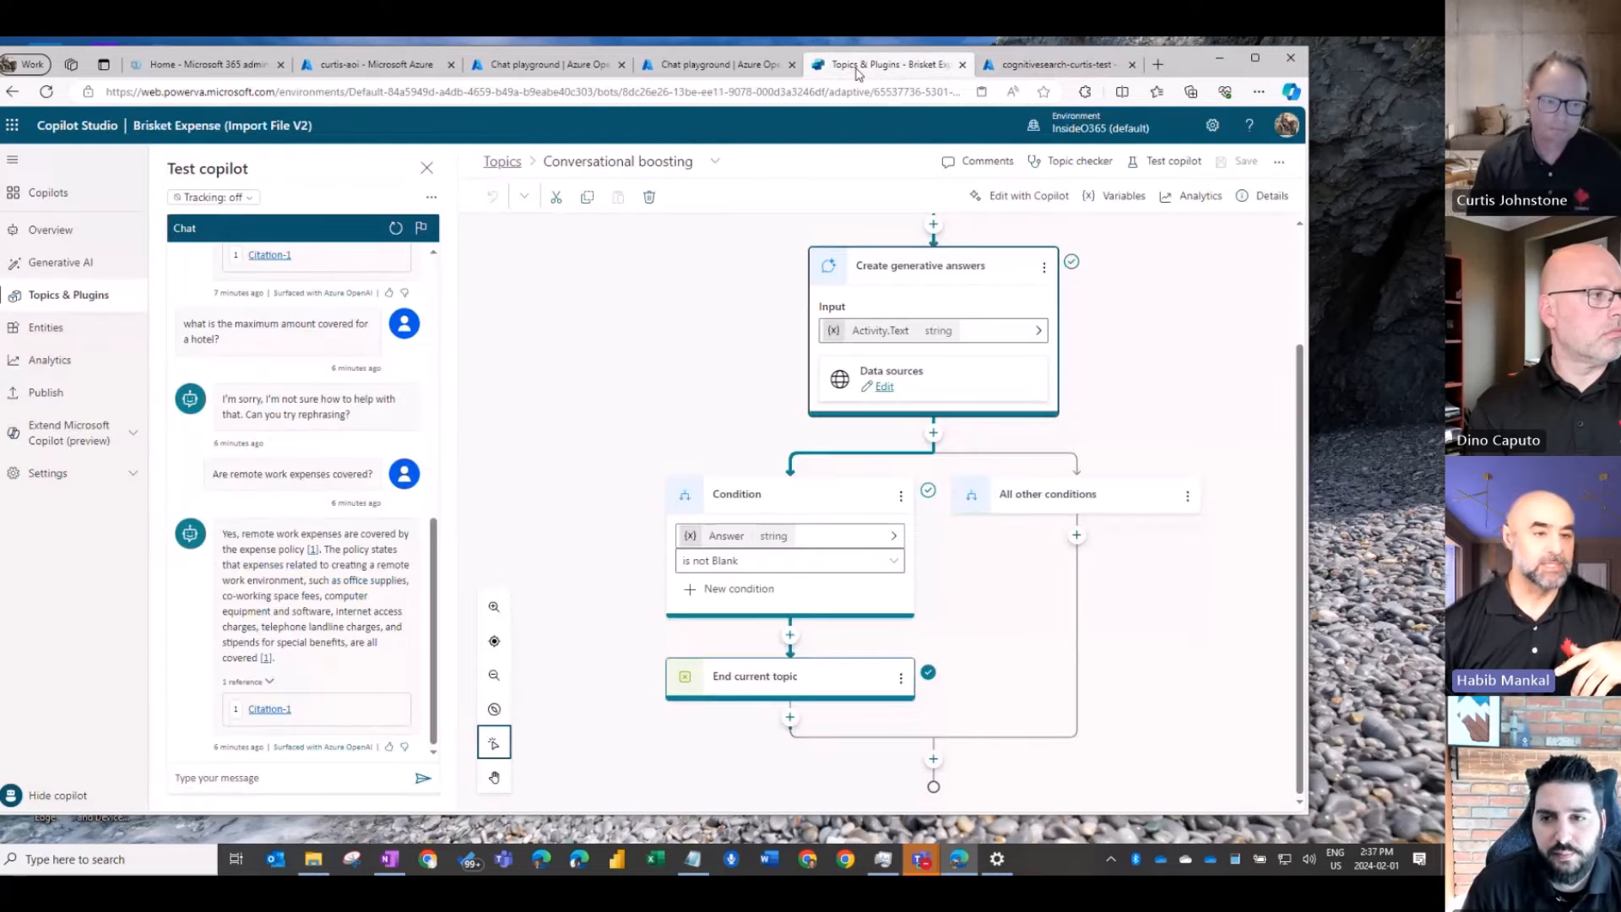
click(87, 243)
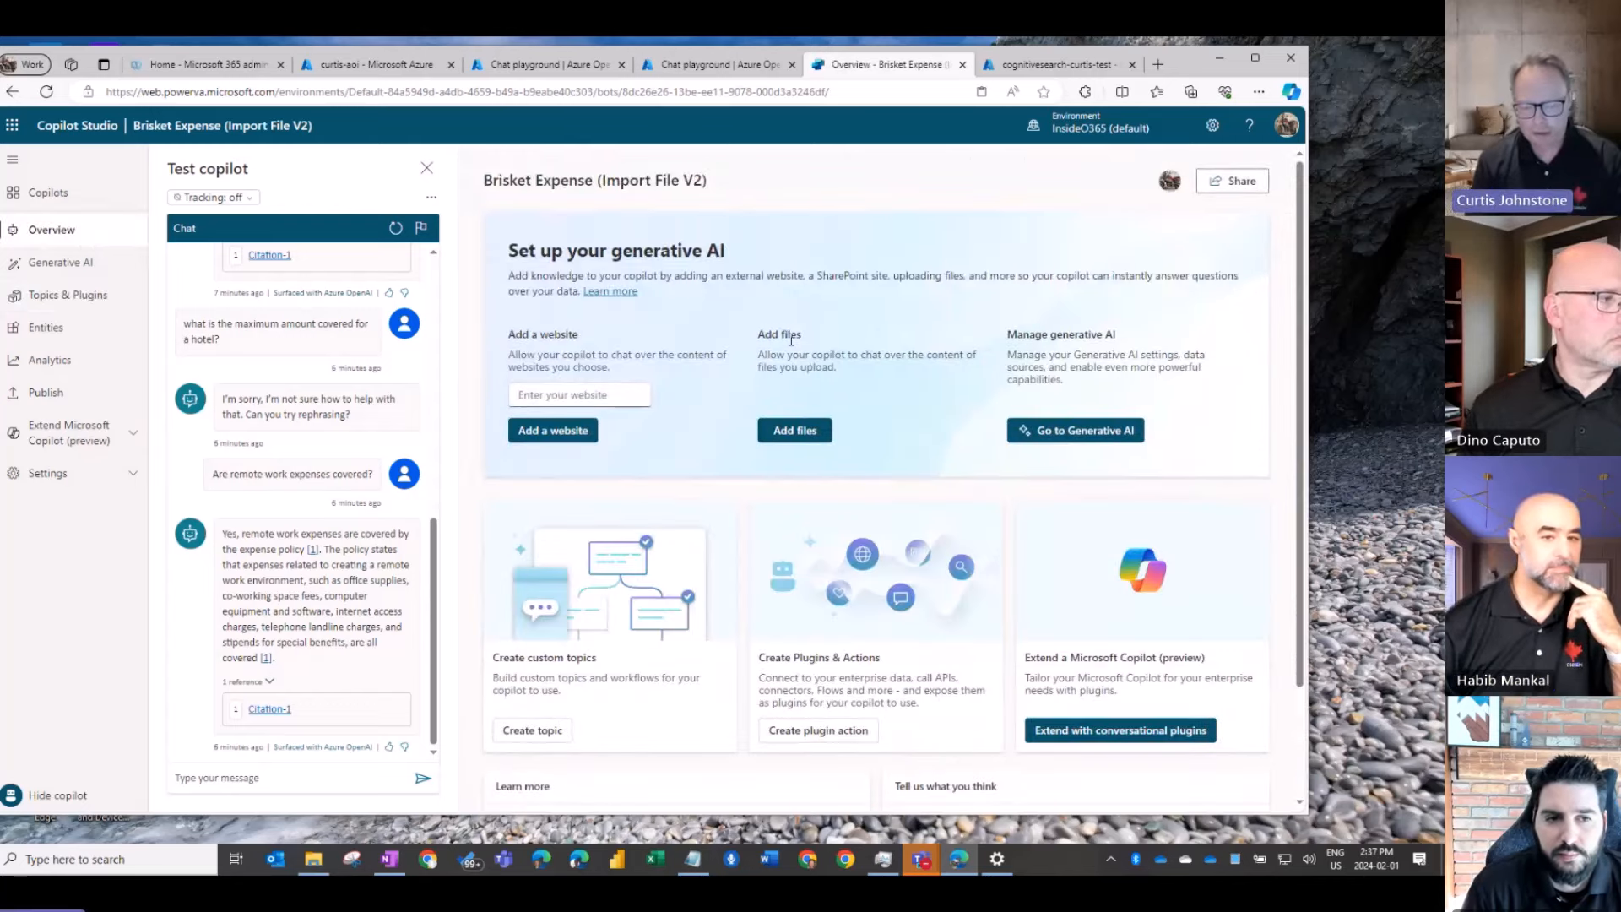
click(786, 435)
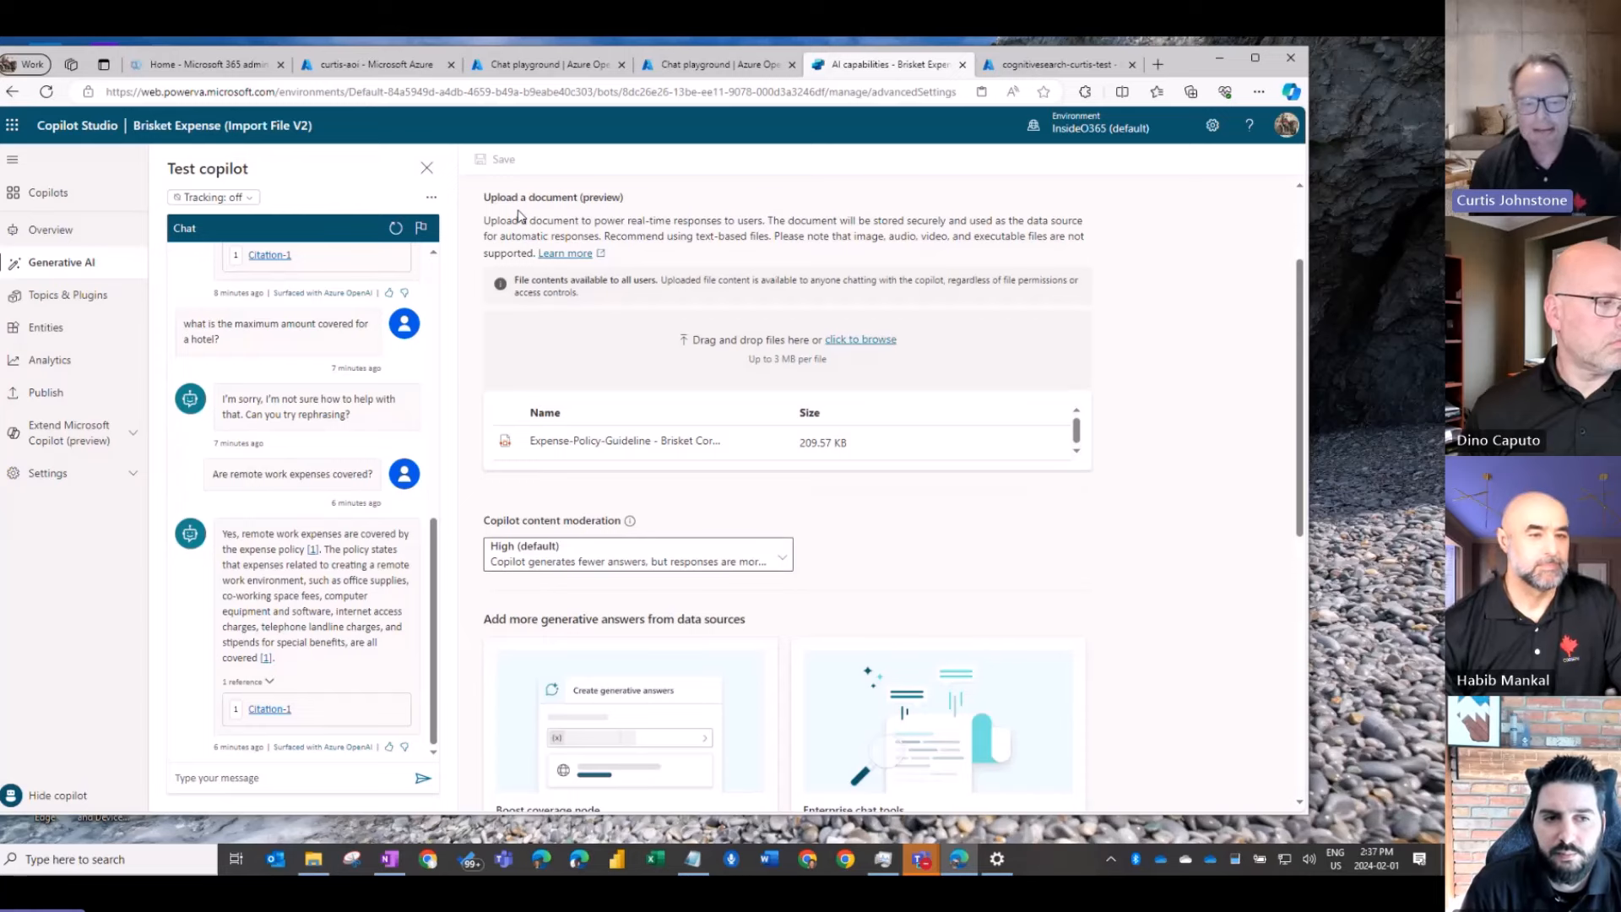
scroll(918, 222, up, 3)
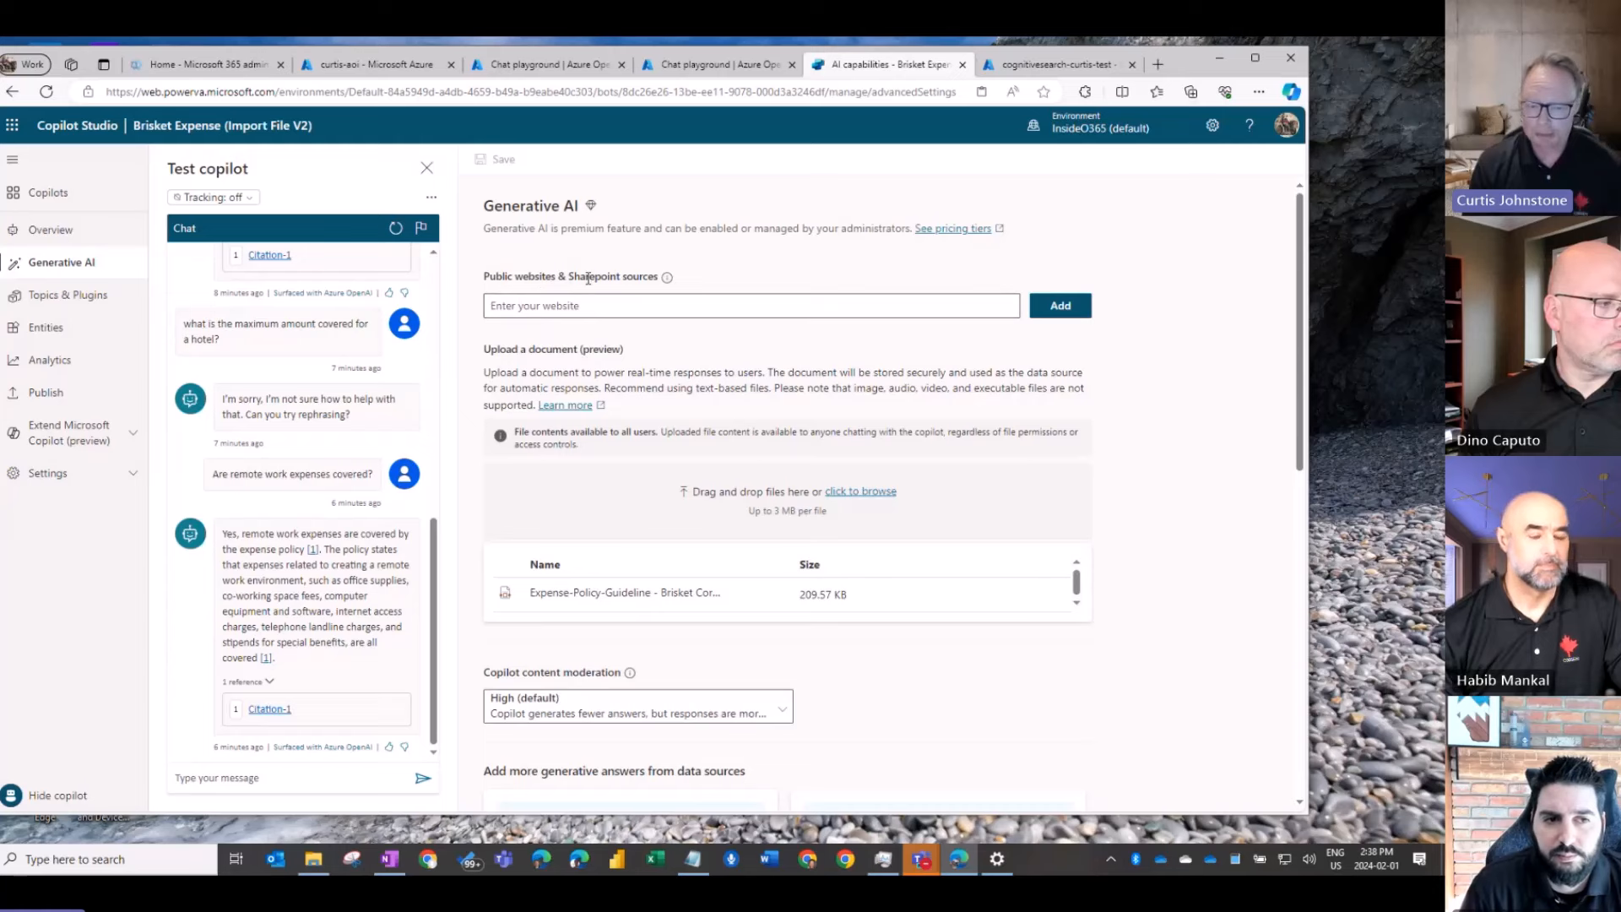
click(667, 278)
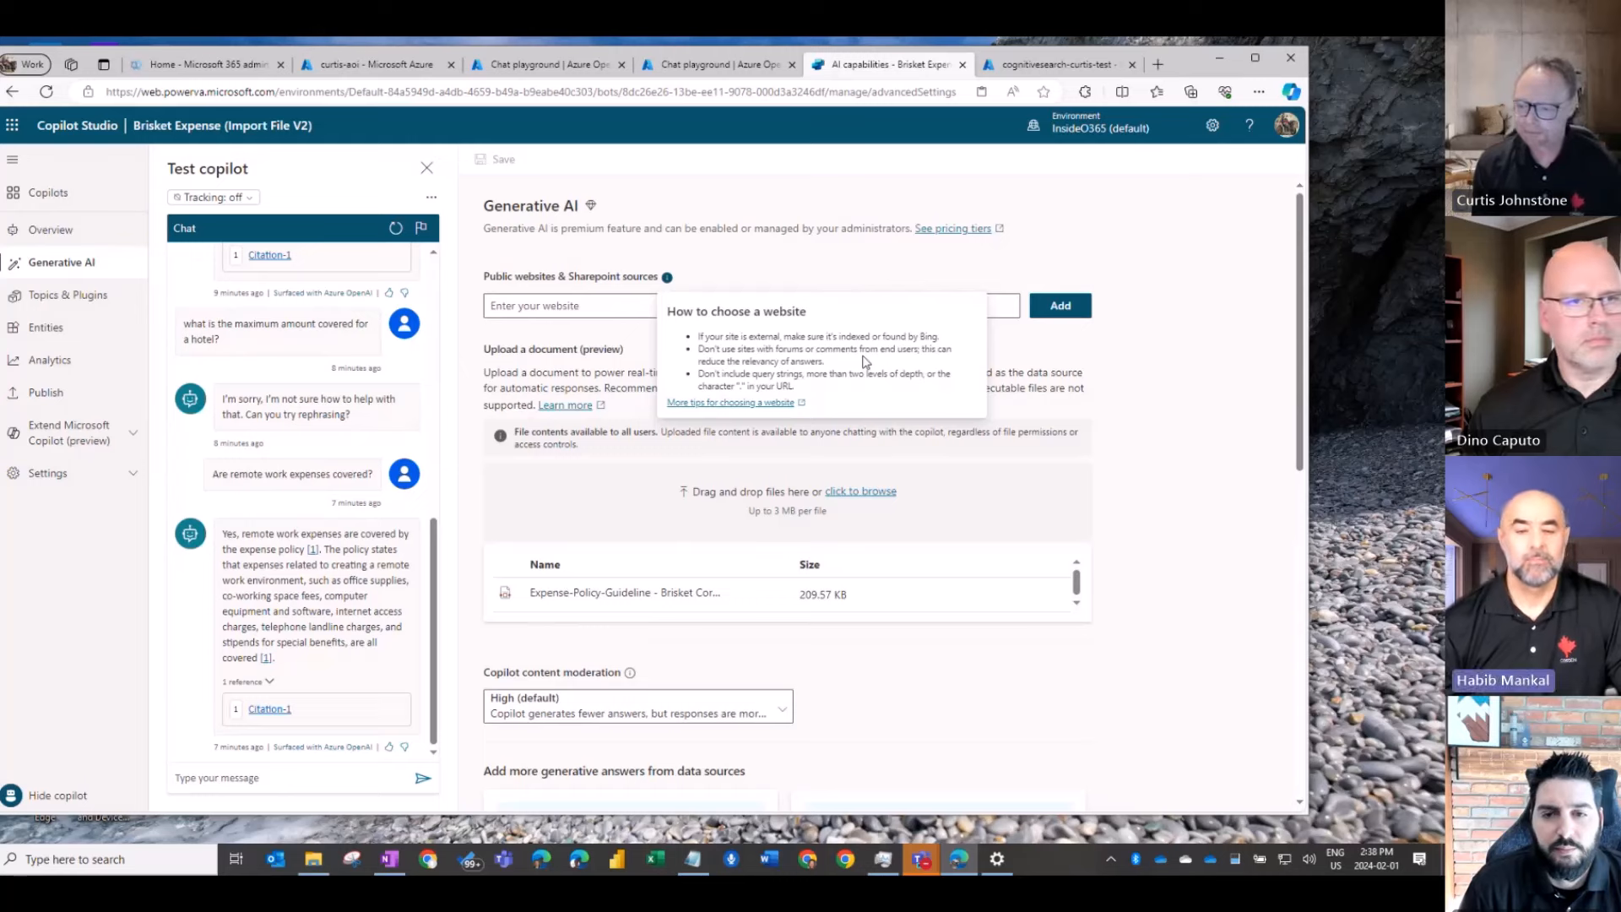
click(1213, 208)
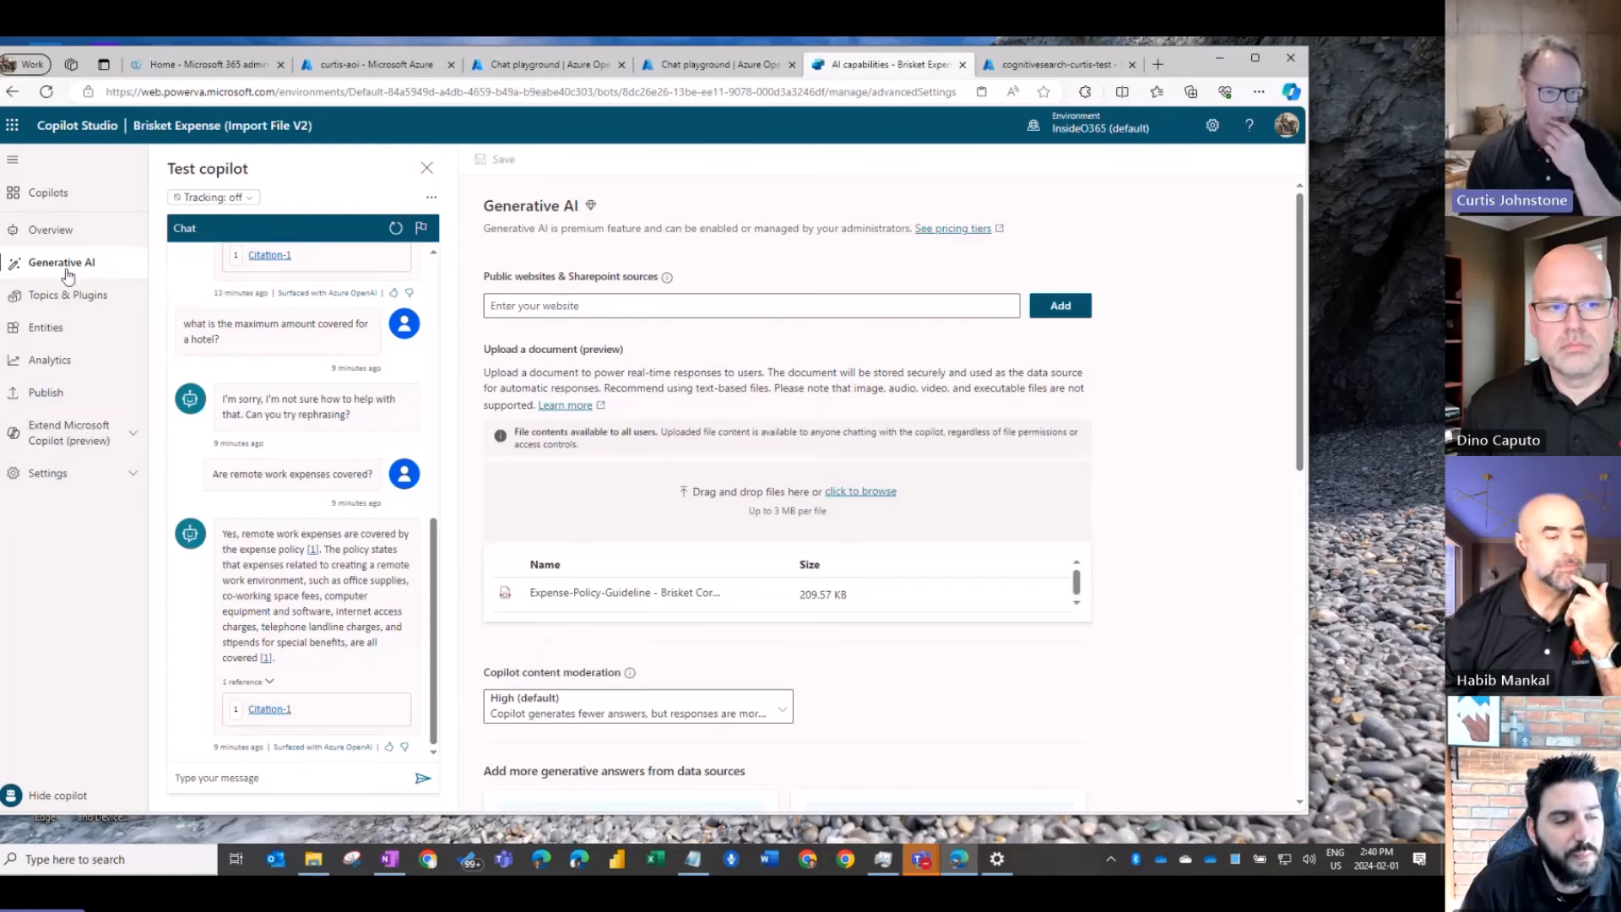
Turn on the Microsoft Teams channel for the Brisket Expense (Import File V2) copilot, dismiss the notices, and close the channel details.
click(79, 229)
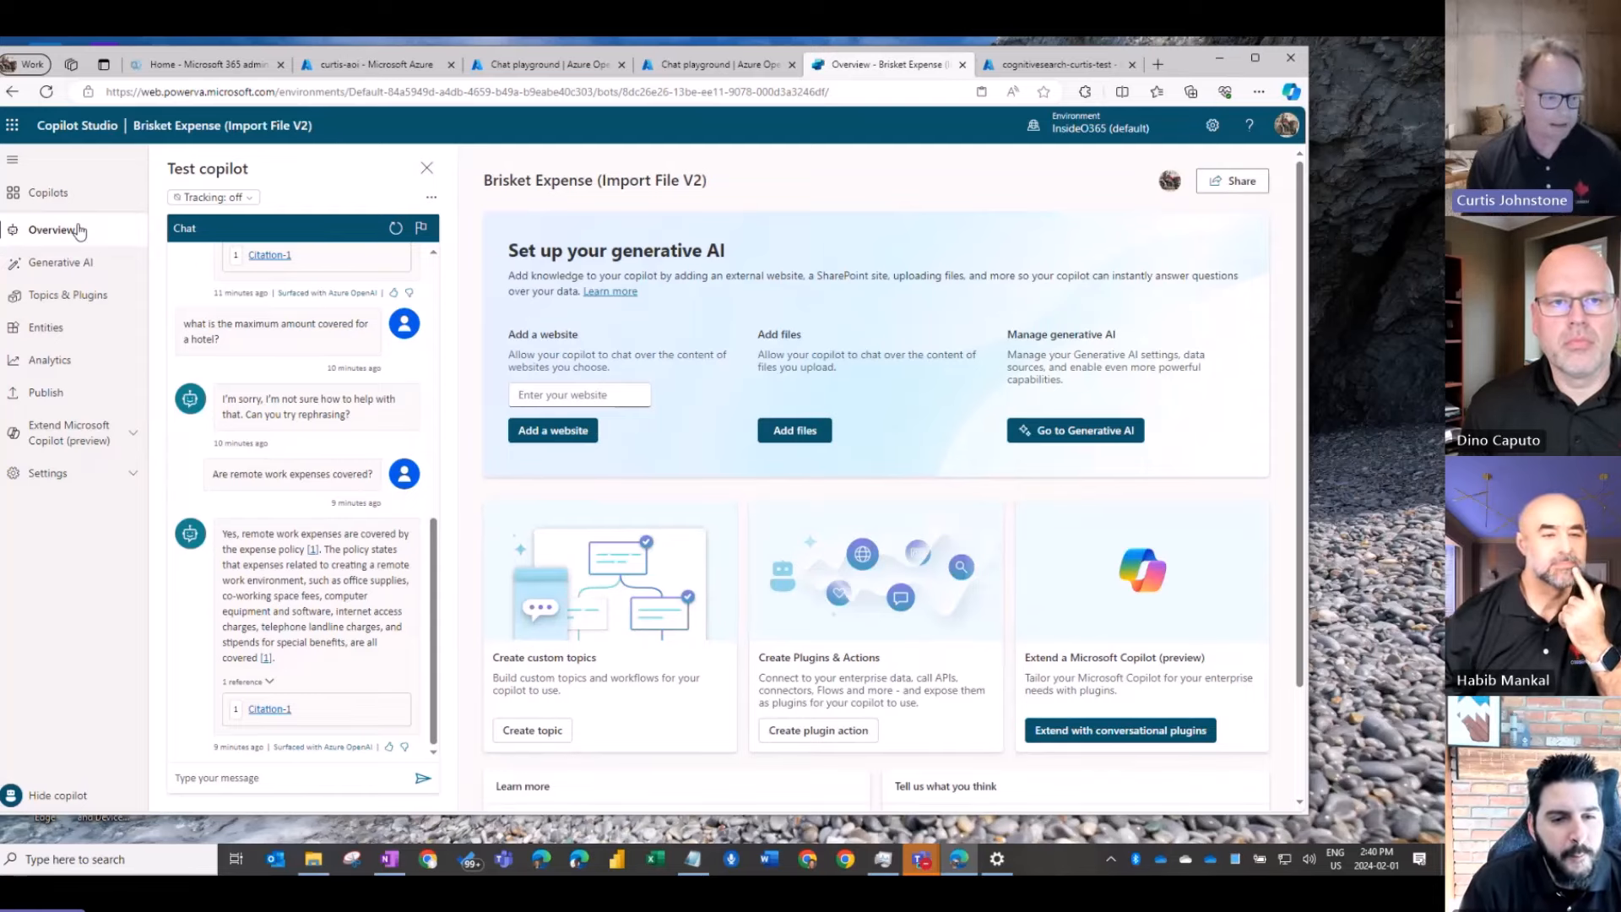
click(63, 390)
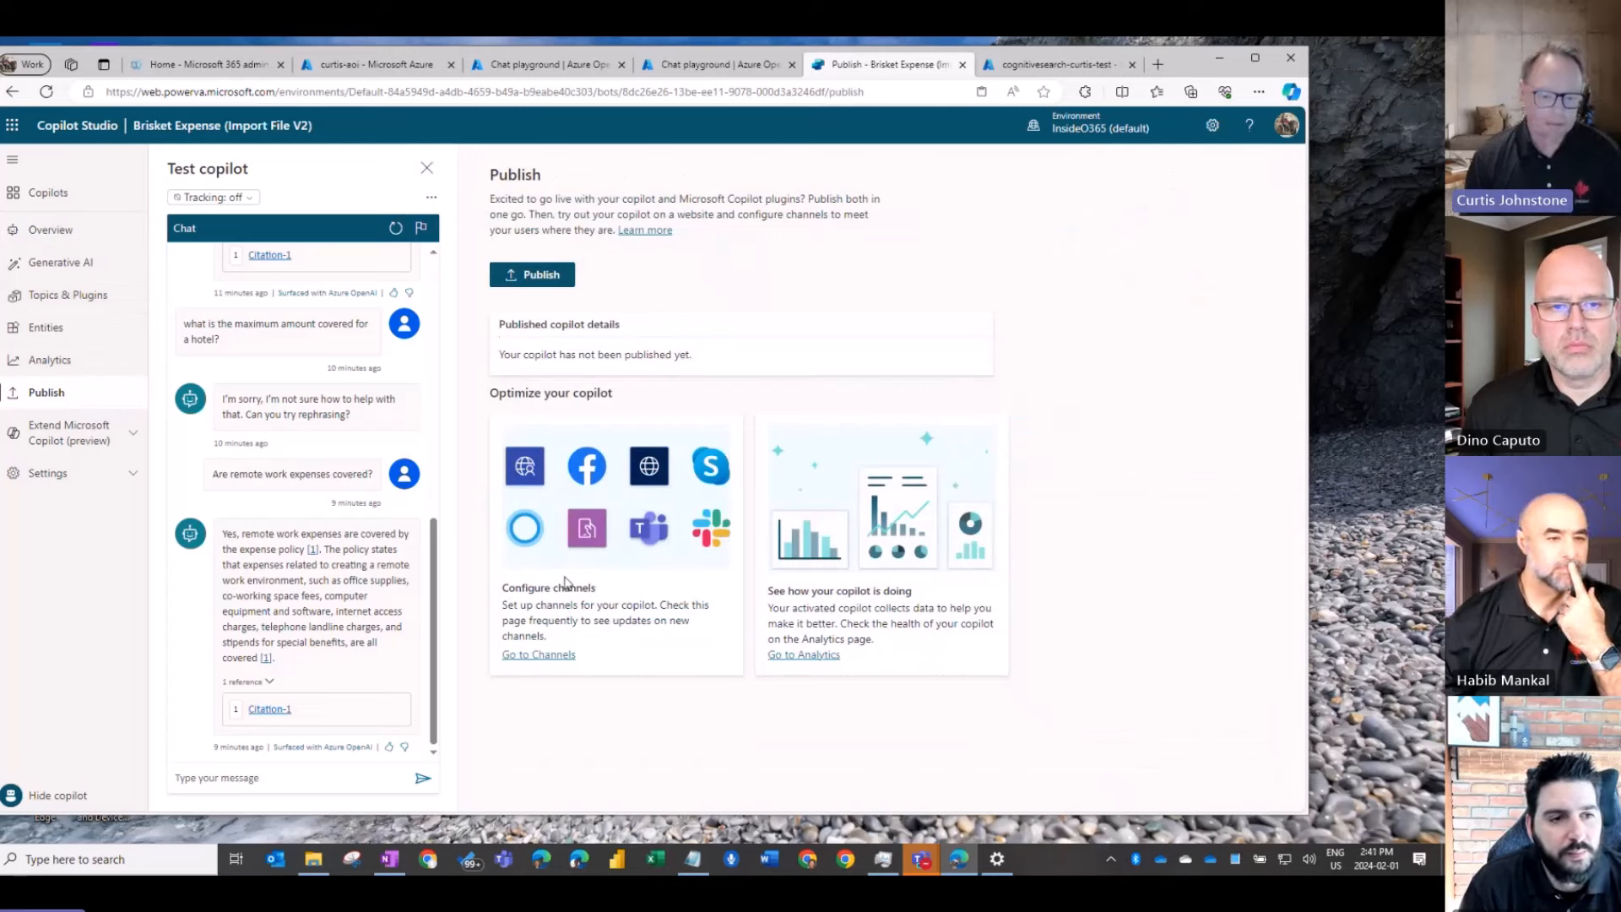
drag(502, 588, 580, 593)
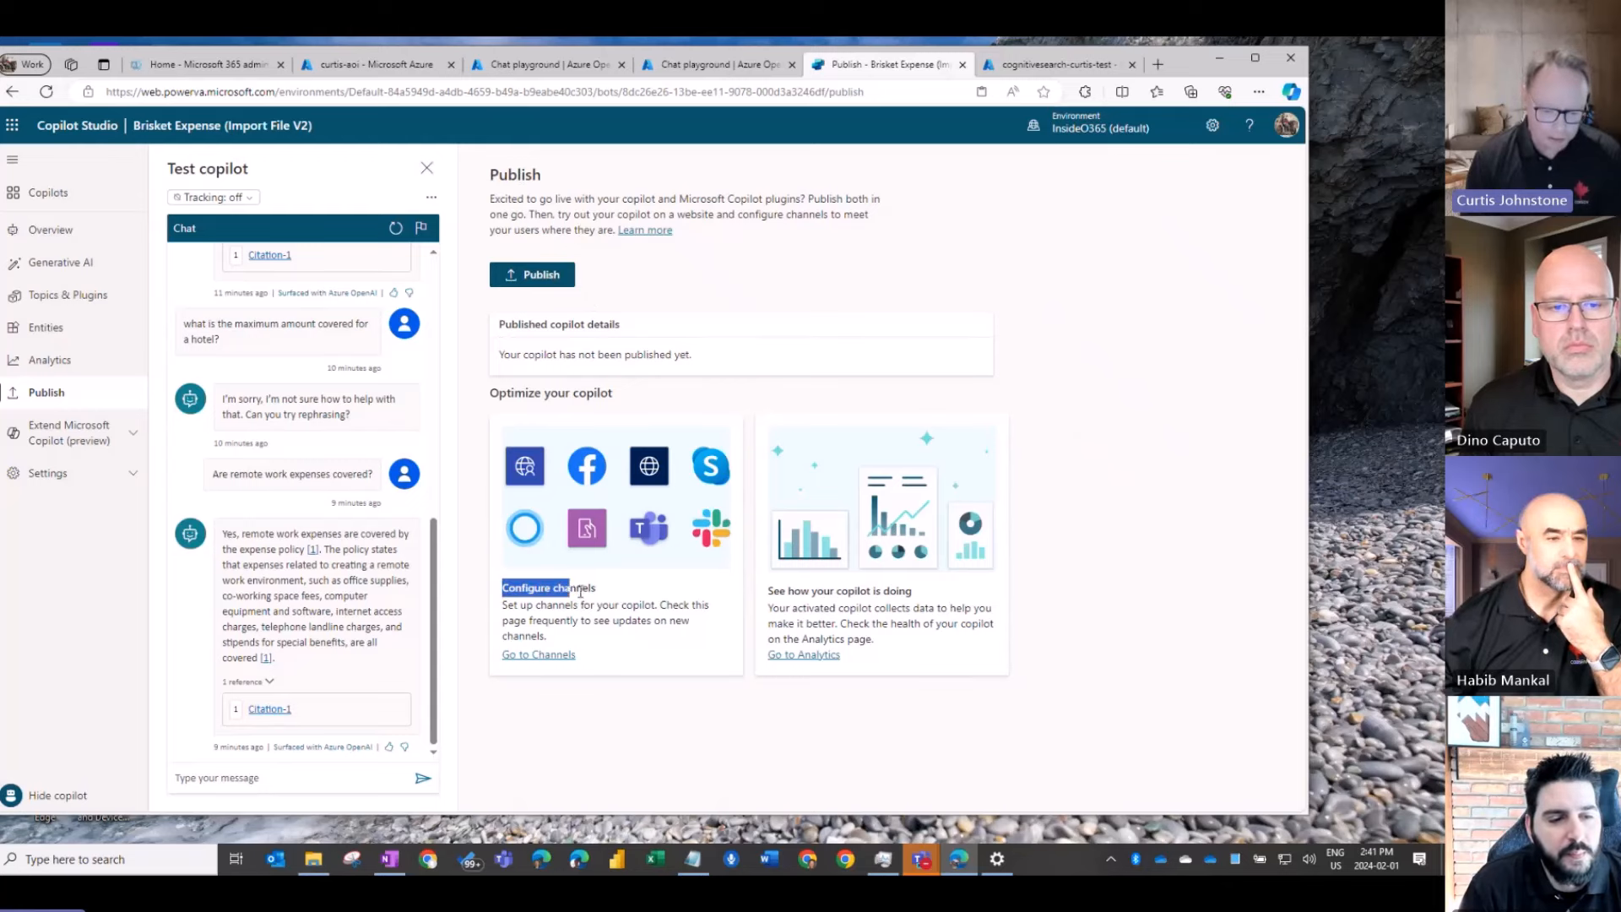
click(554, 657)
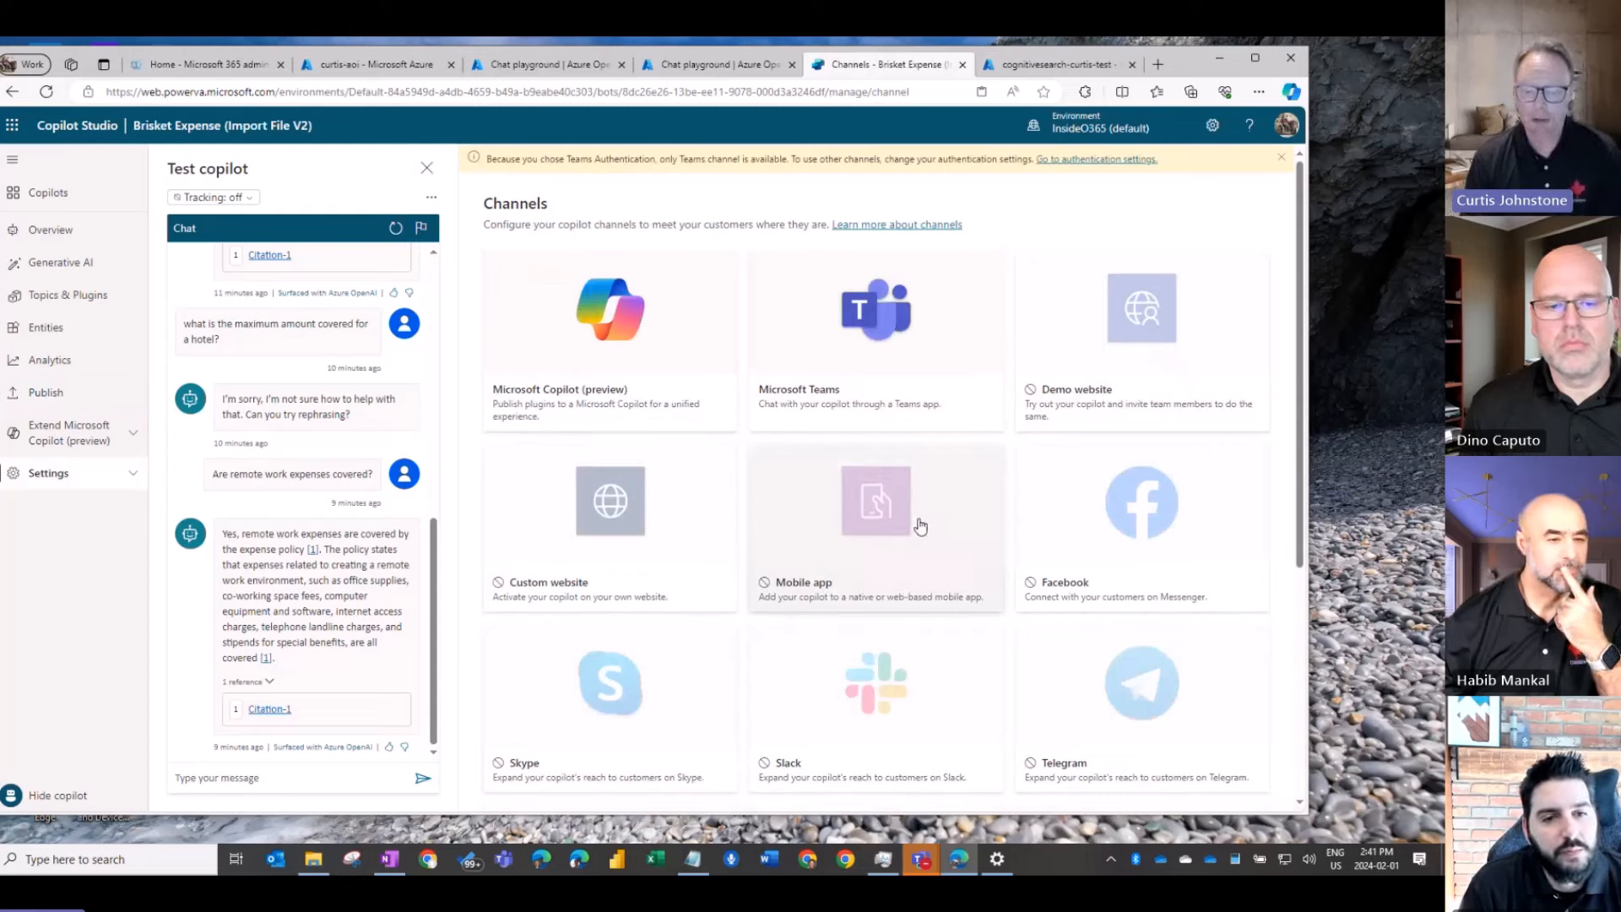
click(865, 411)
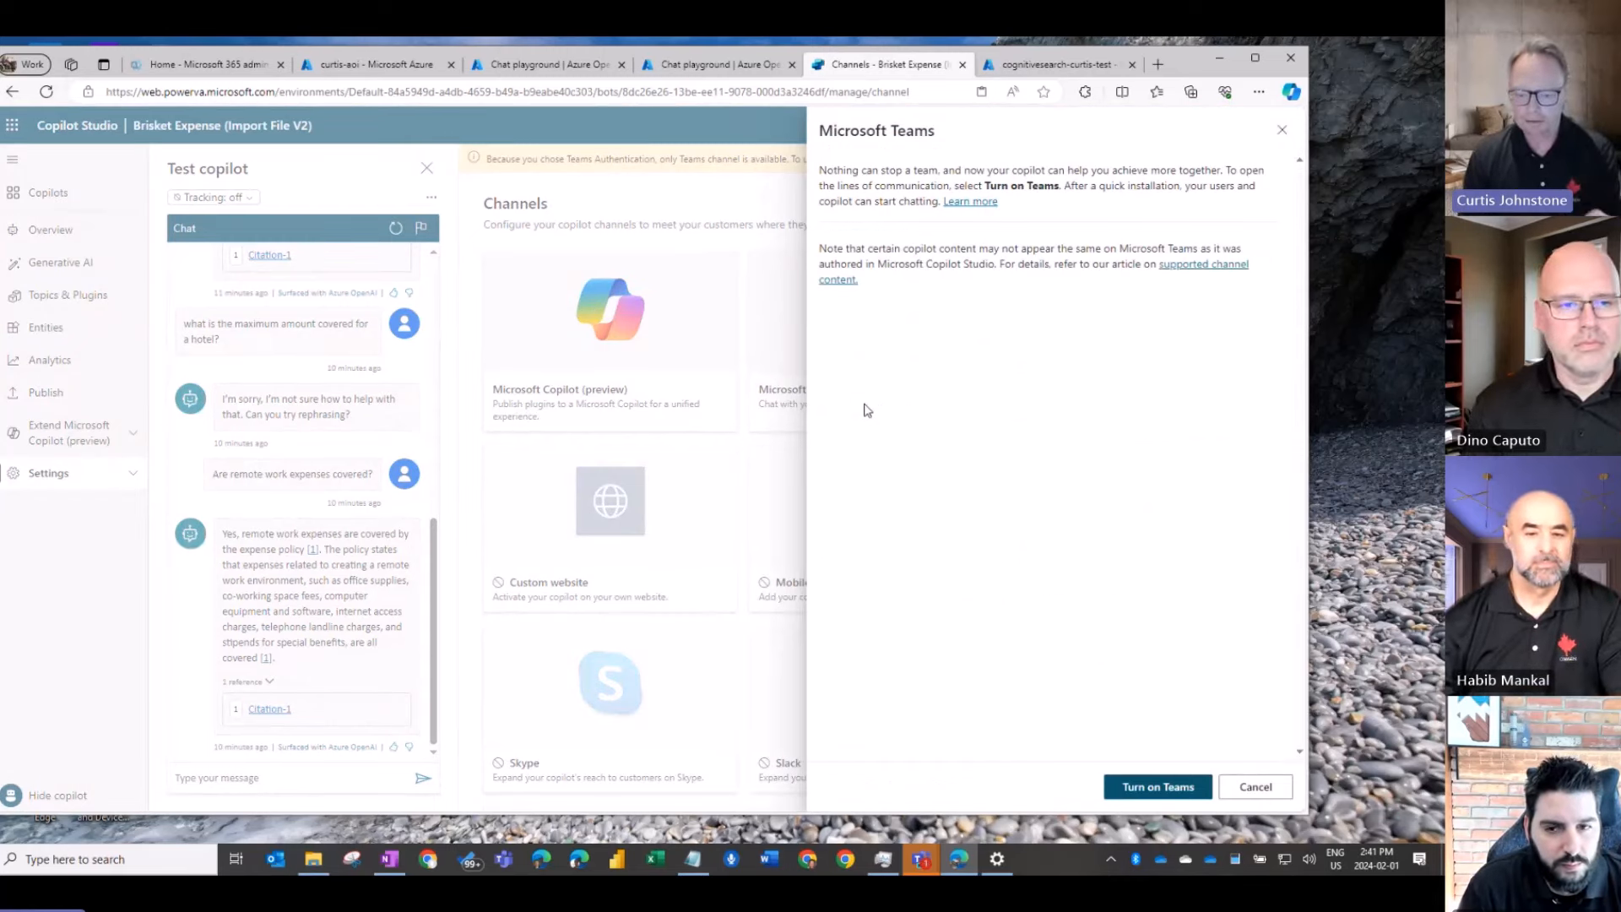
click(1173, 786)
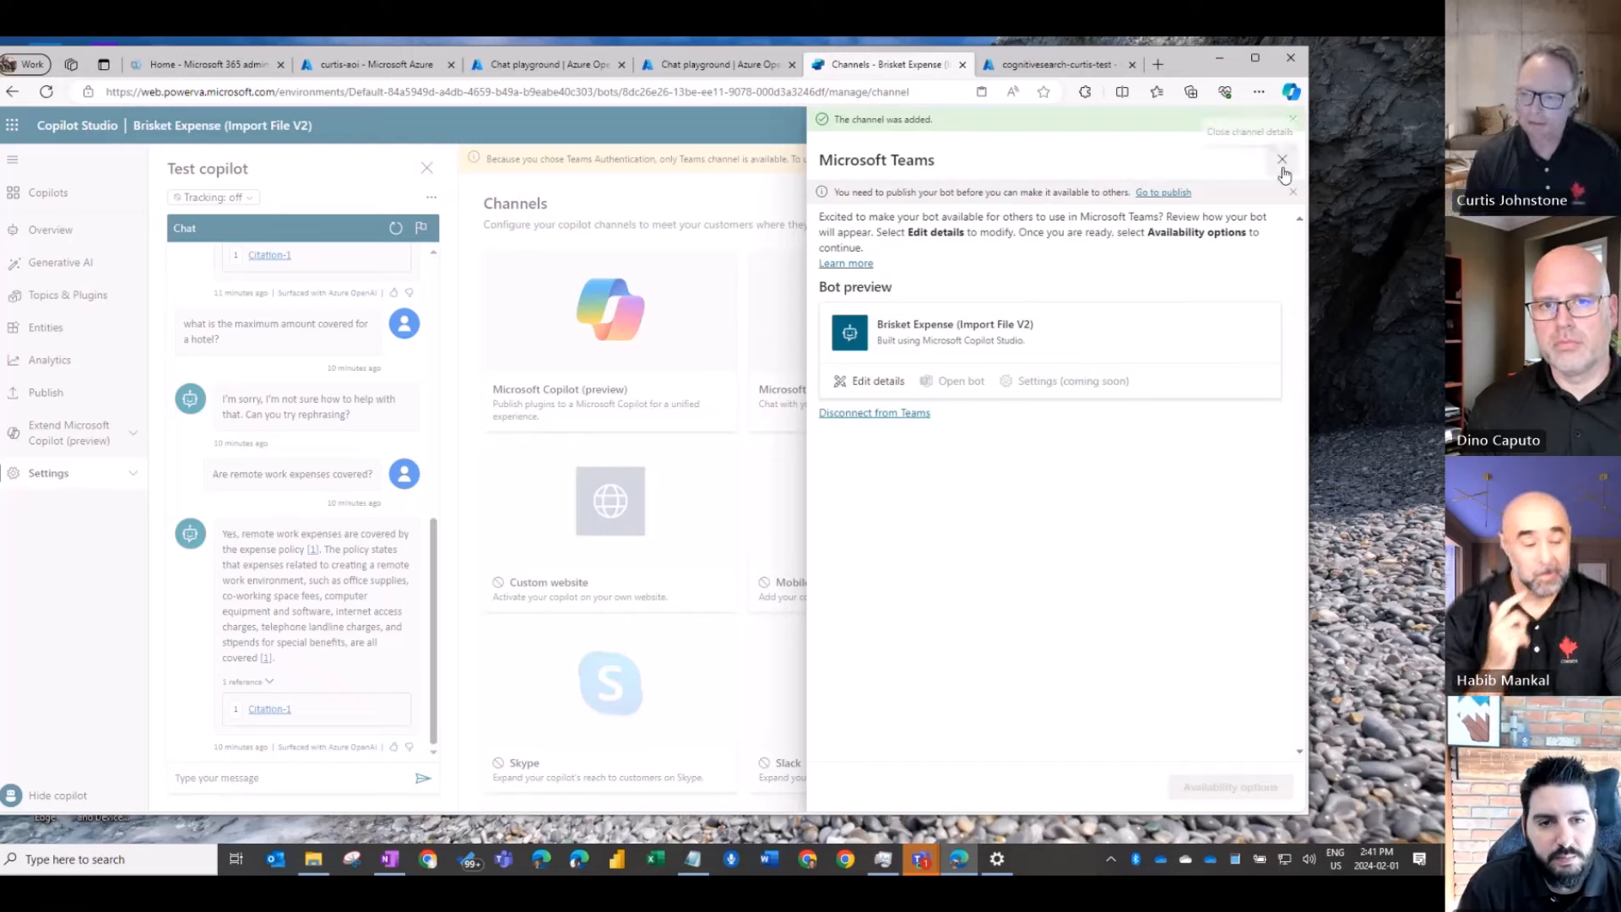
click(1293, 192)
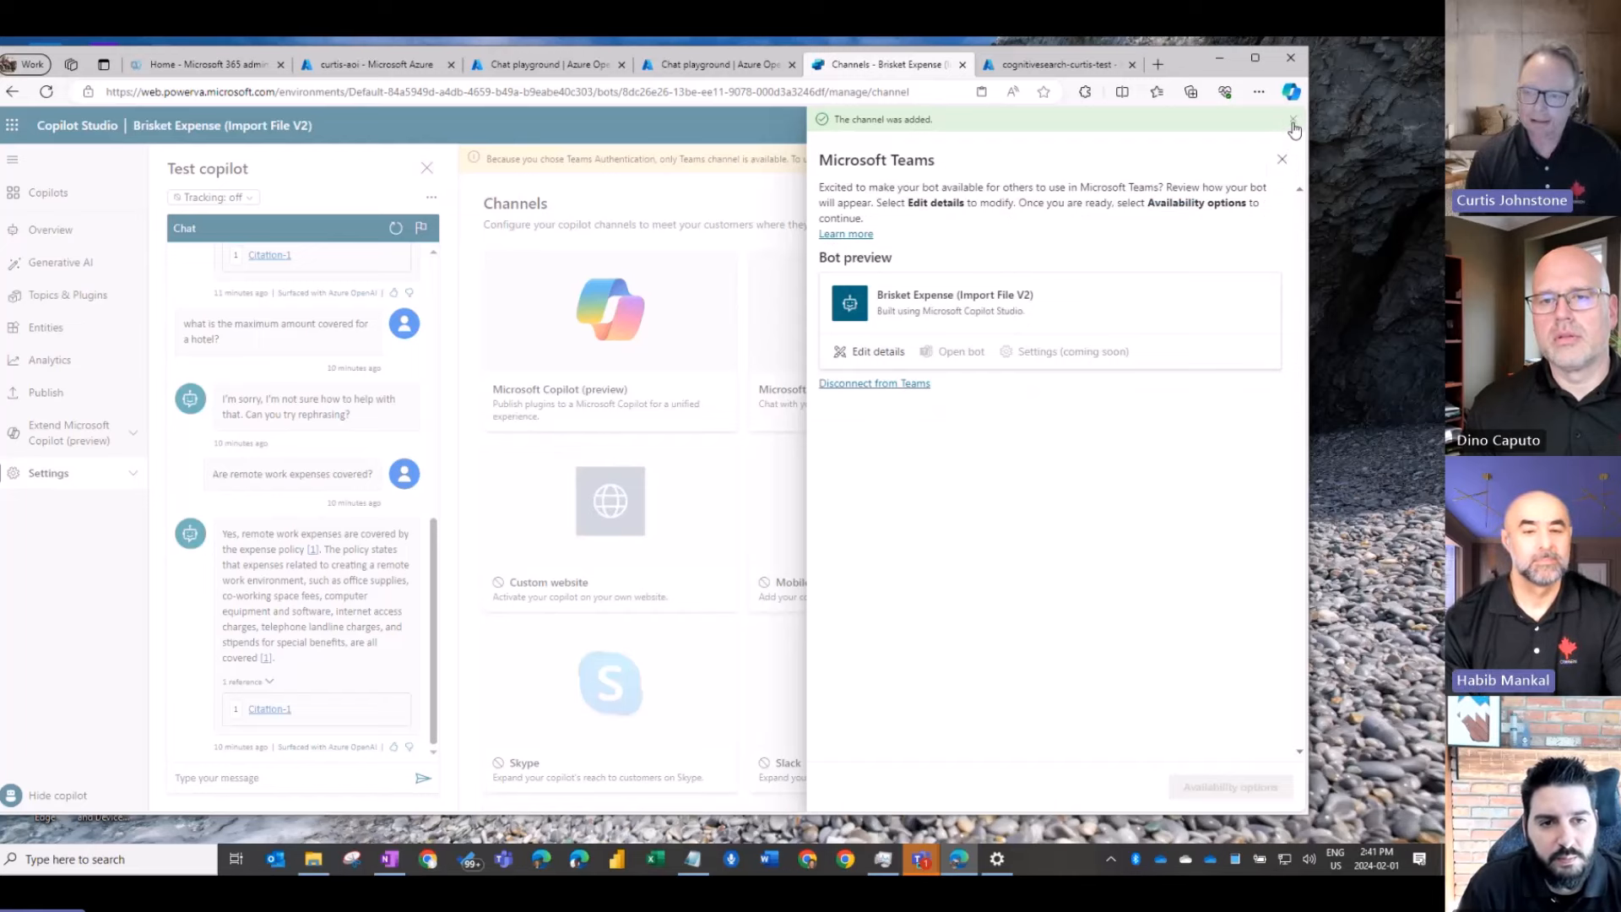
click(1292, 121)
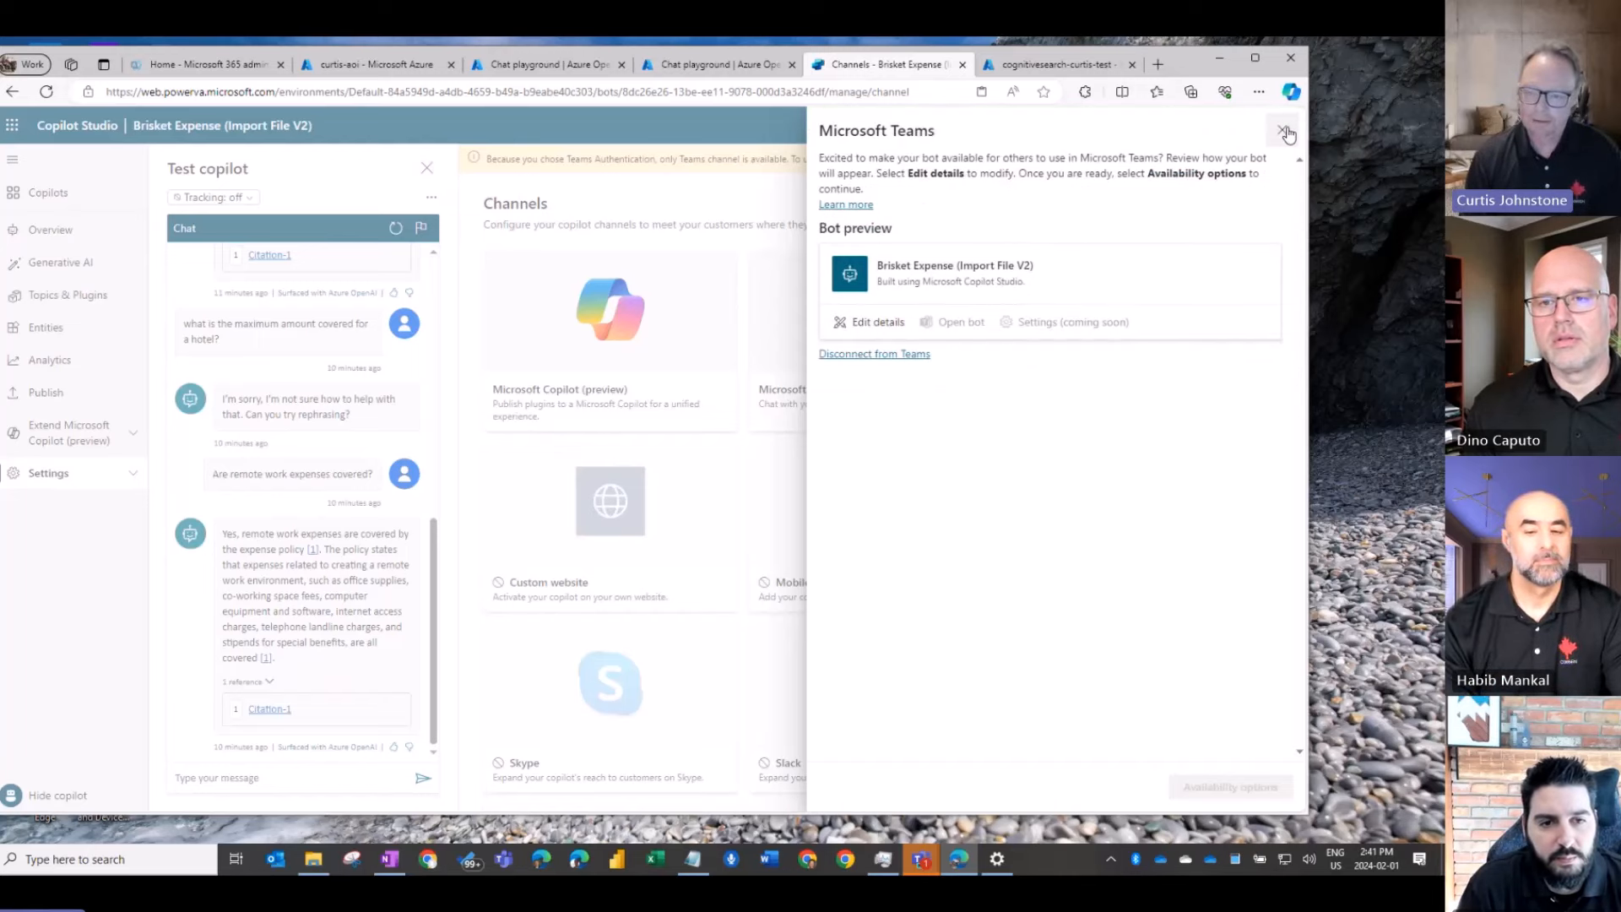
click(1284, 132)
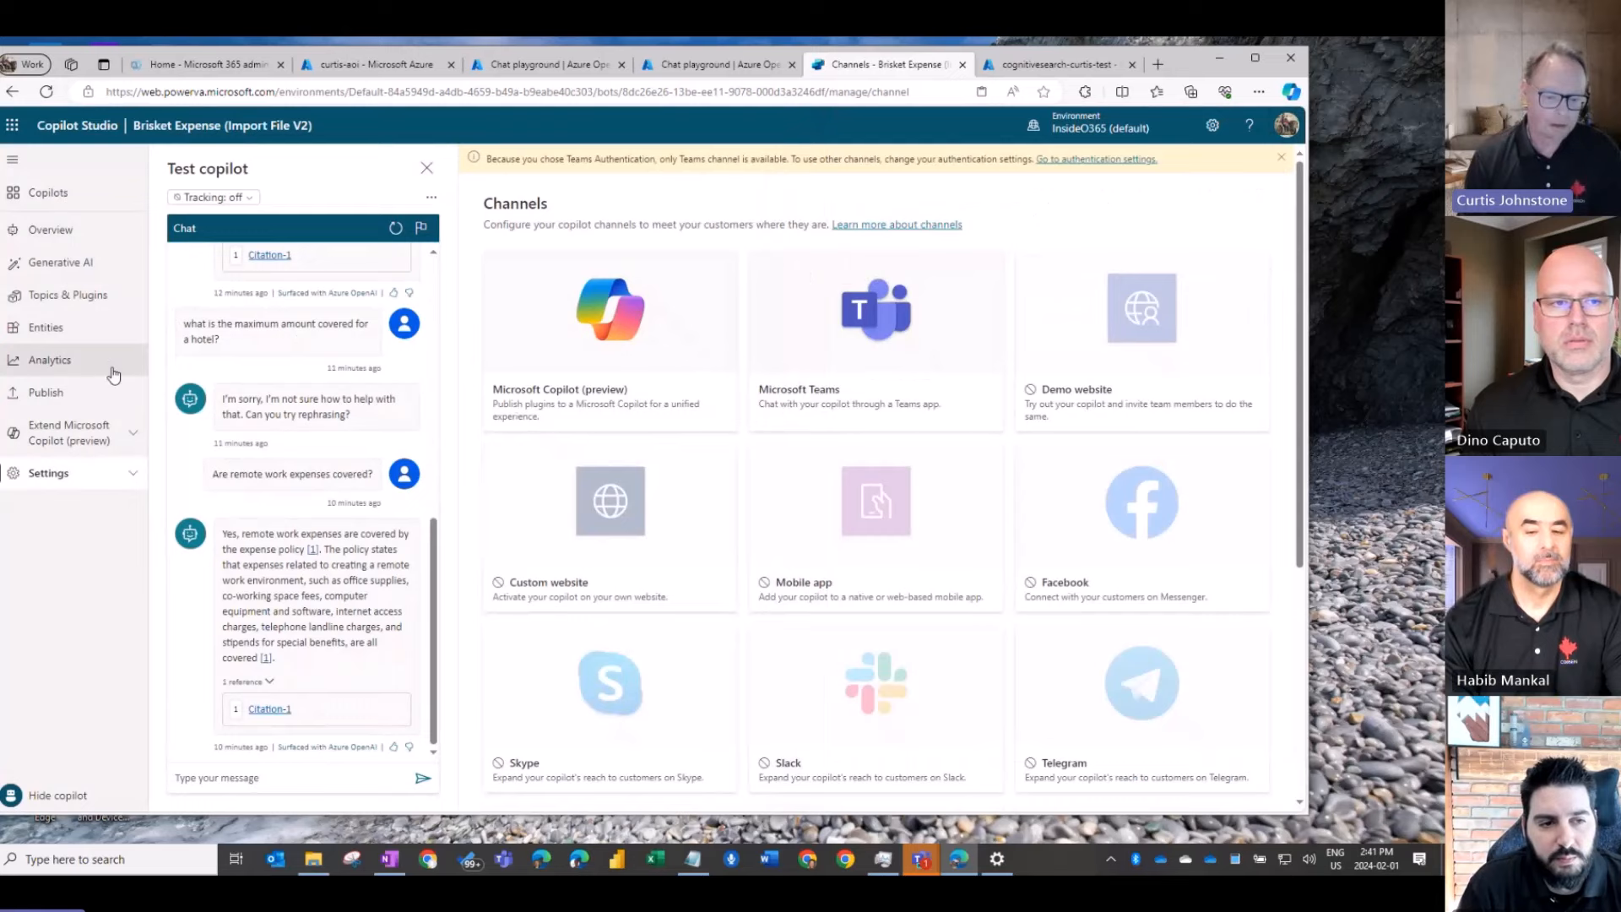
Publish the latest content of the Brisket Expense (Import File V2) copilot.
click(137, 392)
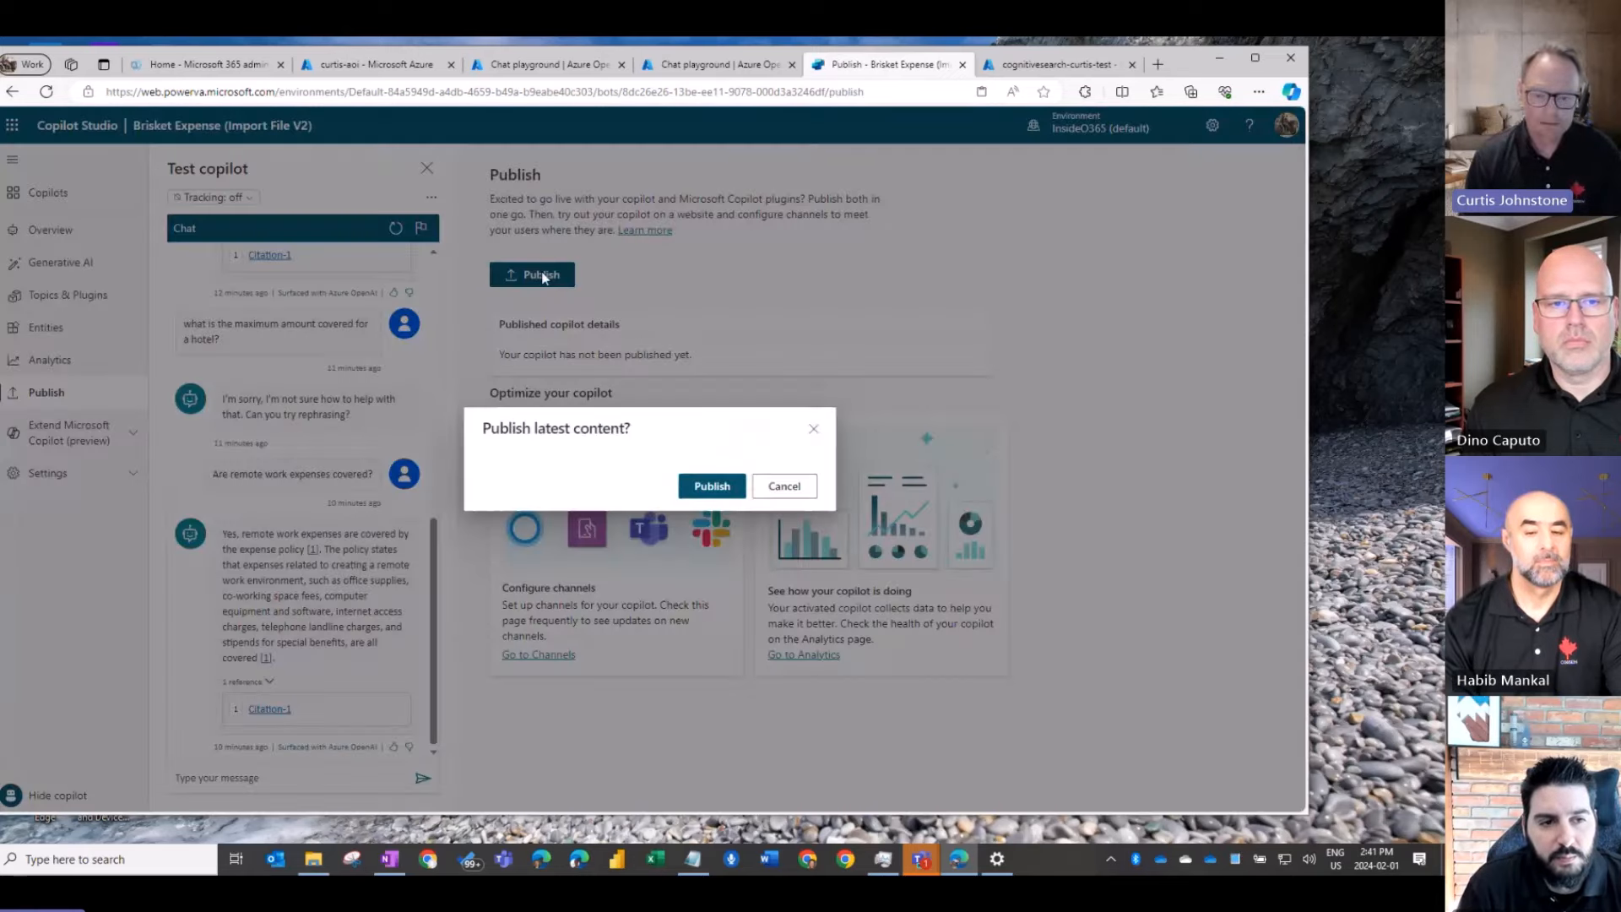
click(531, 274)
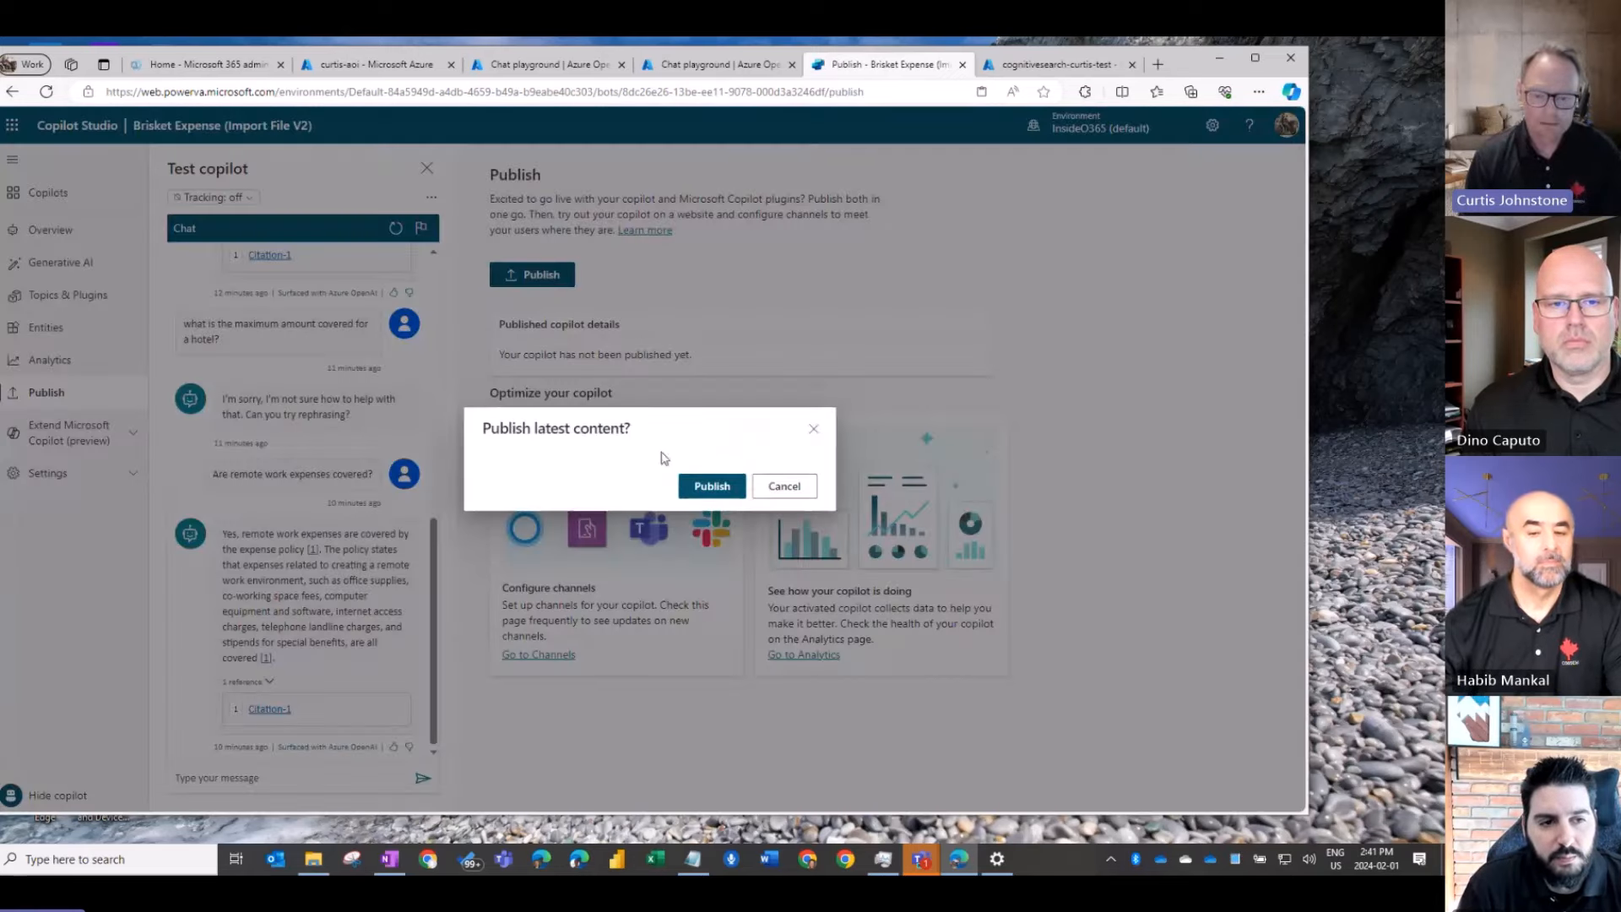
click(712, 486)
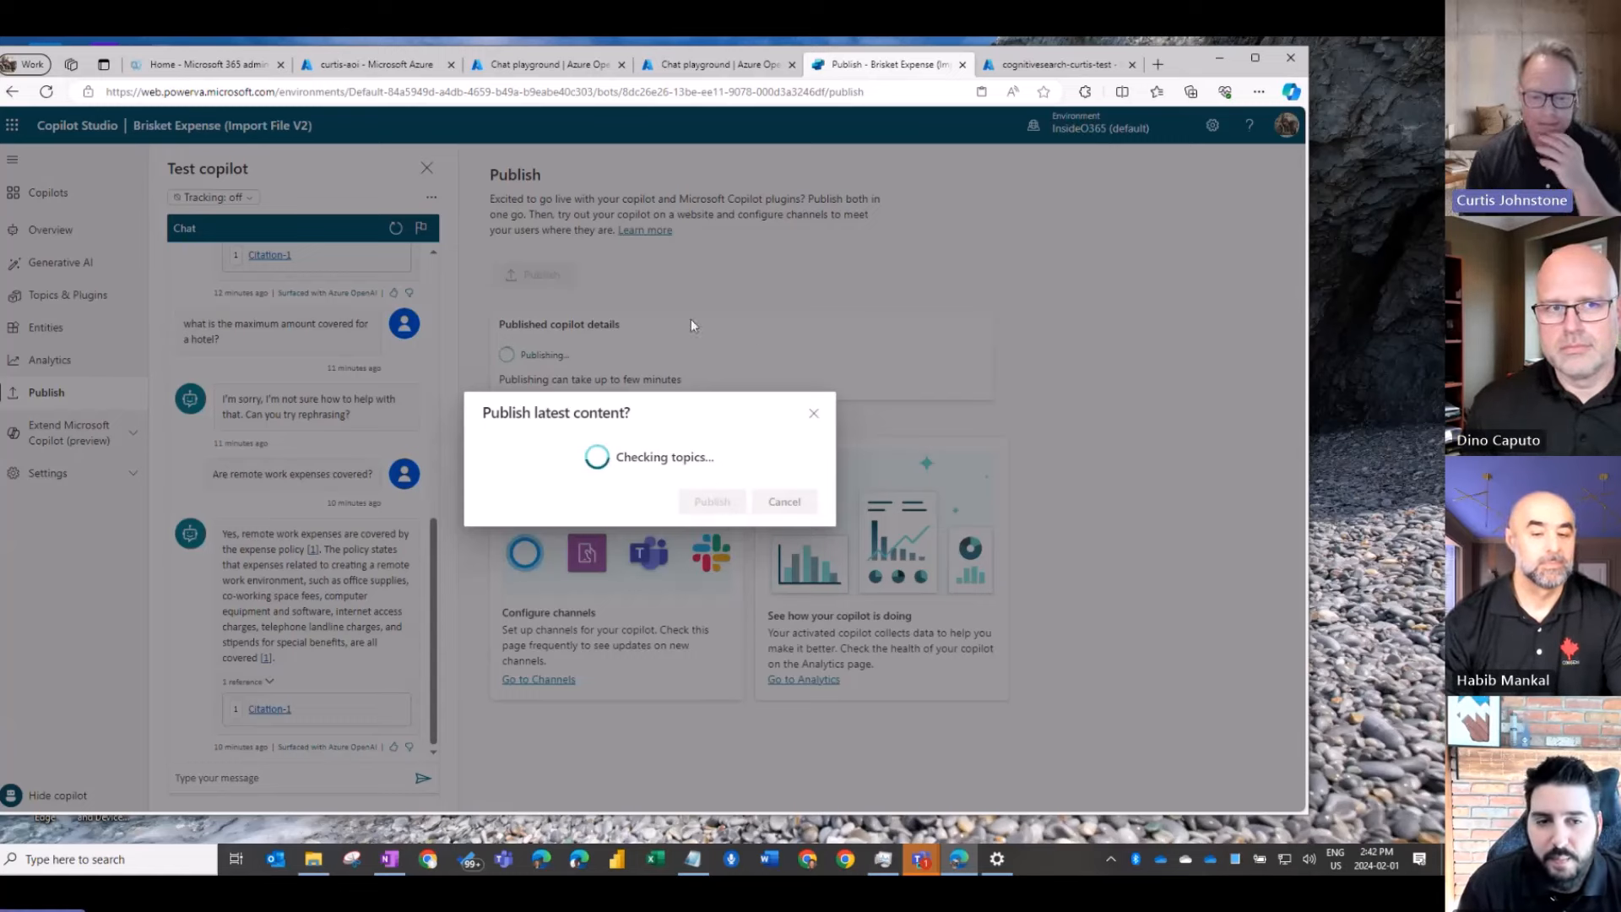
Switch to the Microsoft Teams chat with the Expense Policy Demo from AOI bot and dismiss the do-not-disturb notice.
click(920, 863)
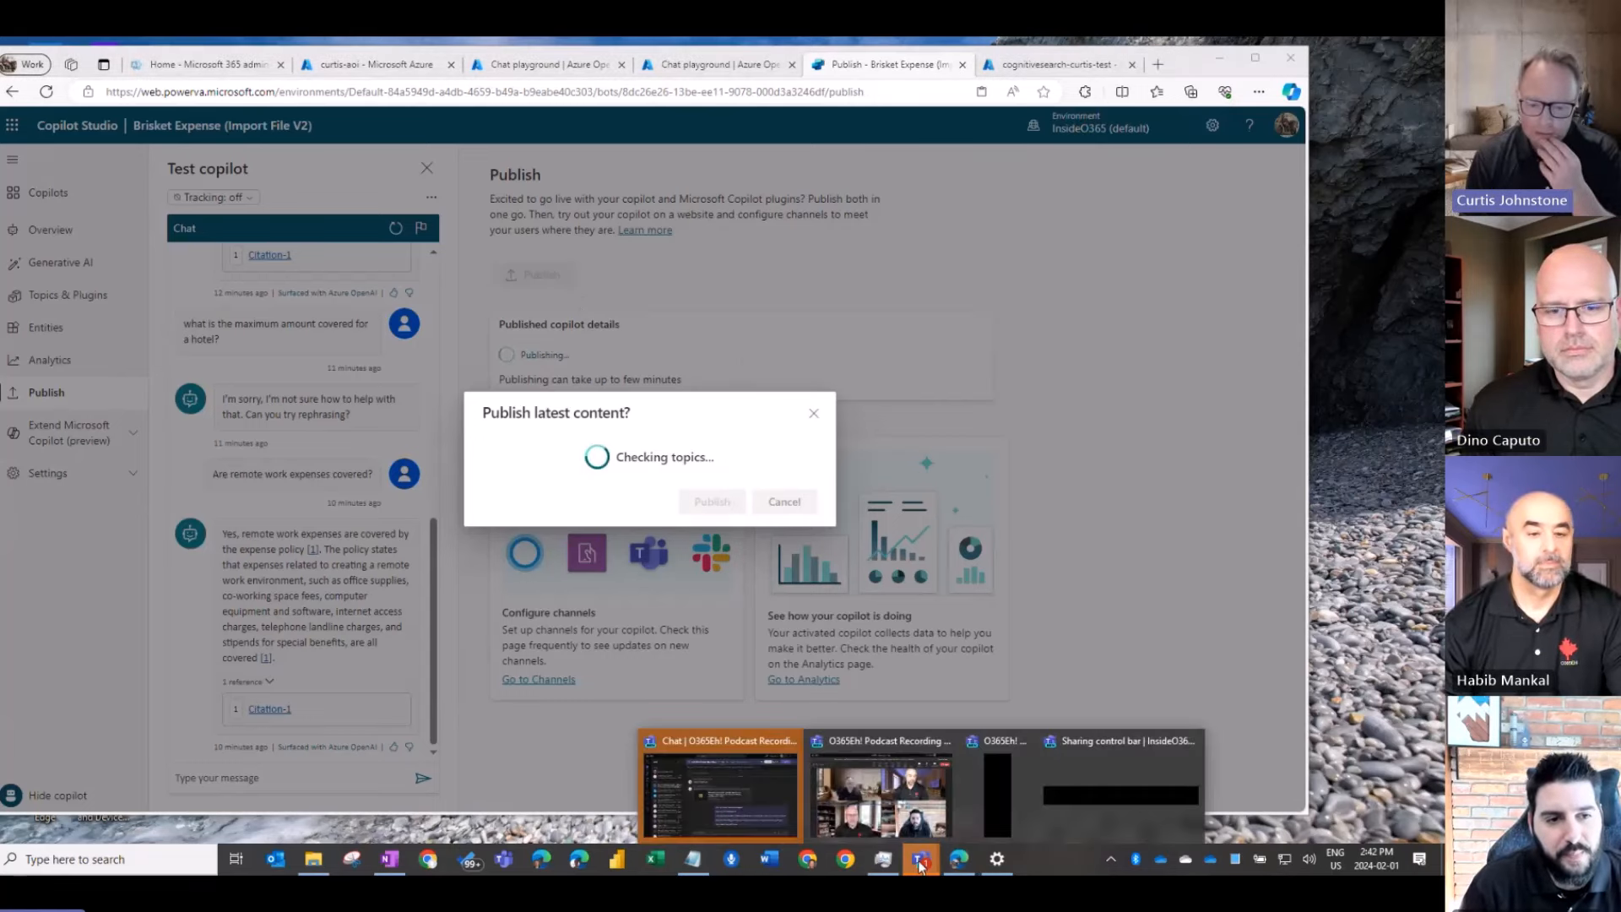
click(738, 736)
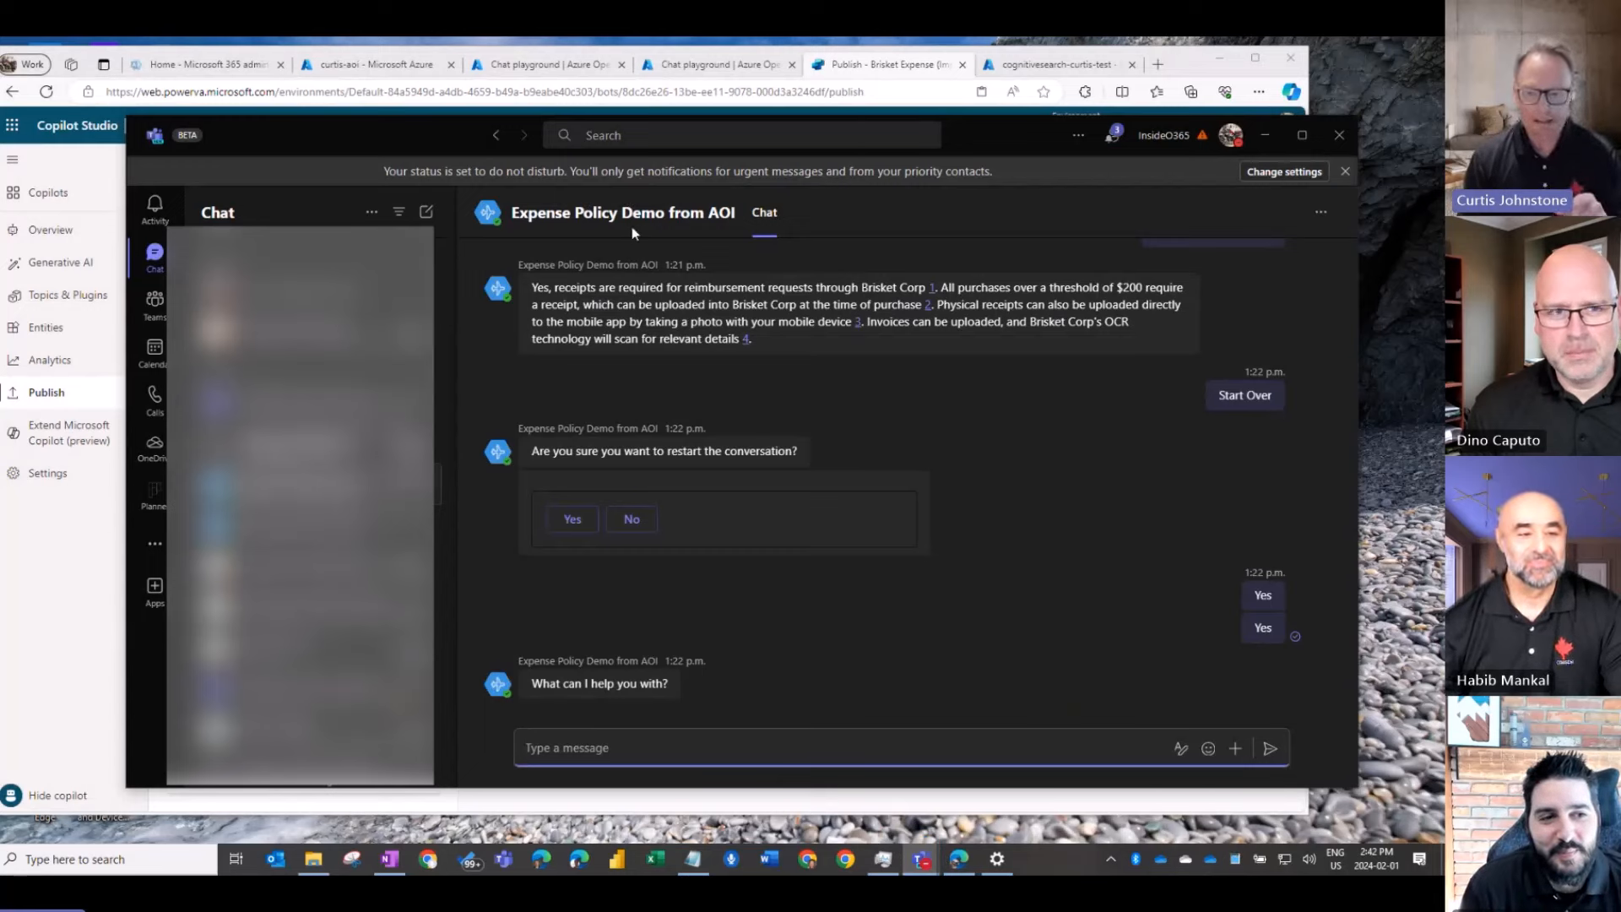
click(1344, 172)
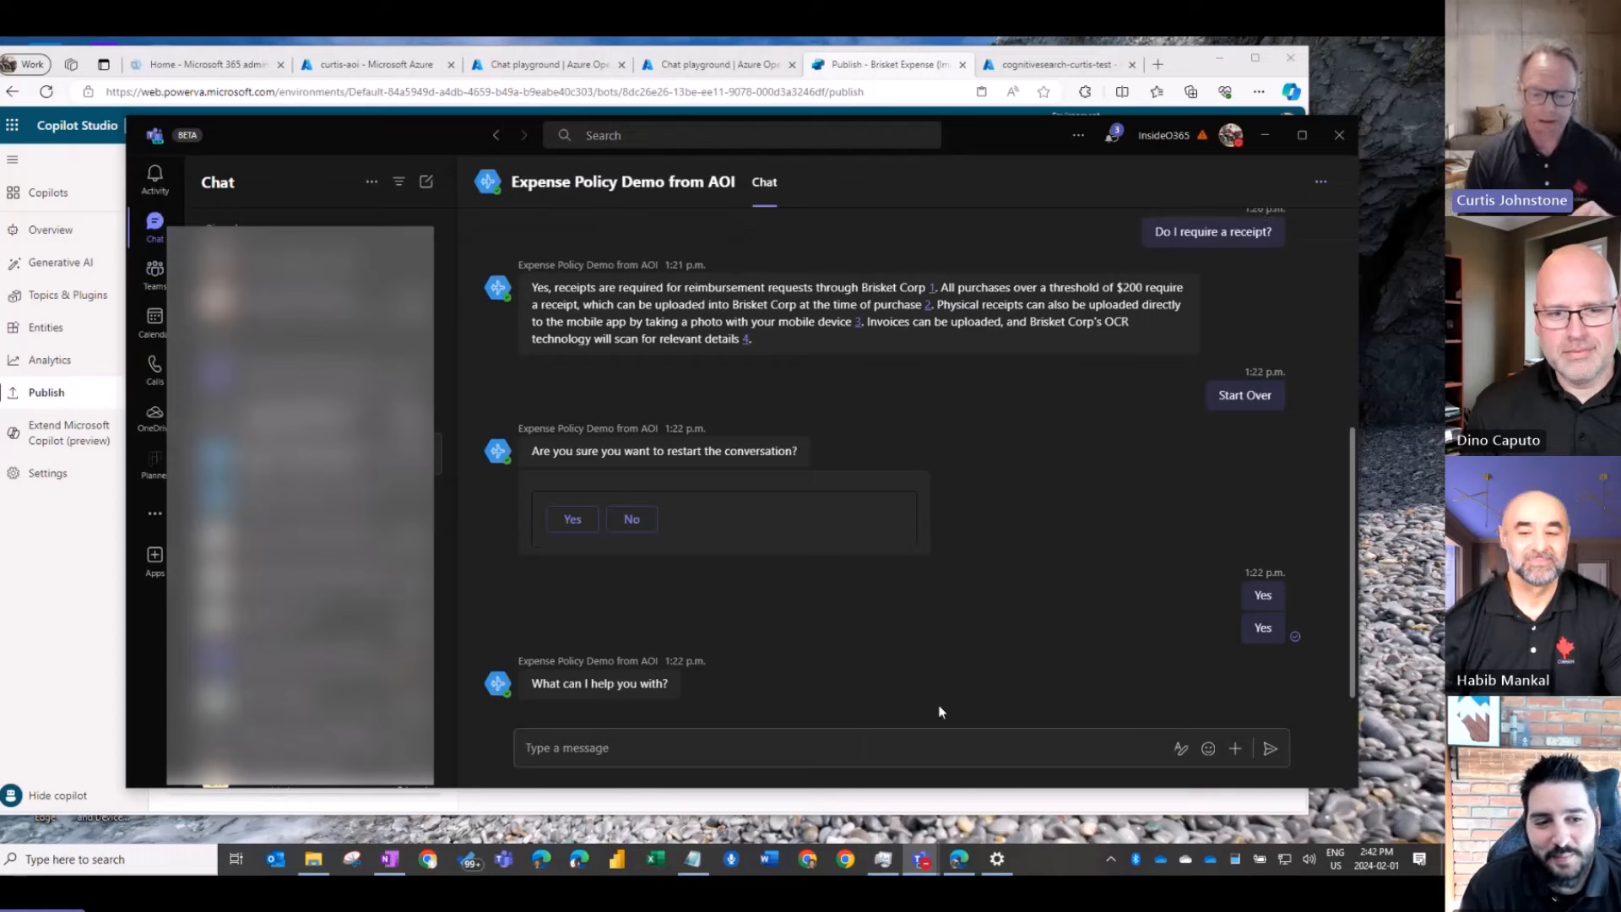
Ask the Expense Policy Demo from AOI bot "Do I require receipts to be reimbursed?".
click(741, 749)
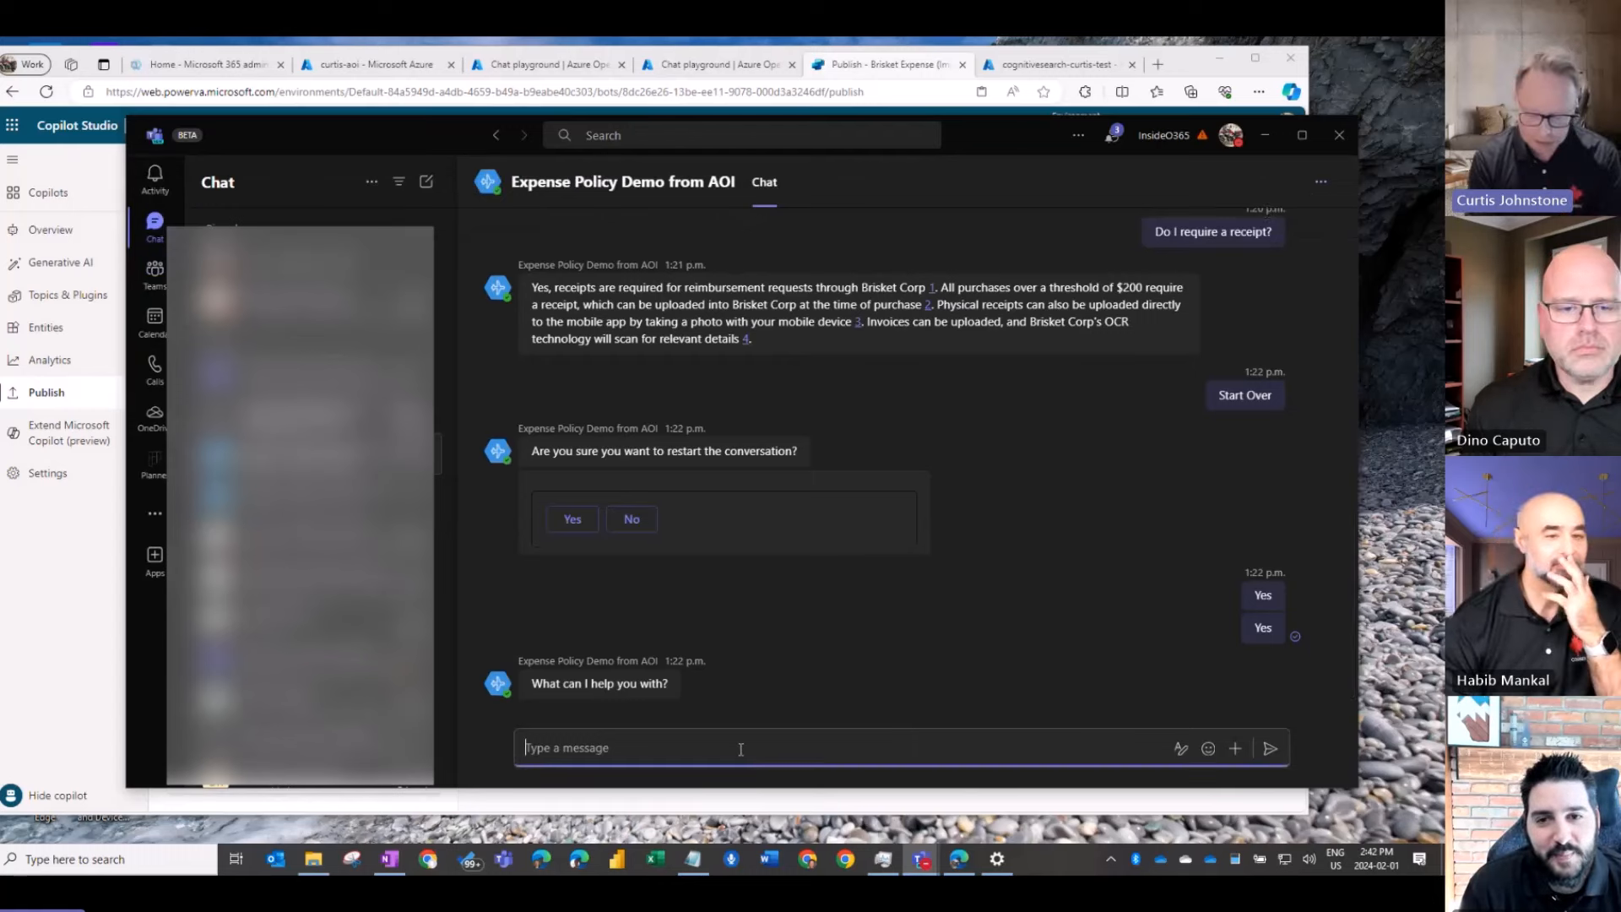
text(Do I require receipts to )
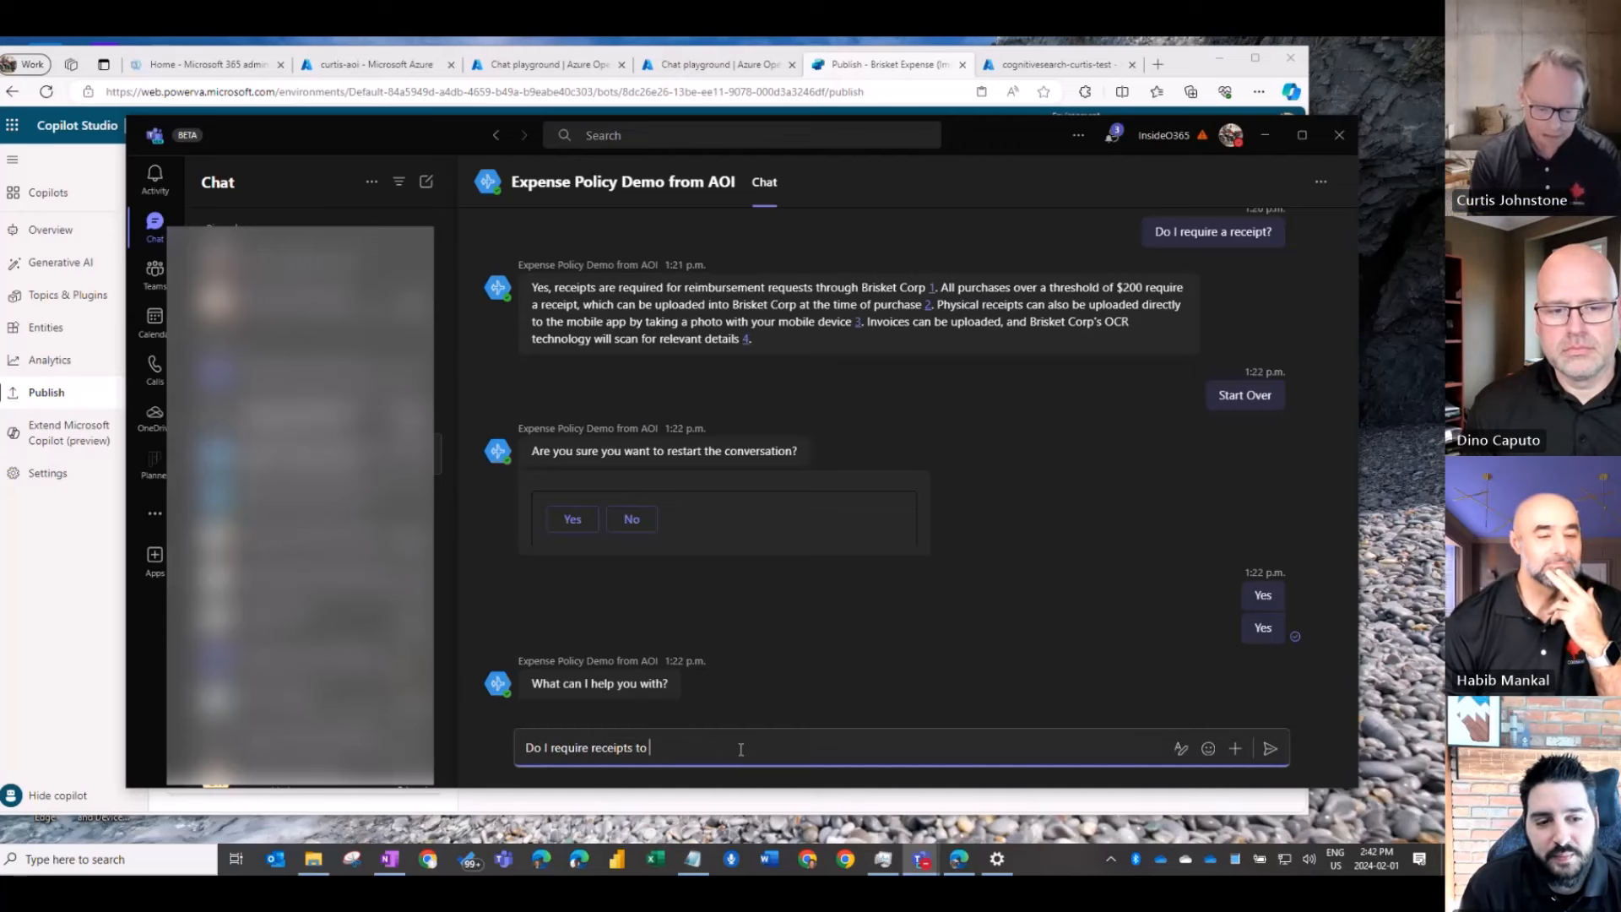
text(be reim)
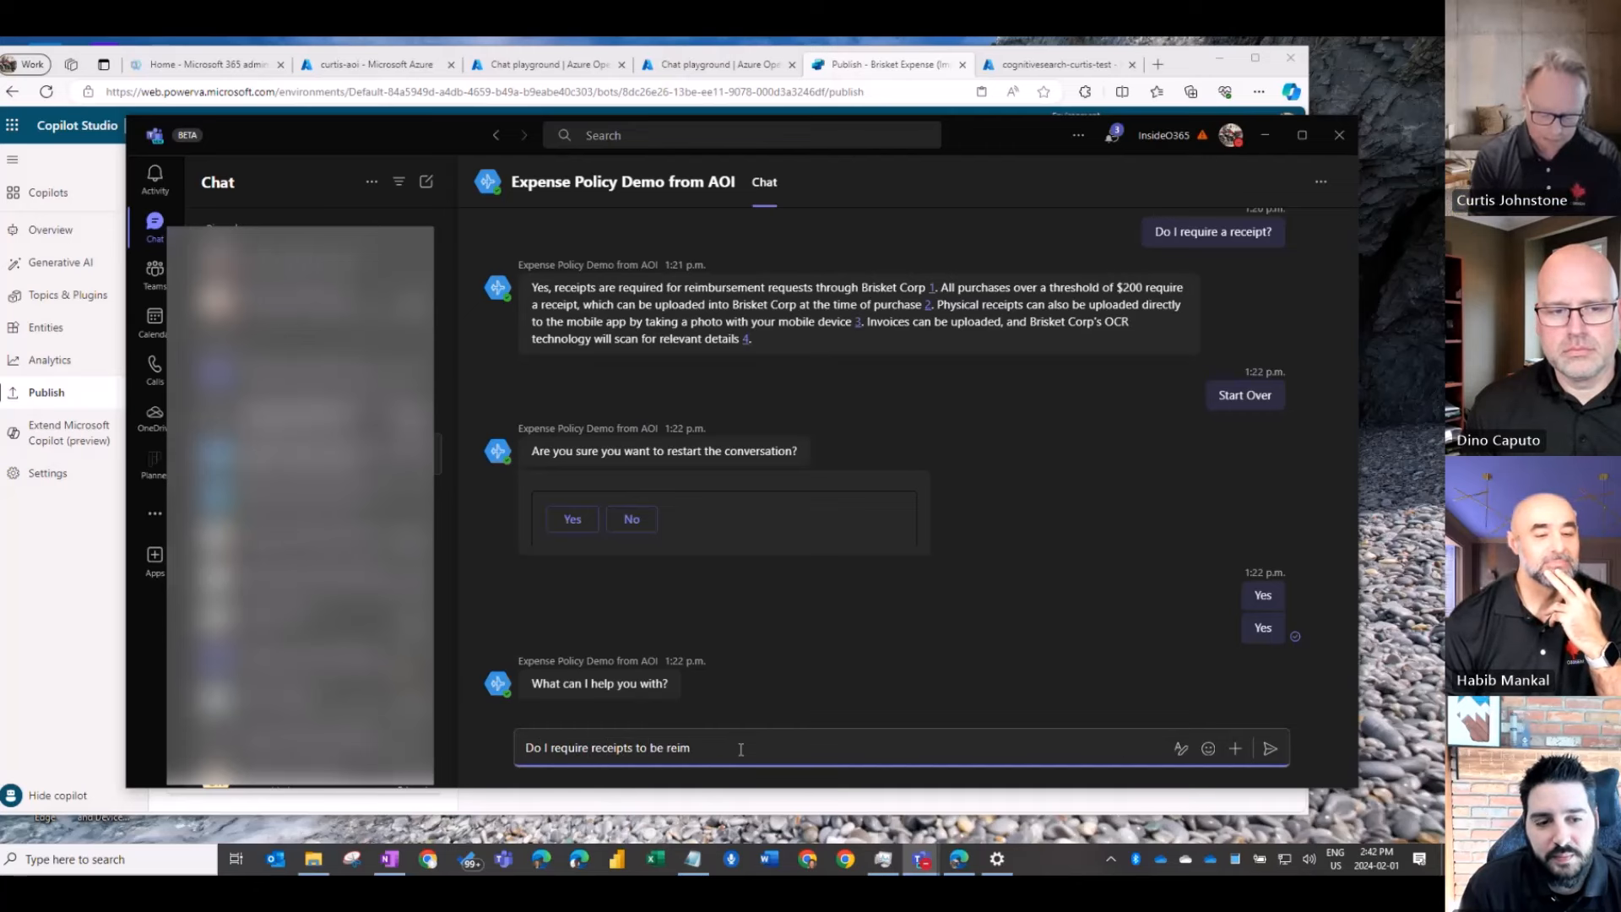
text(bursed?)
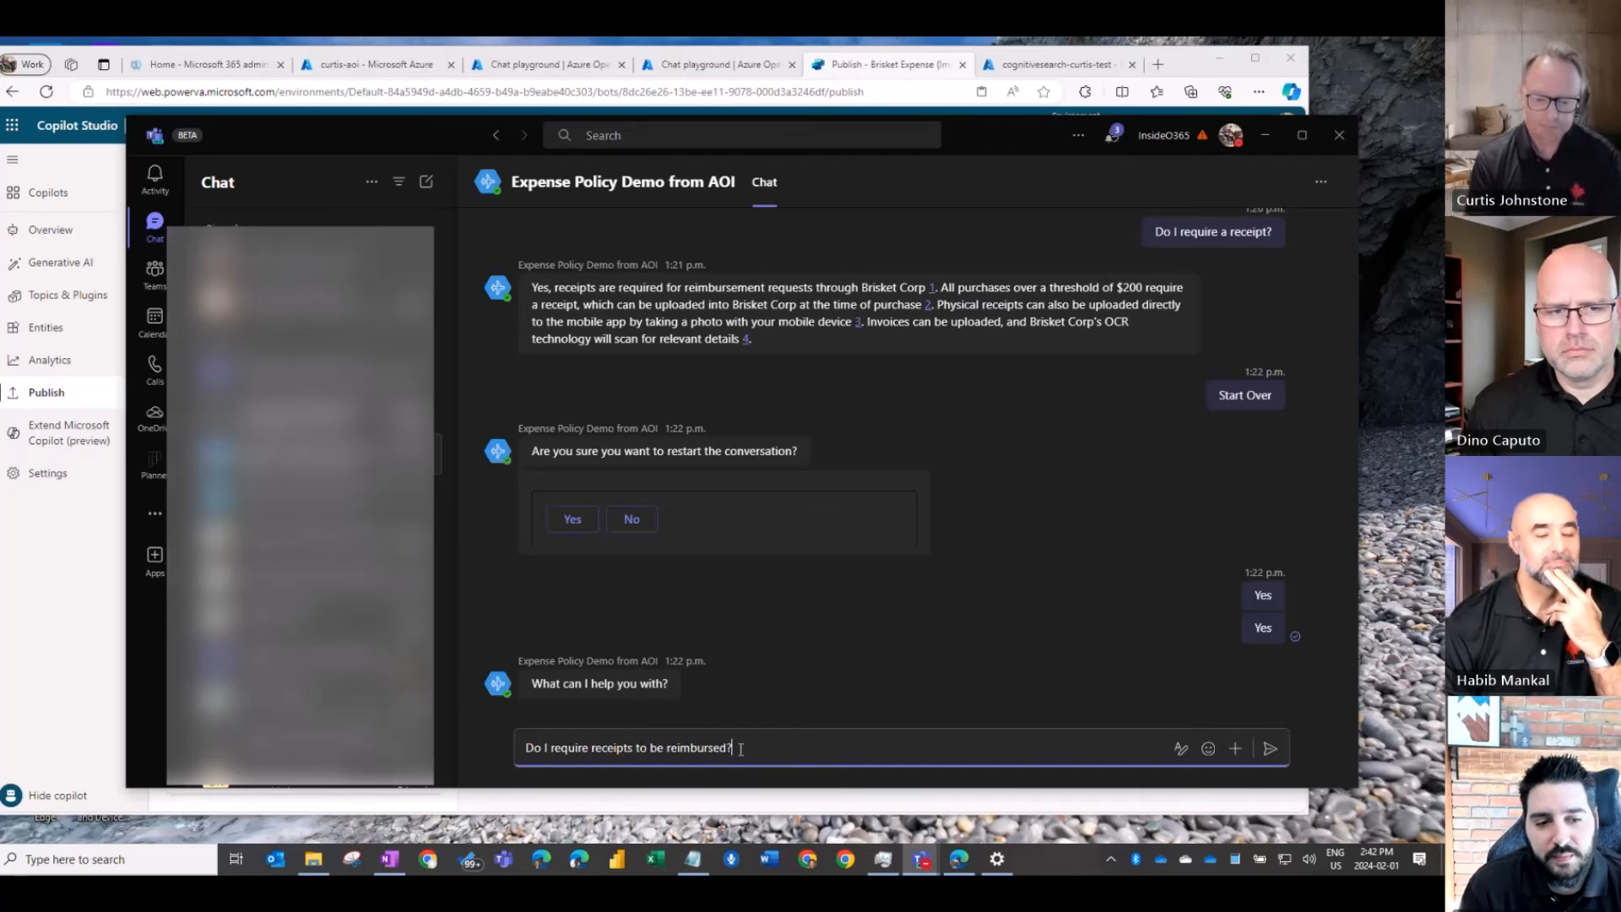
key(Return)
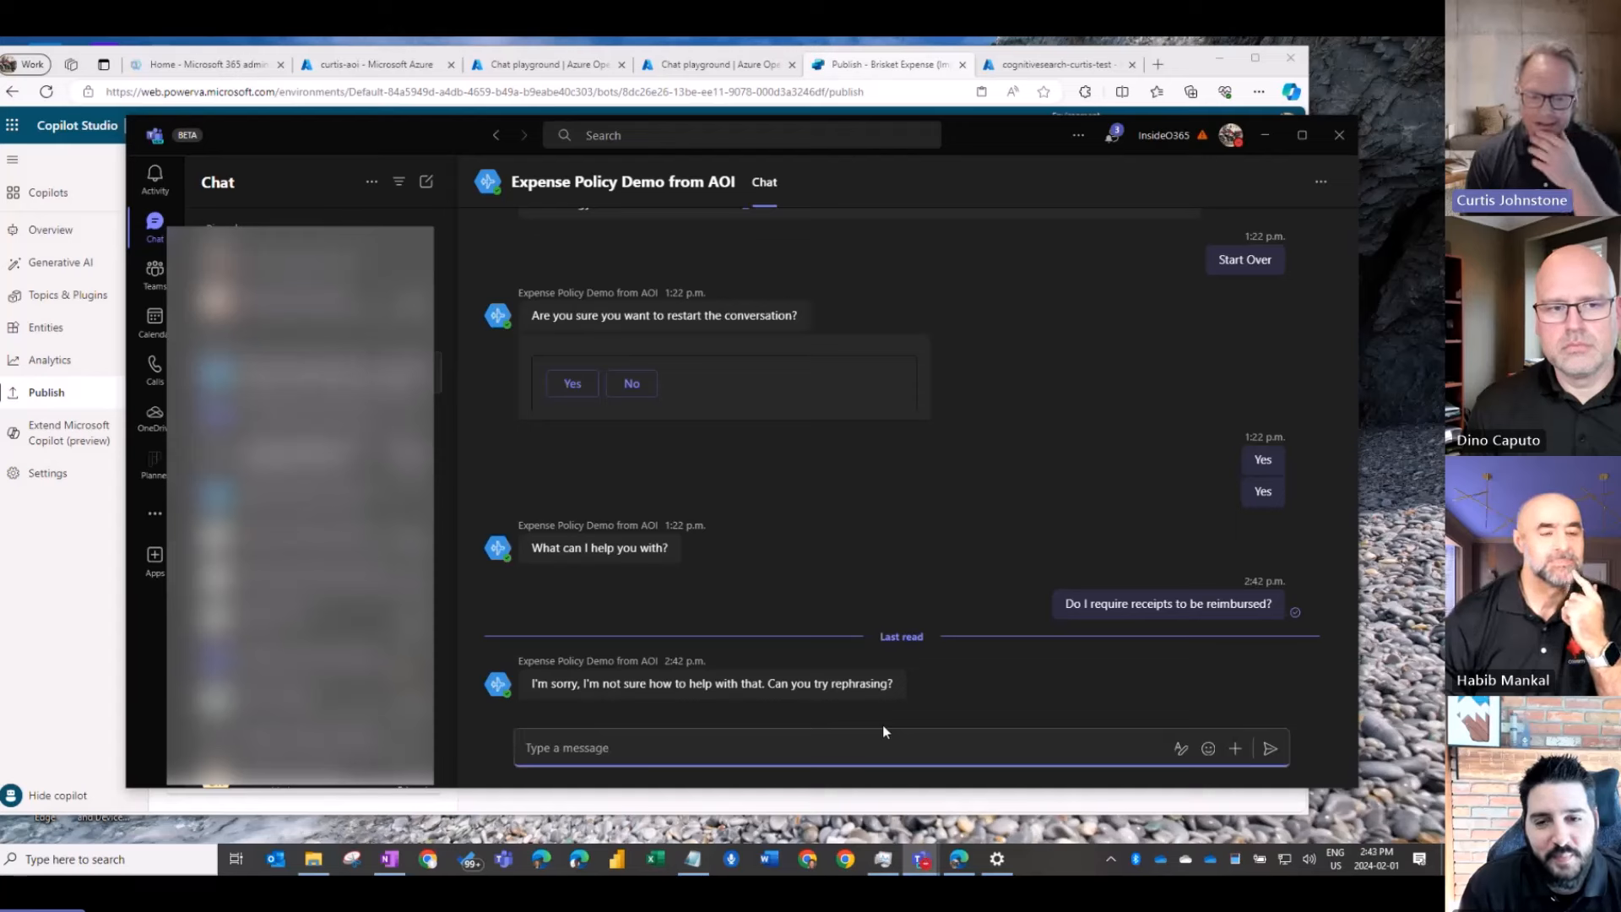
mouse_move(1120, 621)
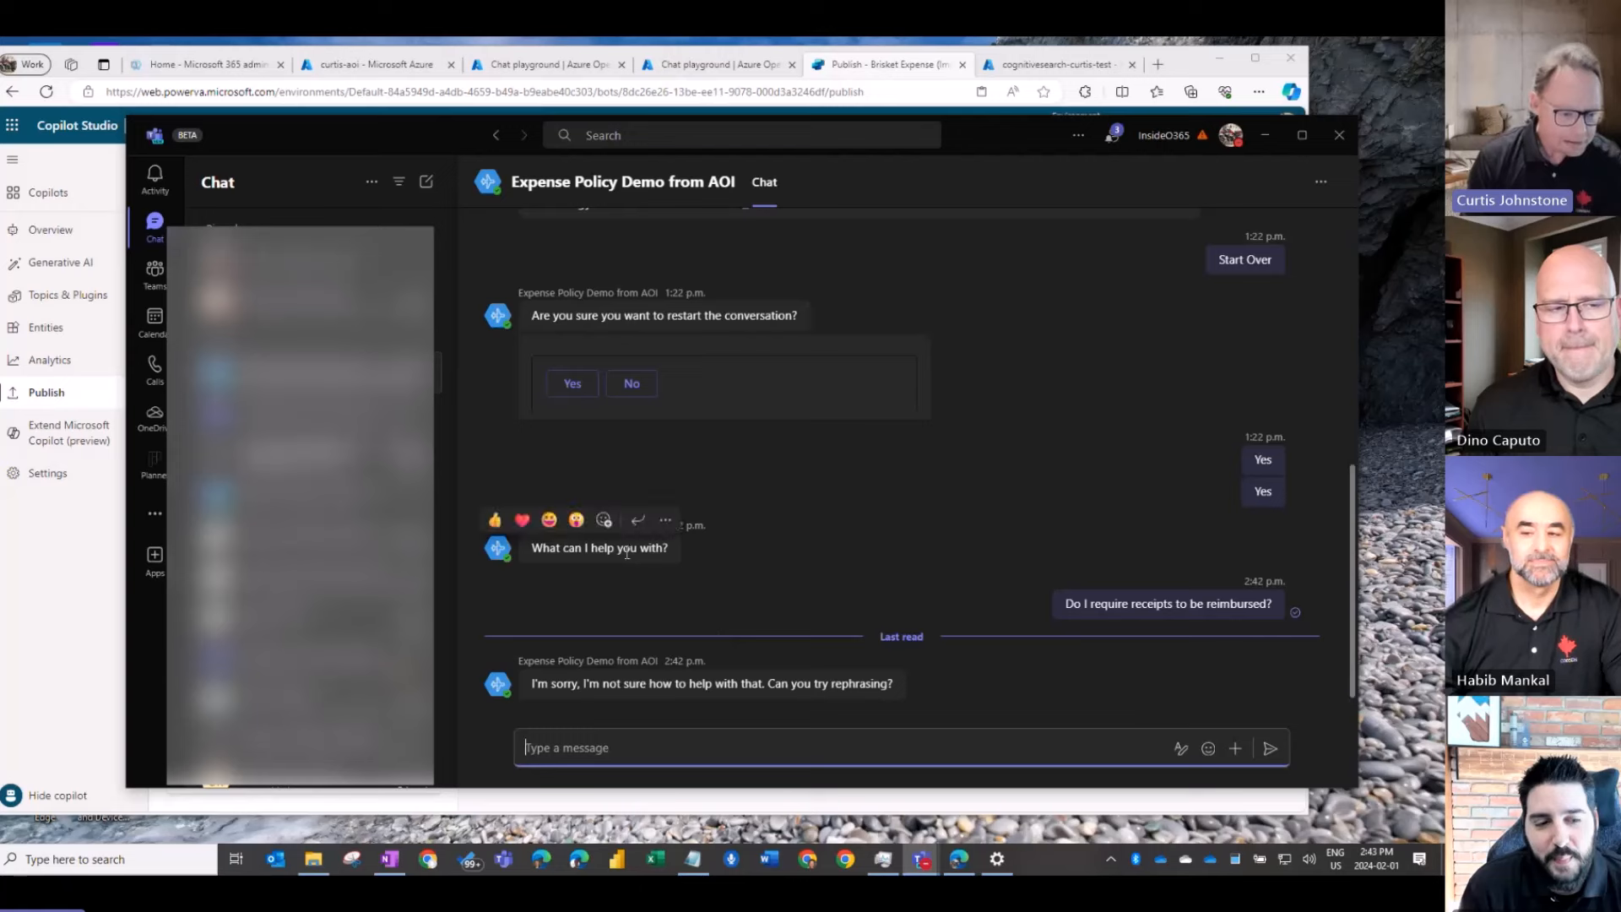
Open the Sample Expense Policy Bot chat and ask "What type of expenses are covered?".
click(340, 498)
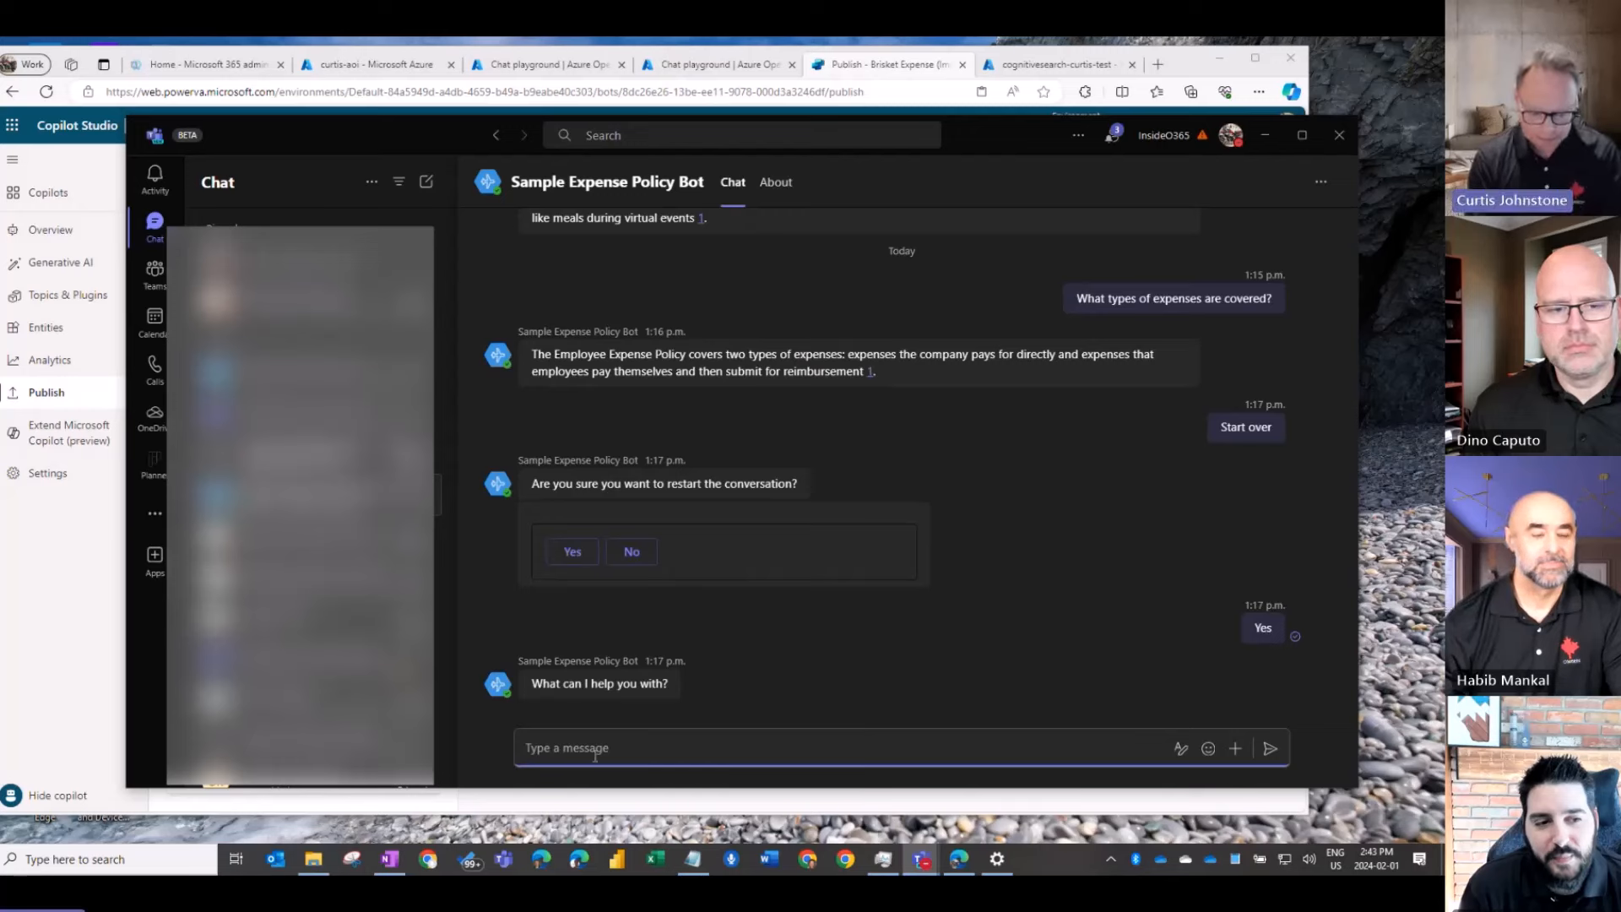
text(What type)
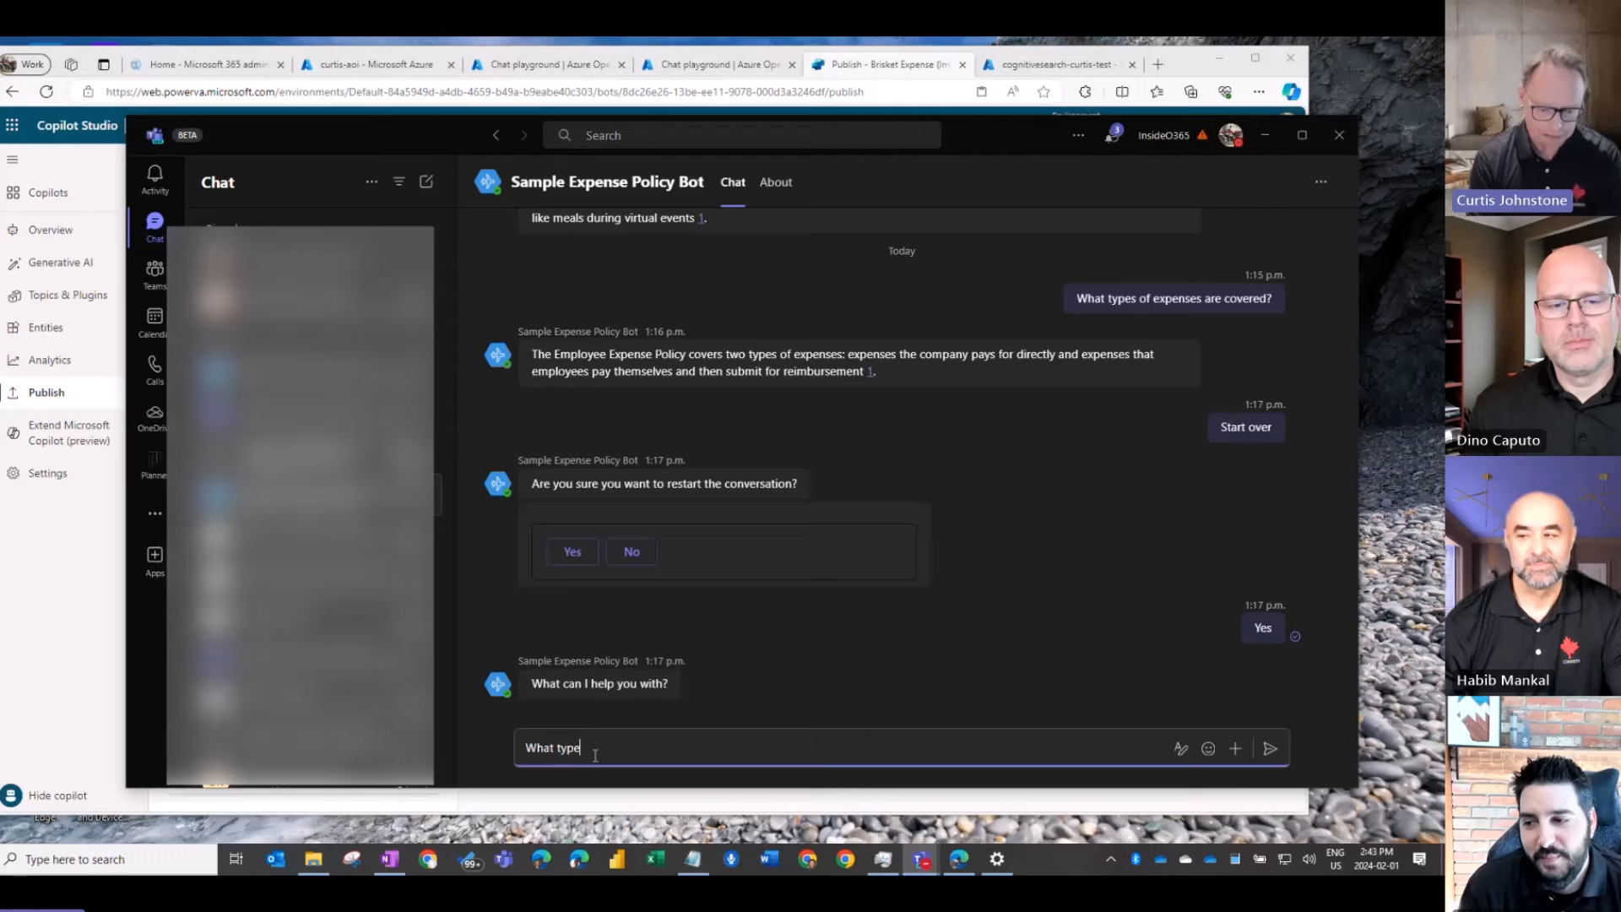
text( of expense)
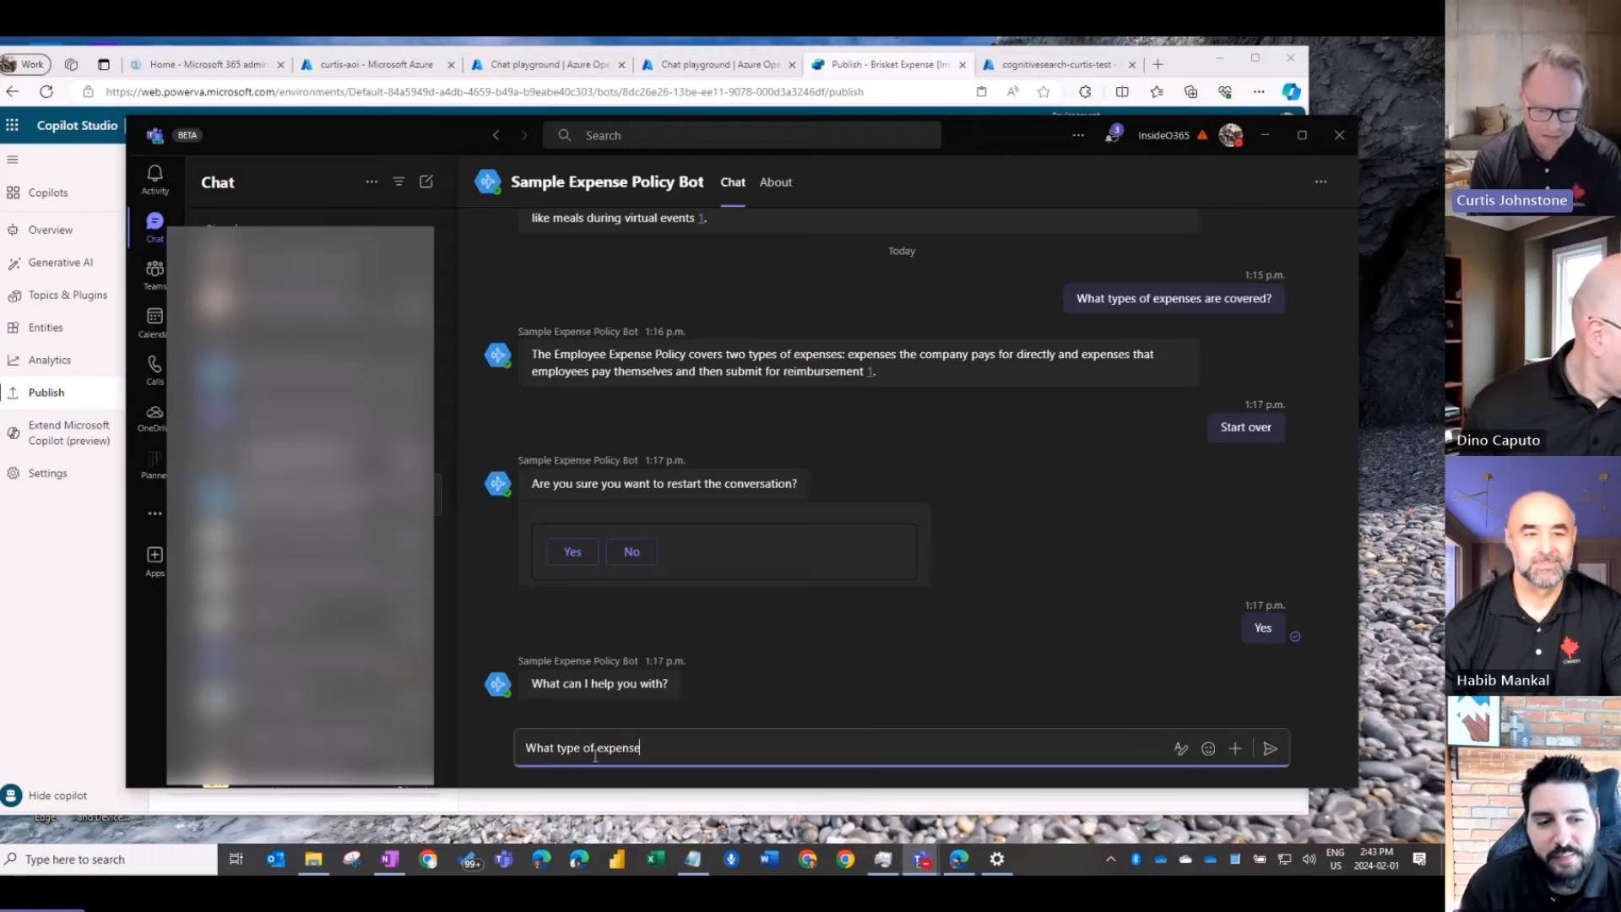
text(s are covered?)
key(Return)
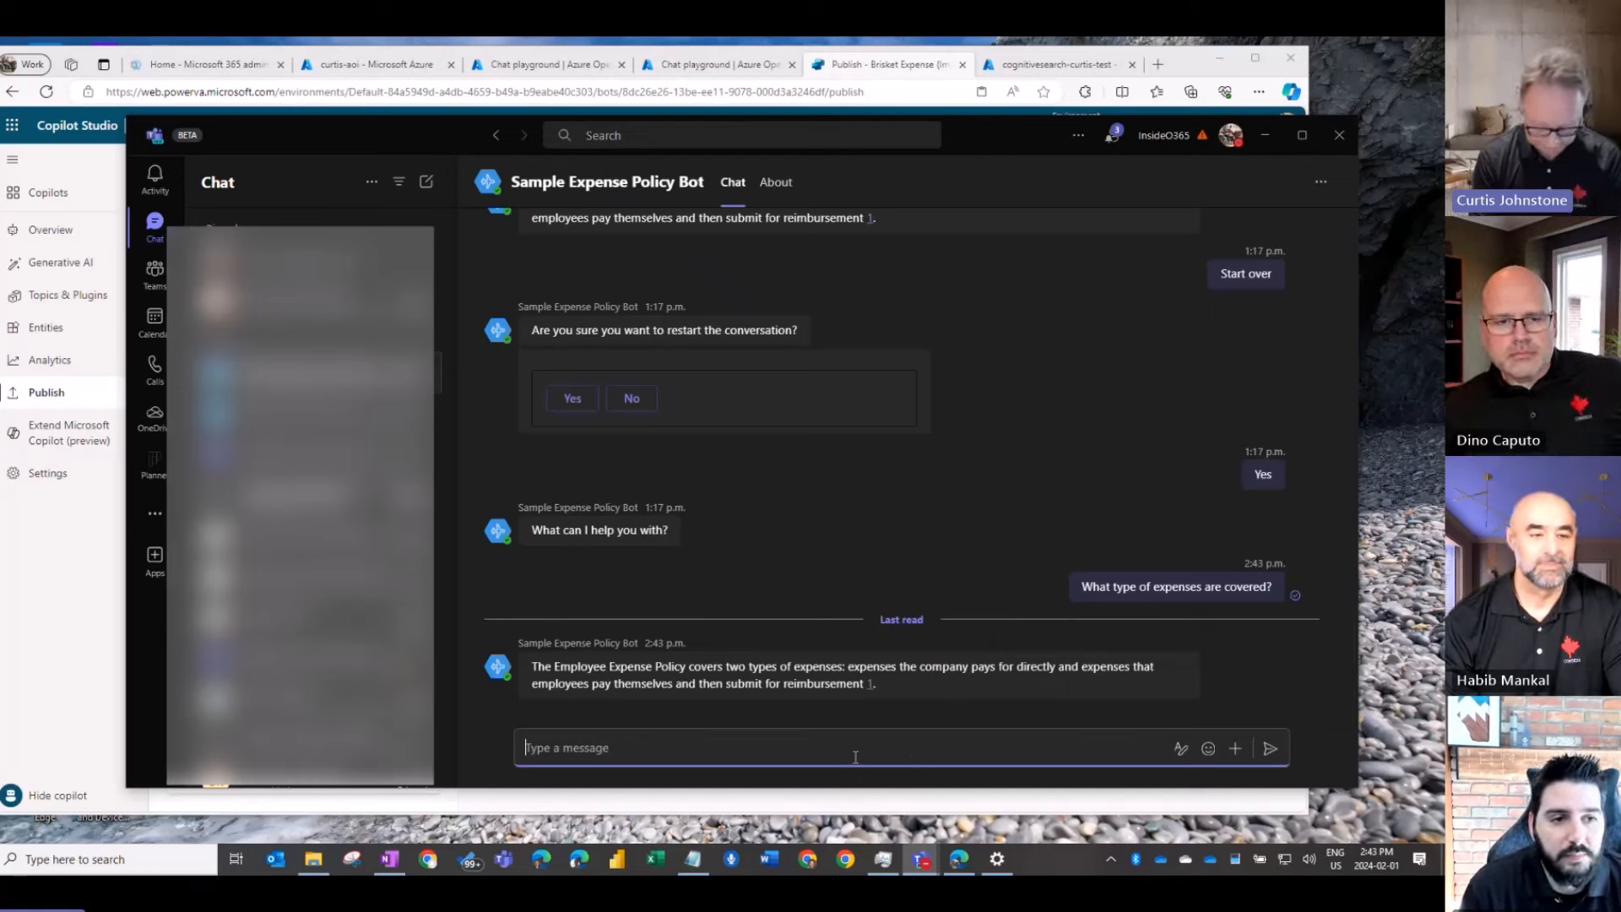
Ask the Sample Expense Policy Bot "are remote work from home expenses covered?".
text(are remote e)
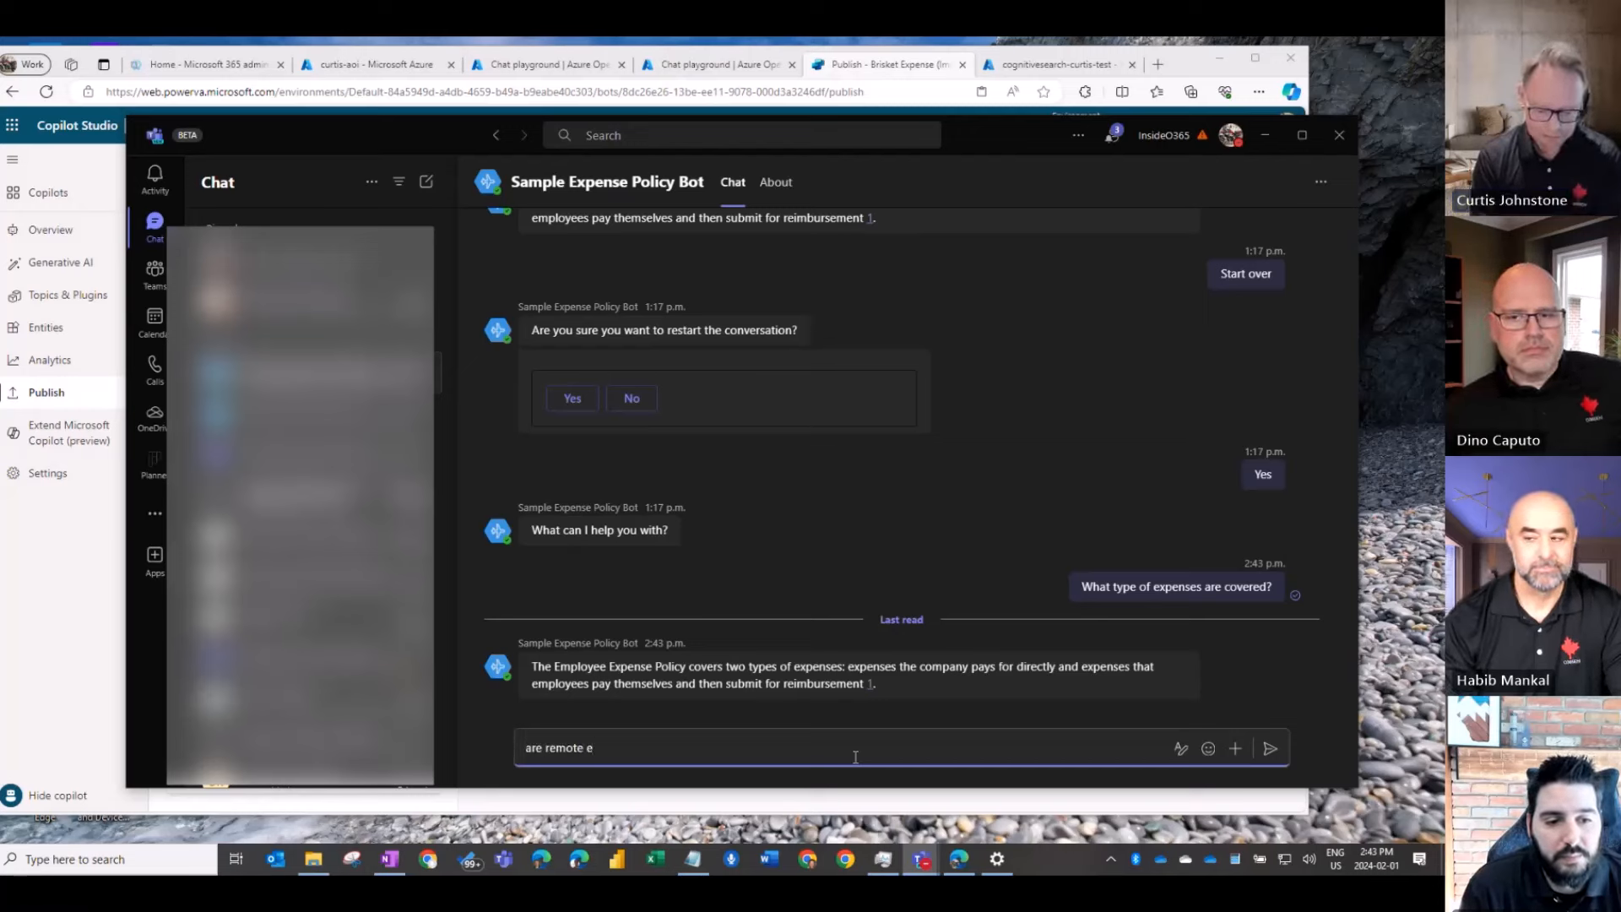
key(BackSpace)
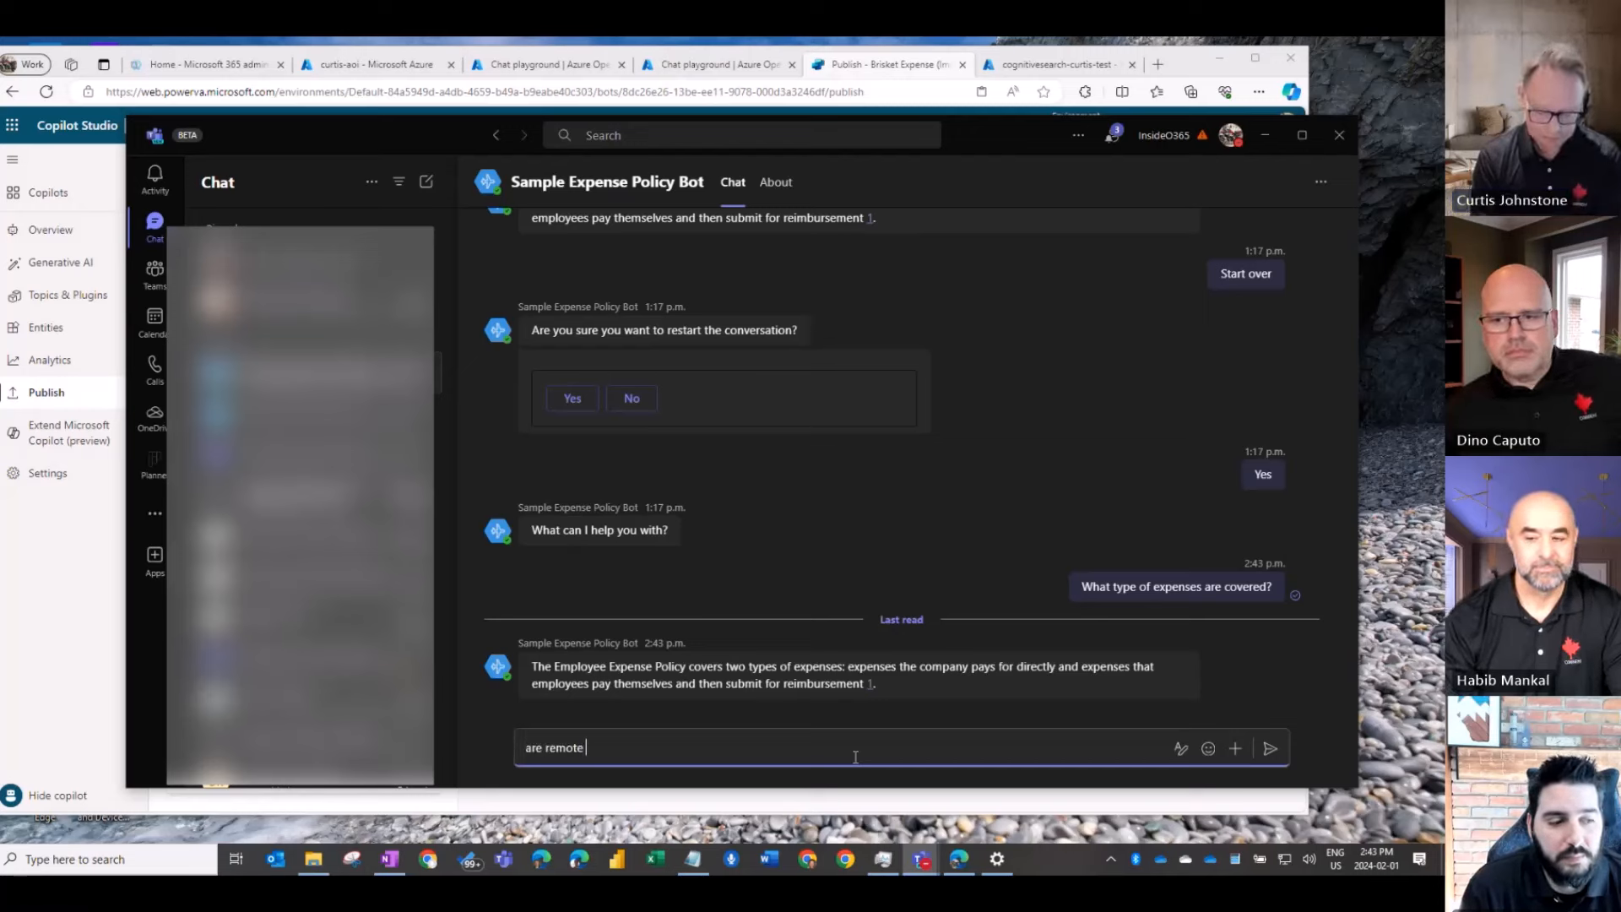
text(work)
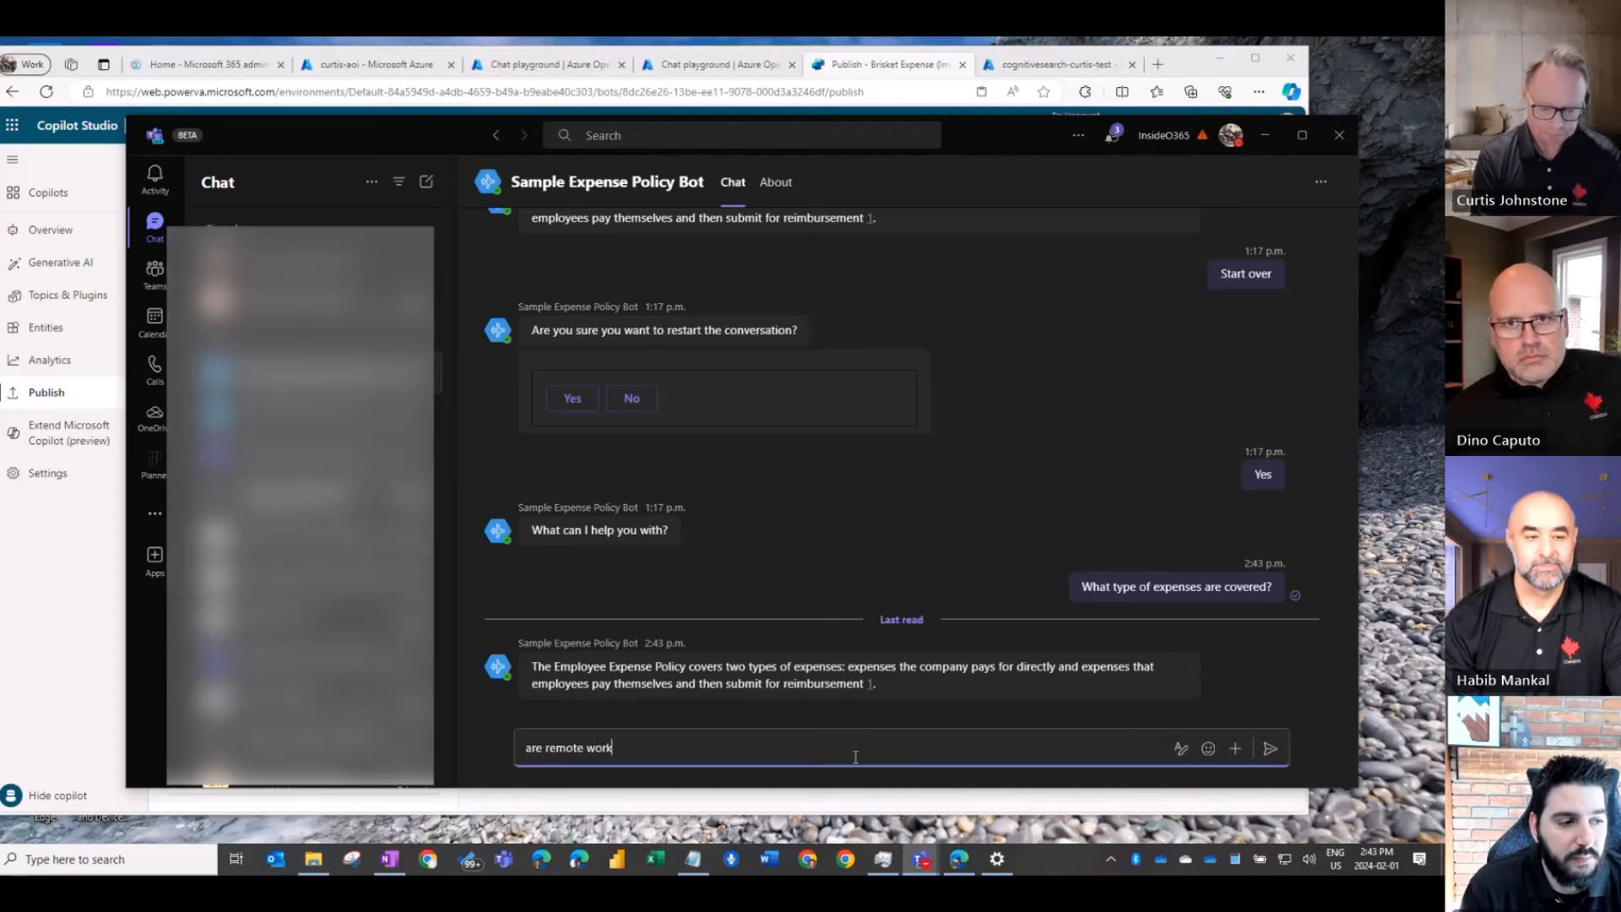
text( from h)
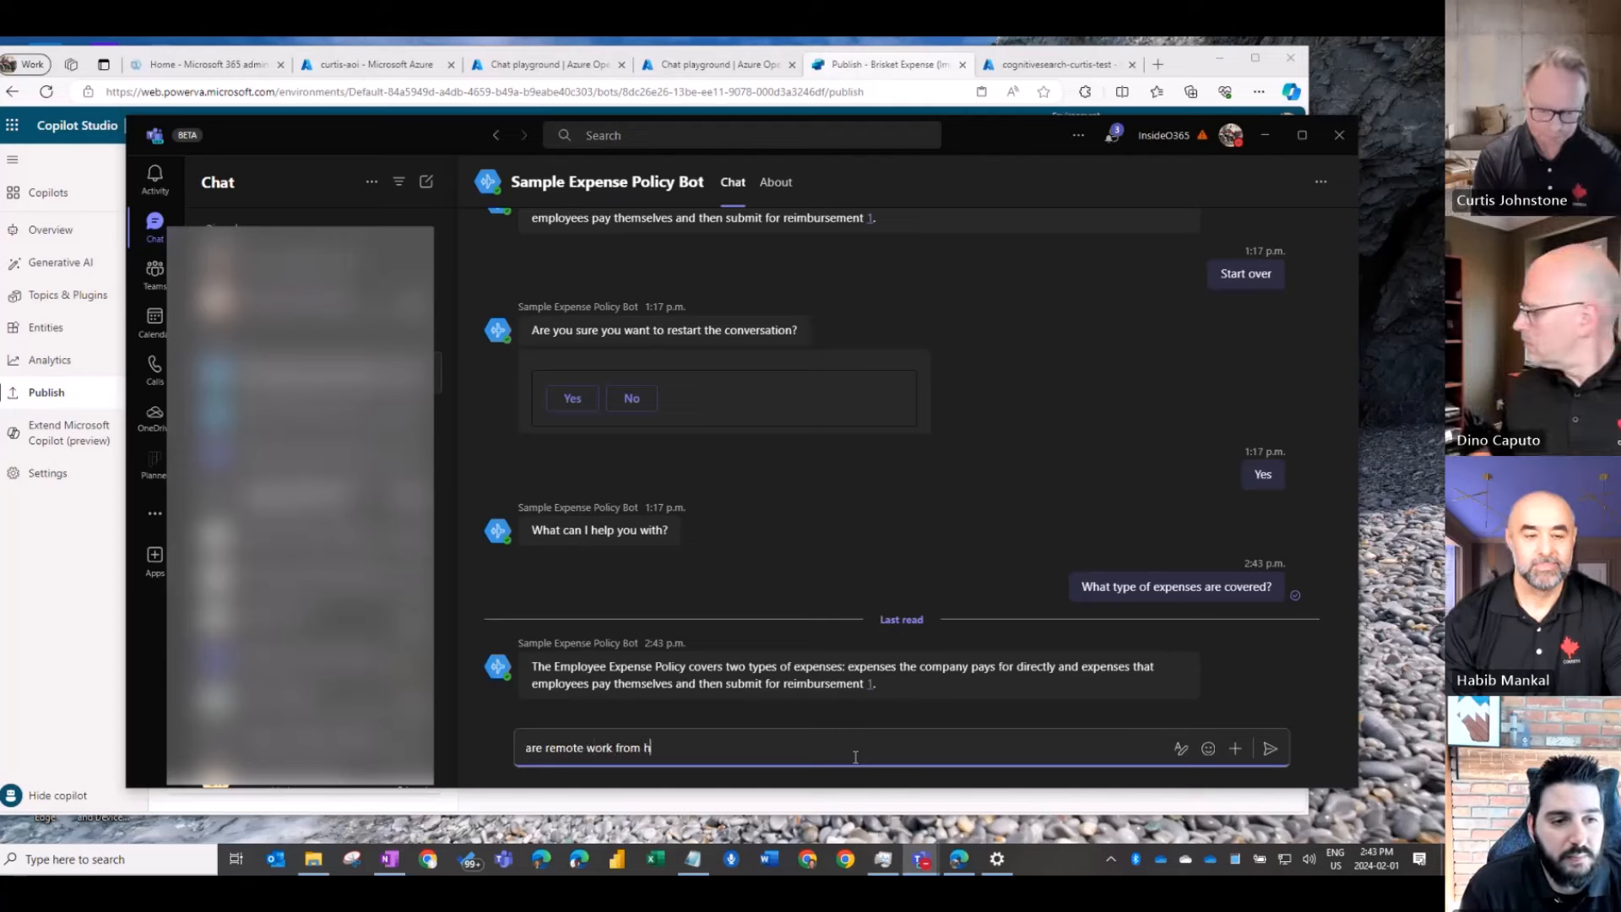
text(ome expenses covered?)
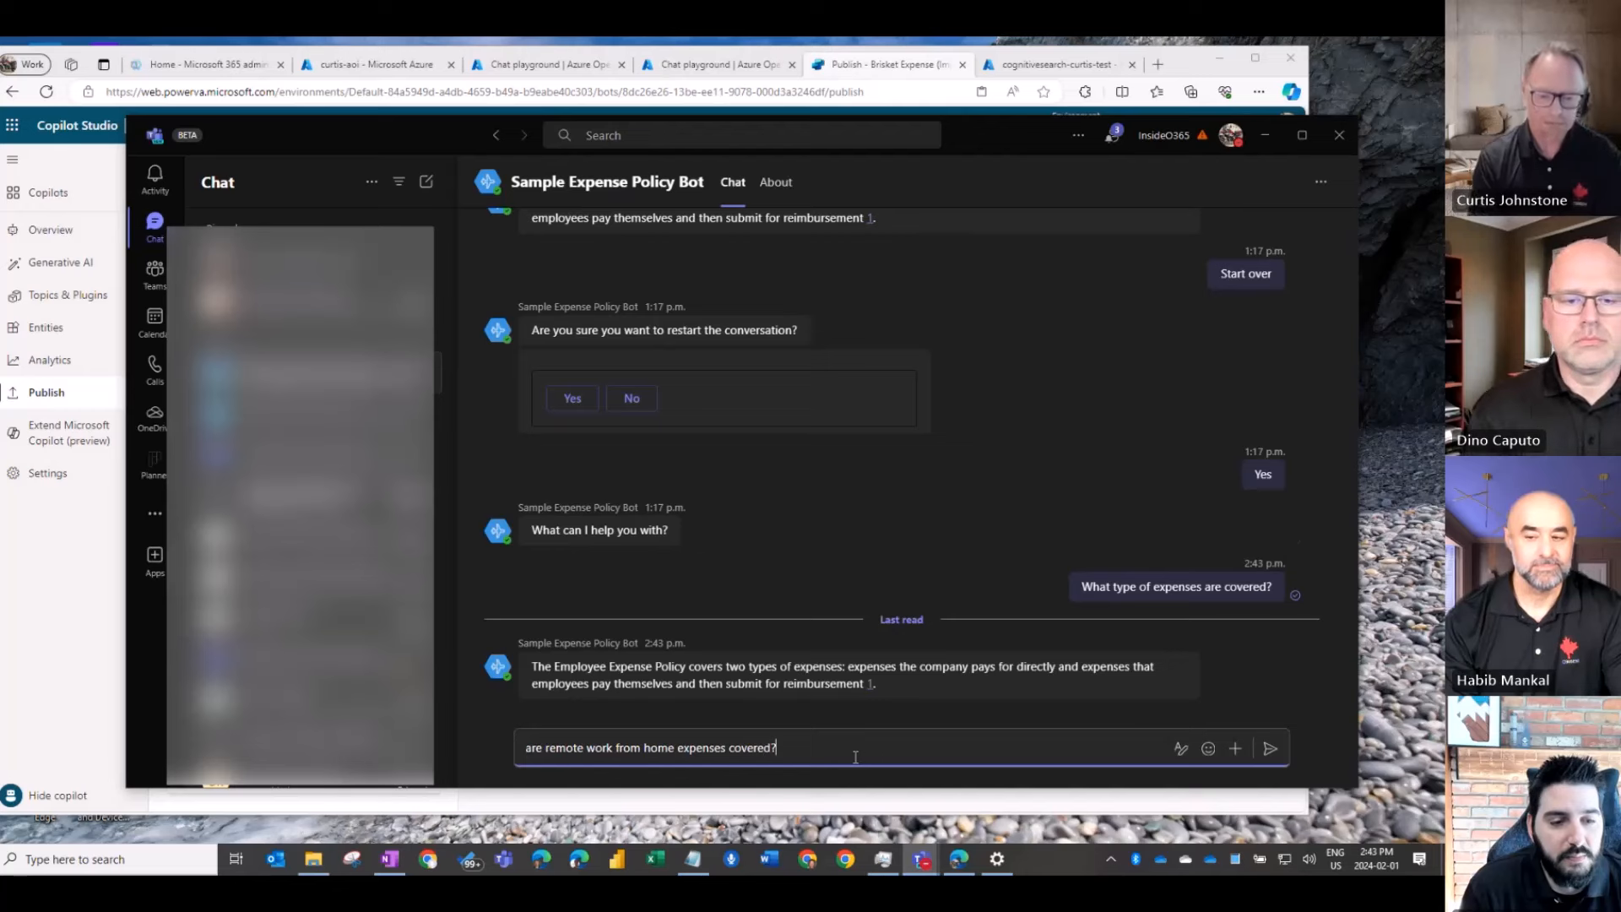
key(Return)
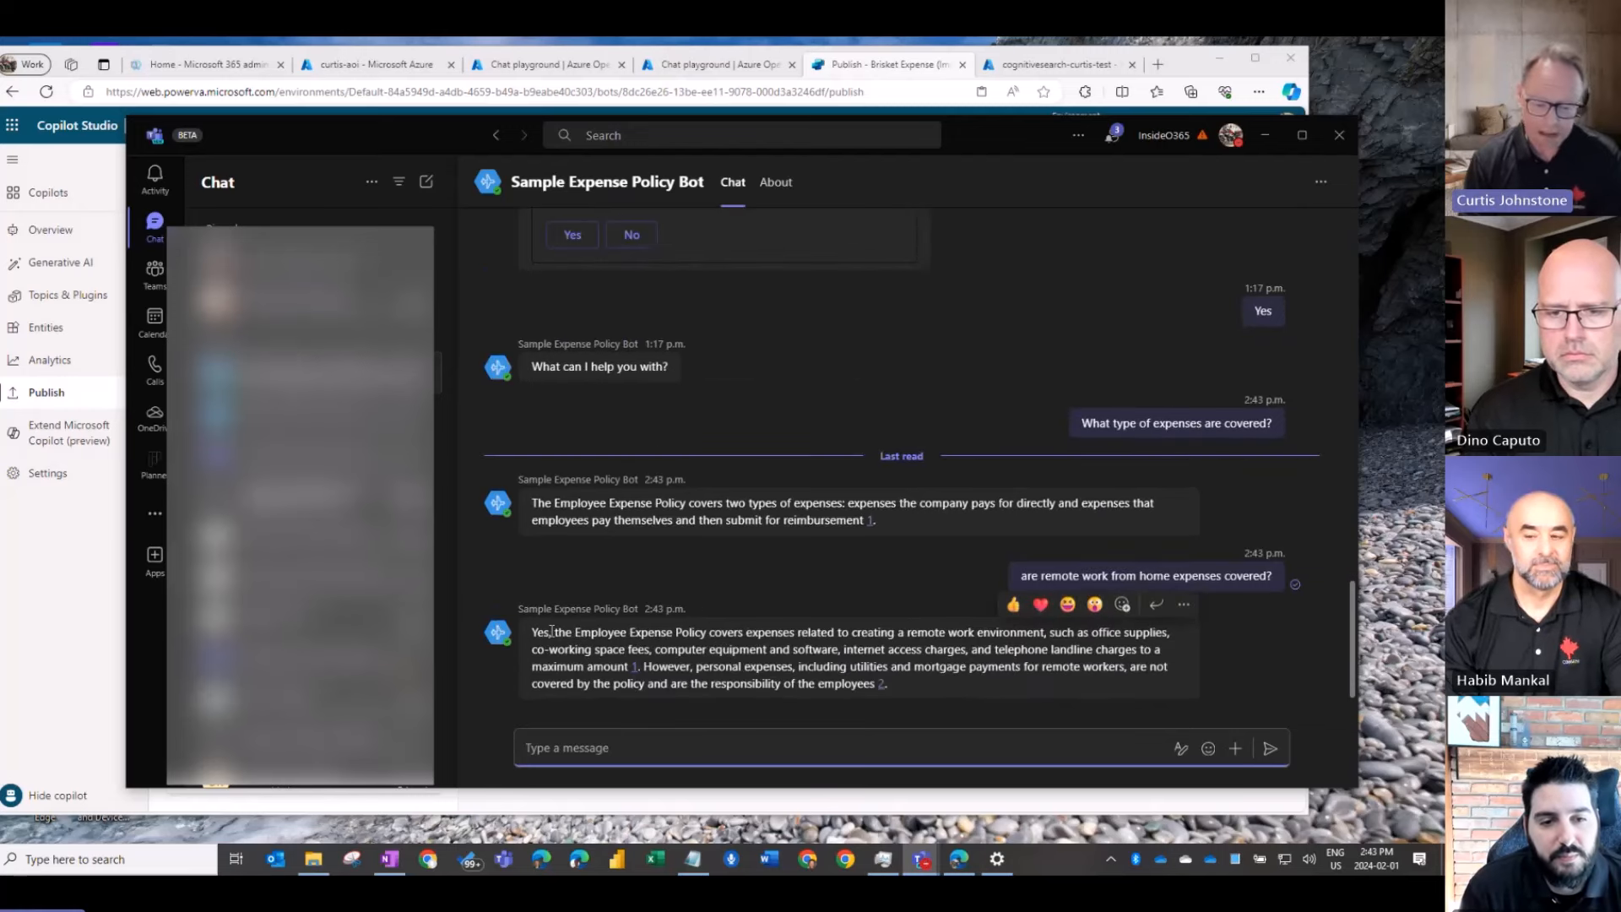
mouse_move(886, 678)
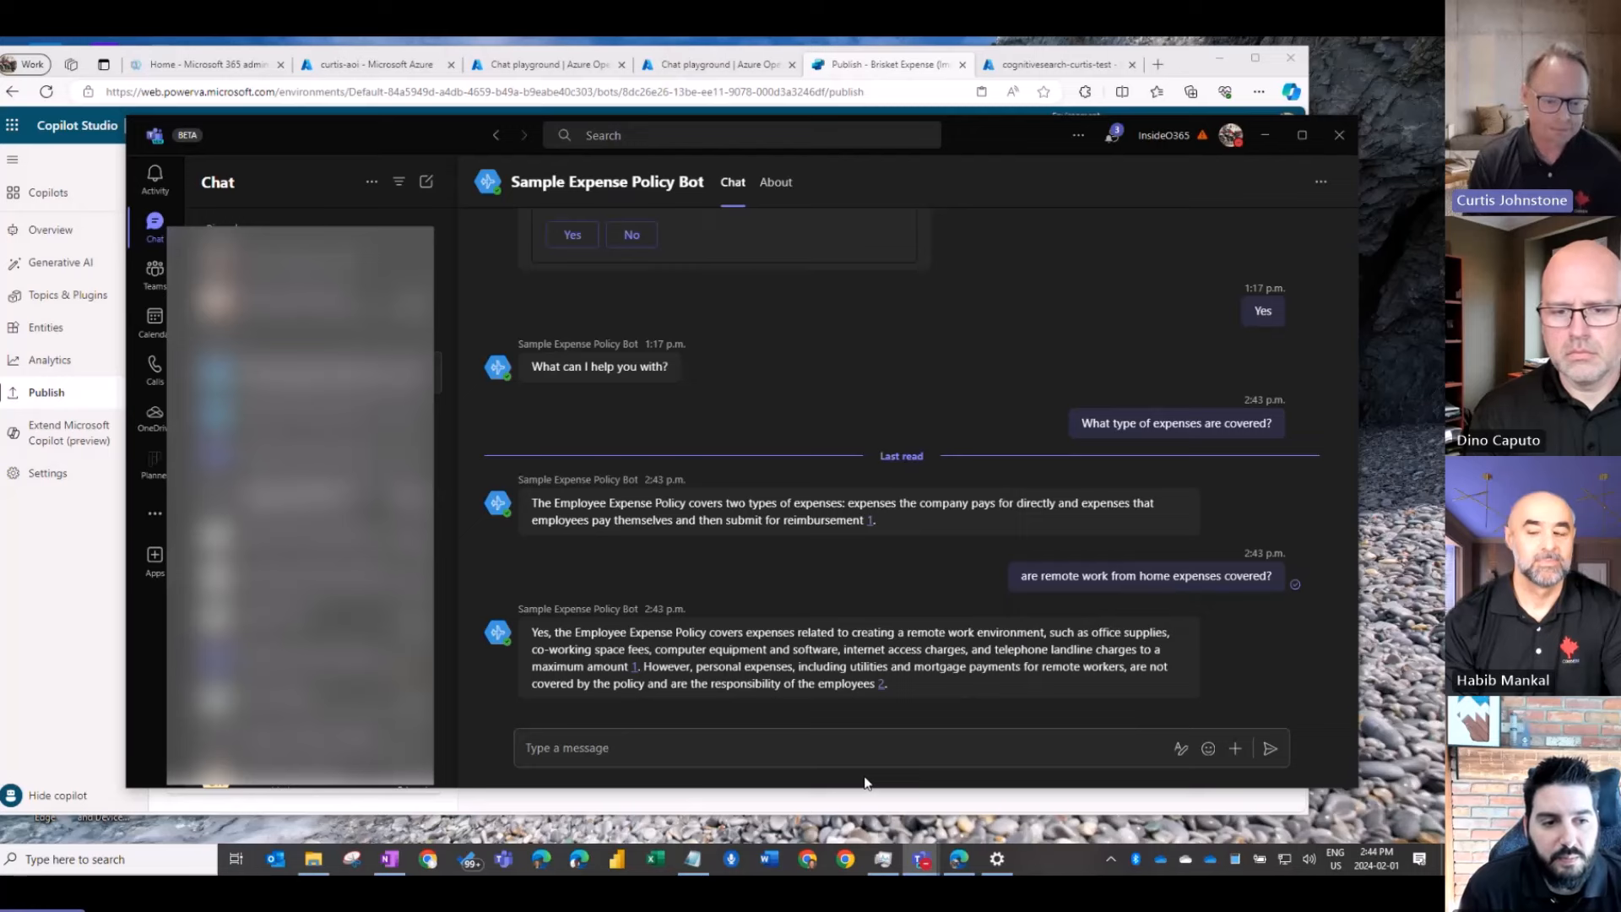
Review the earlier Sample Expense Policy Bot conversation in Teams and return to the Copilot Studio Publish page in the browser.
click(1192, 70)
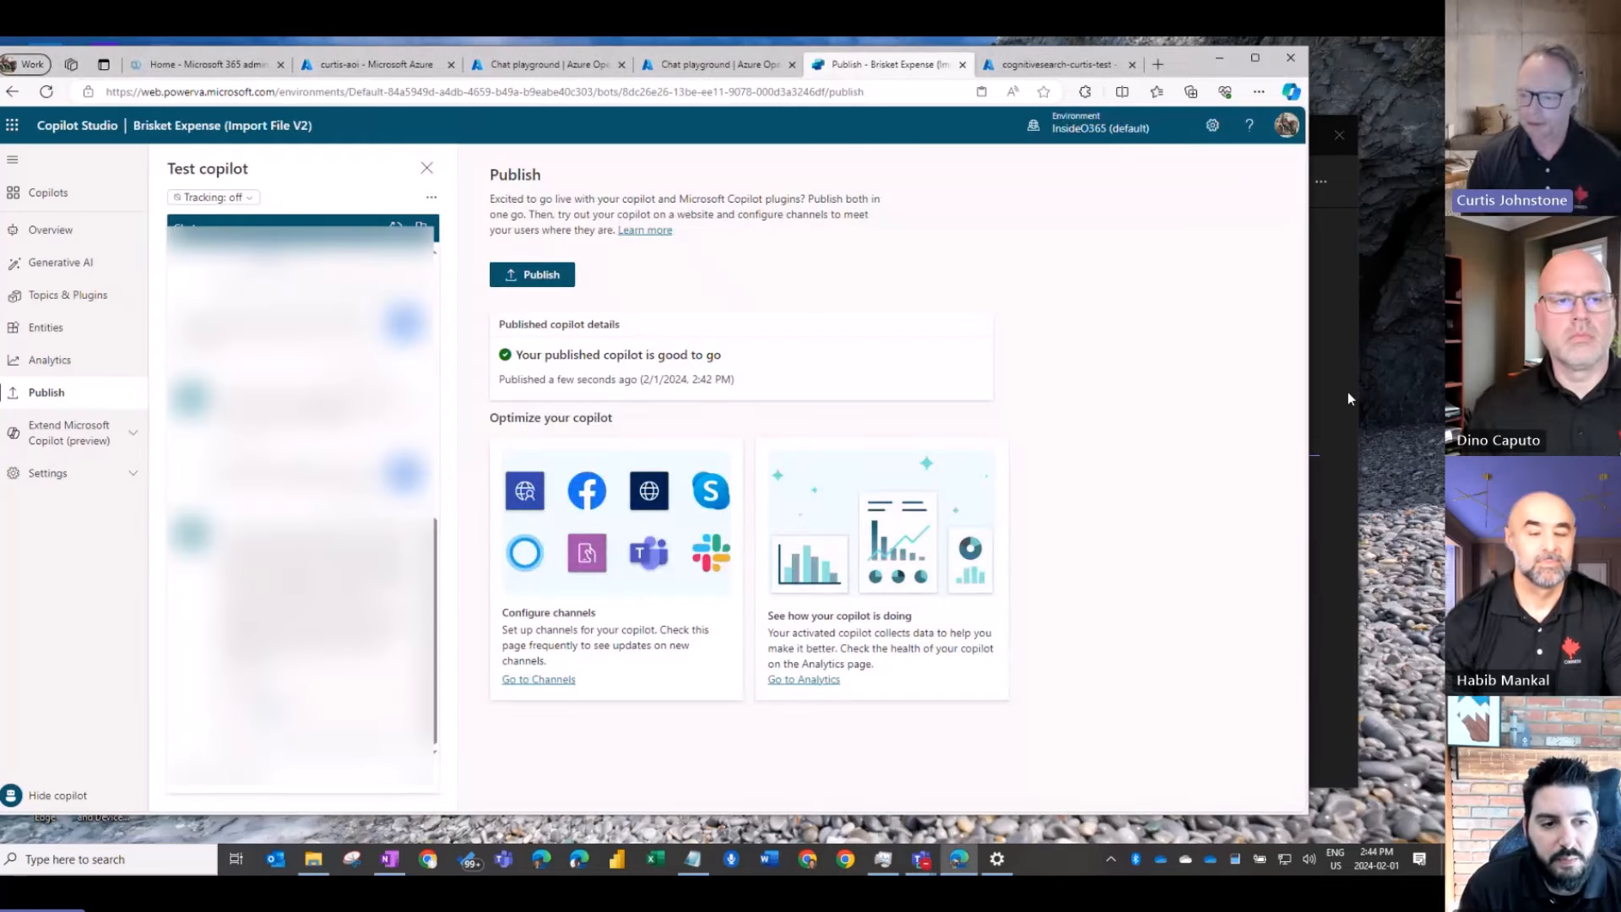
click(1356, 296)
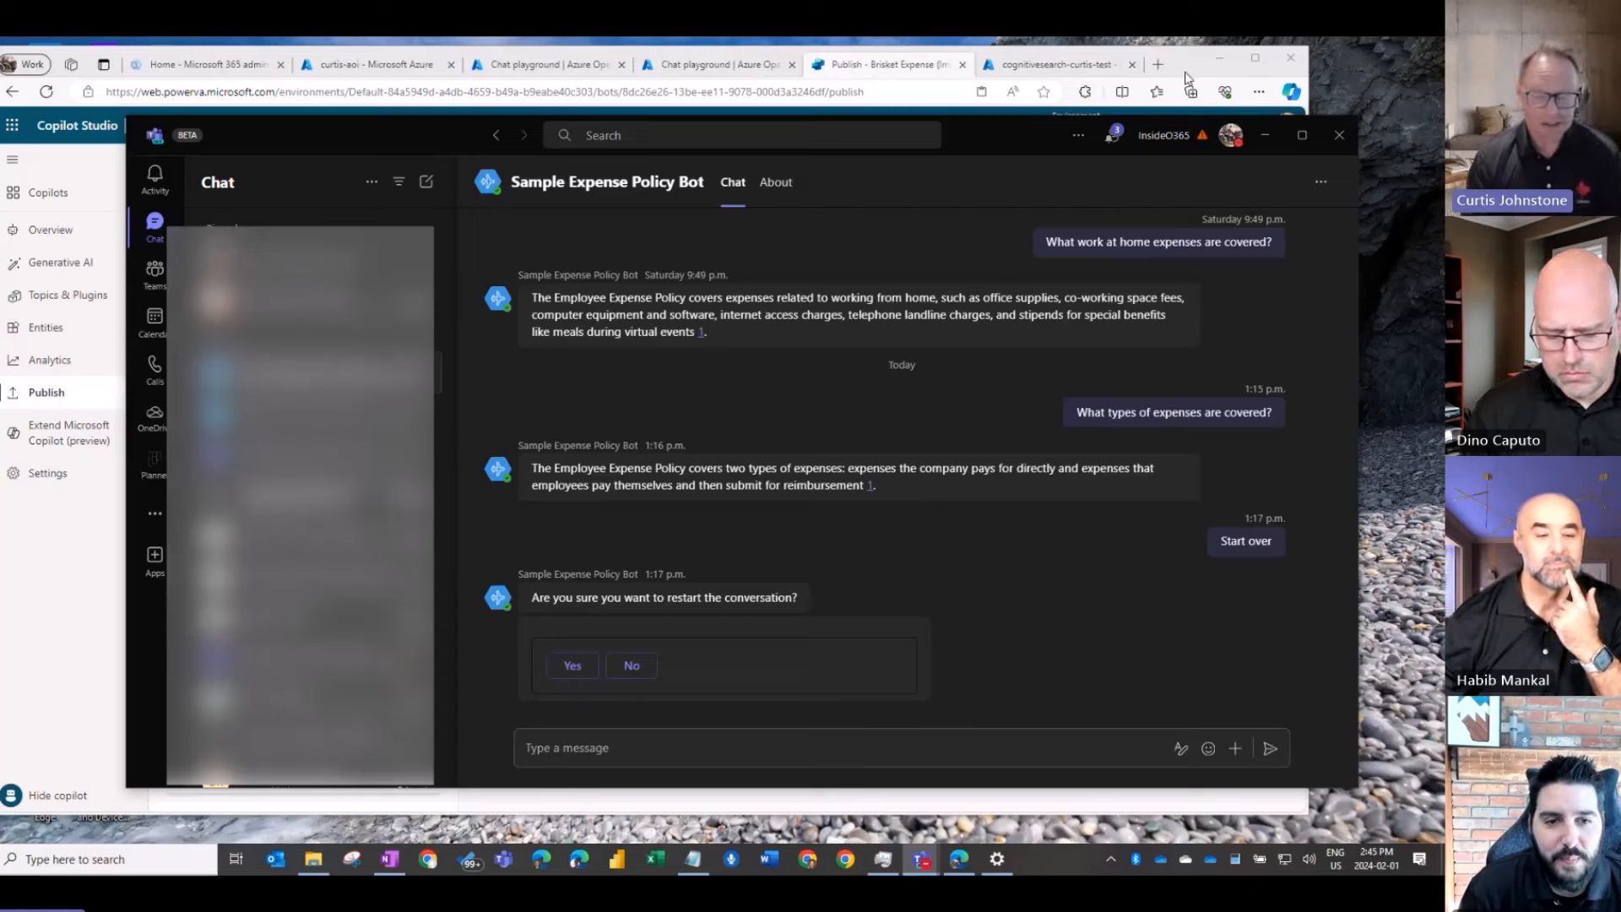
click(1186, 78)
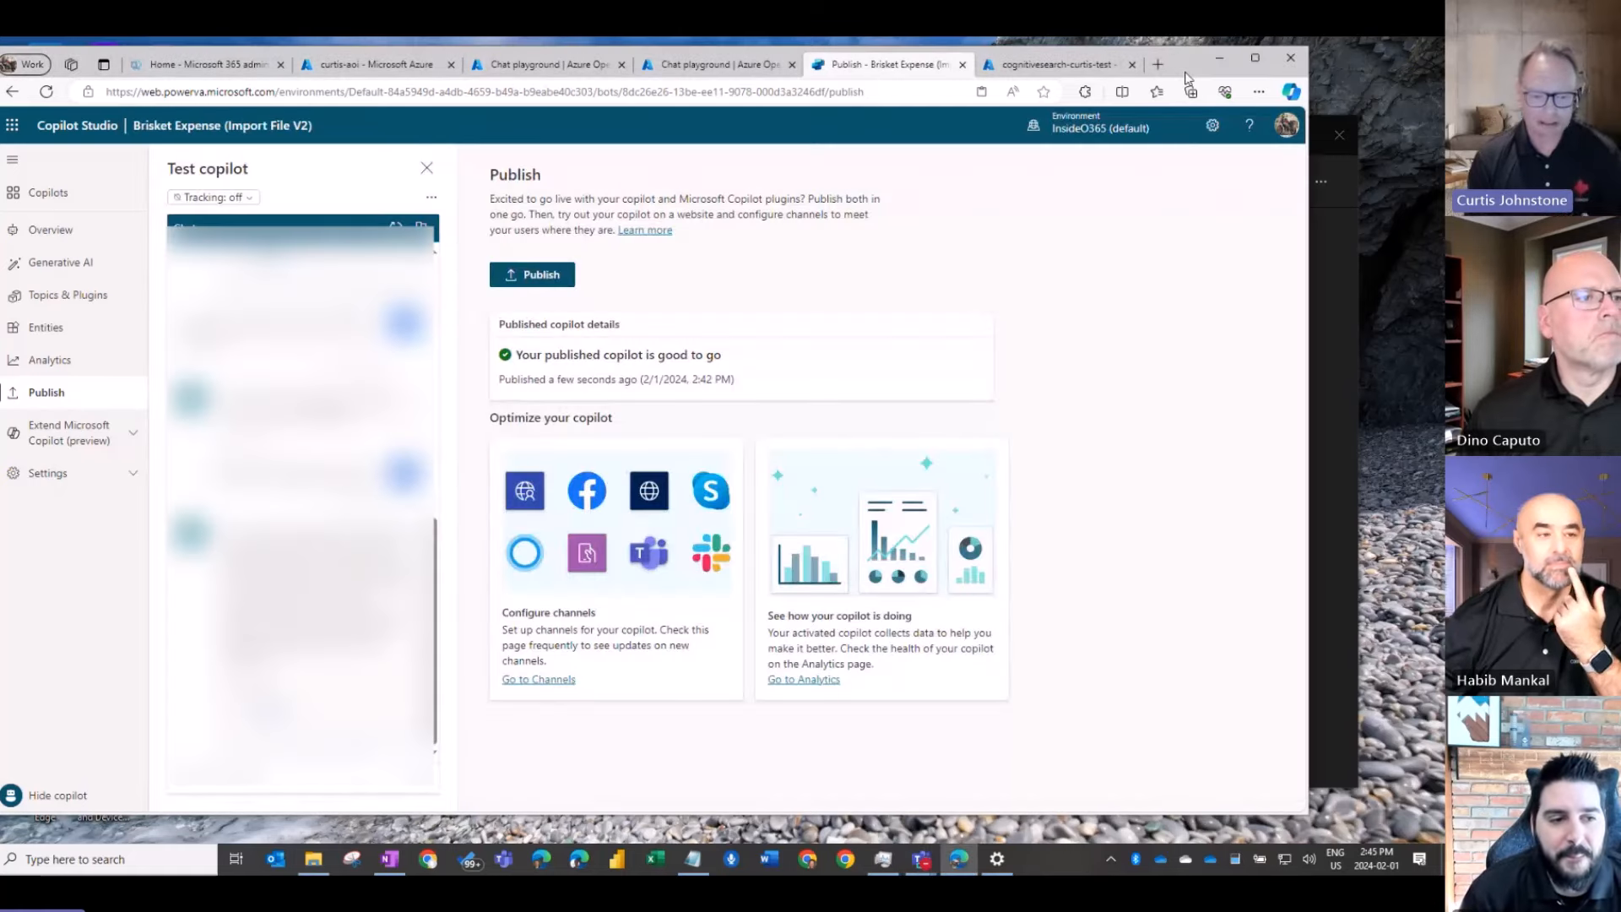